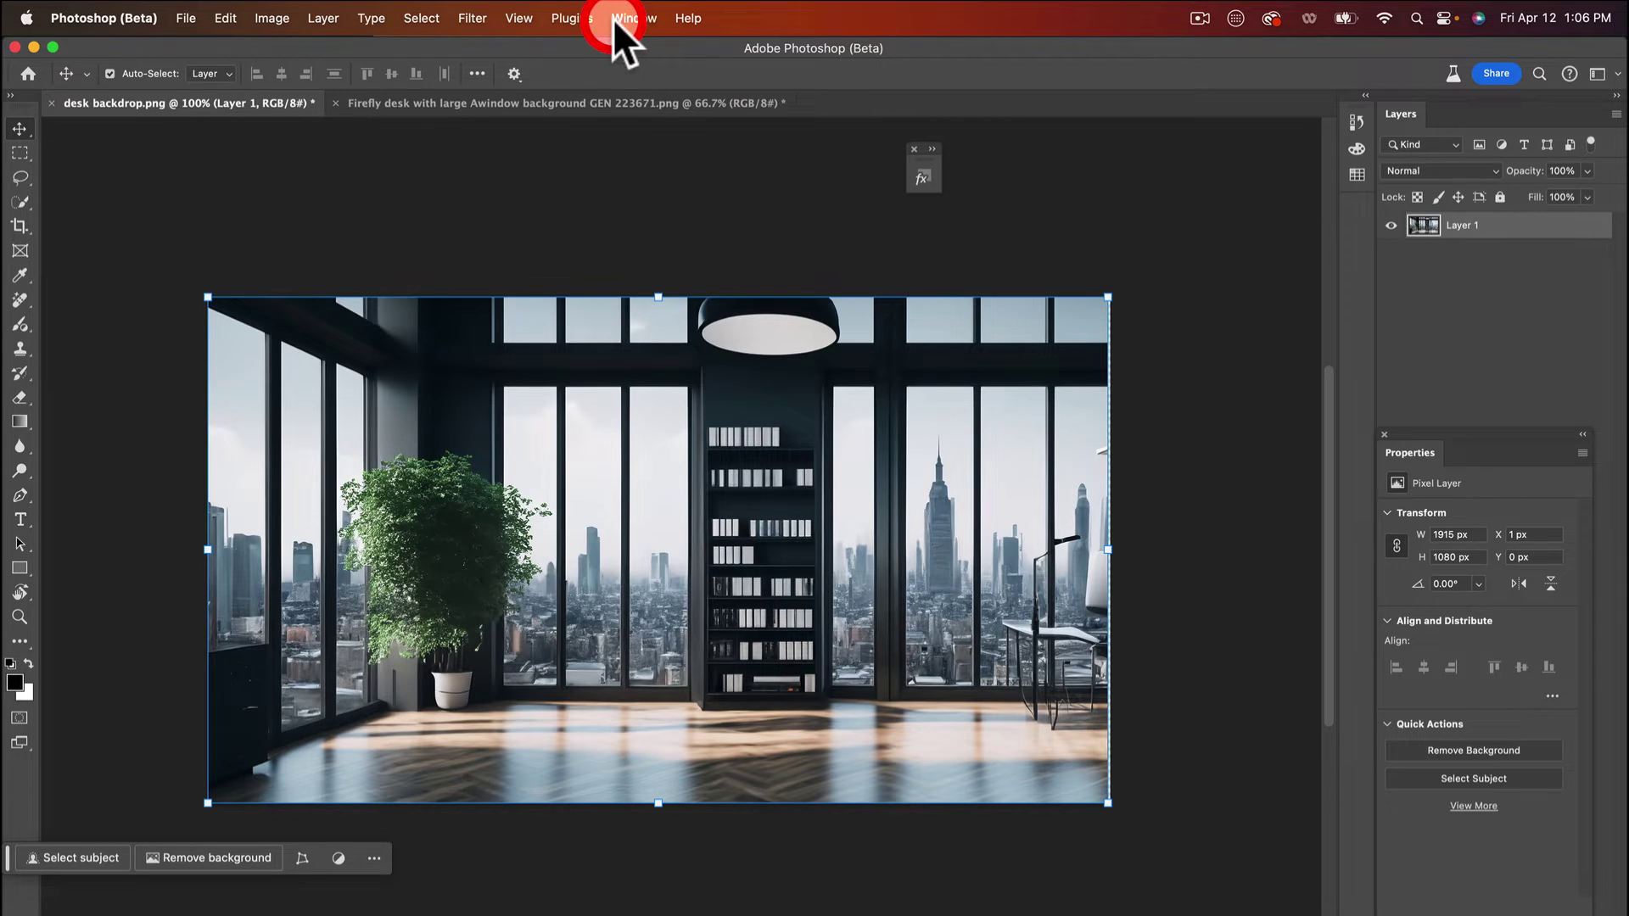
# Show the Adjustments for the desk backdrop image and look through the available presets and single adjustments
pyautogui.click(635, 17)
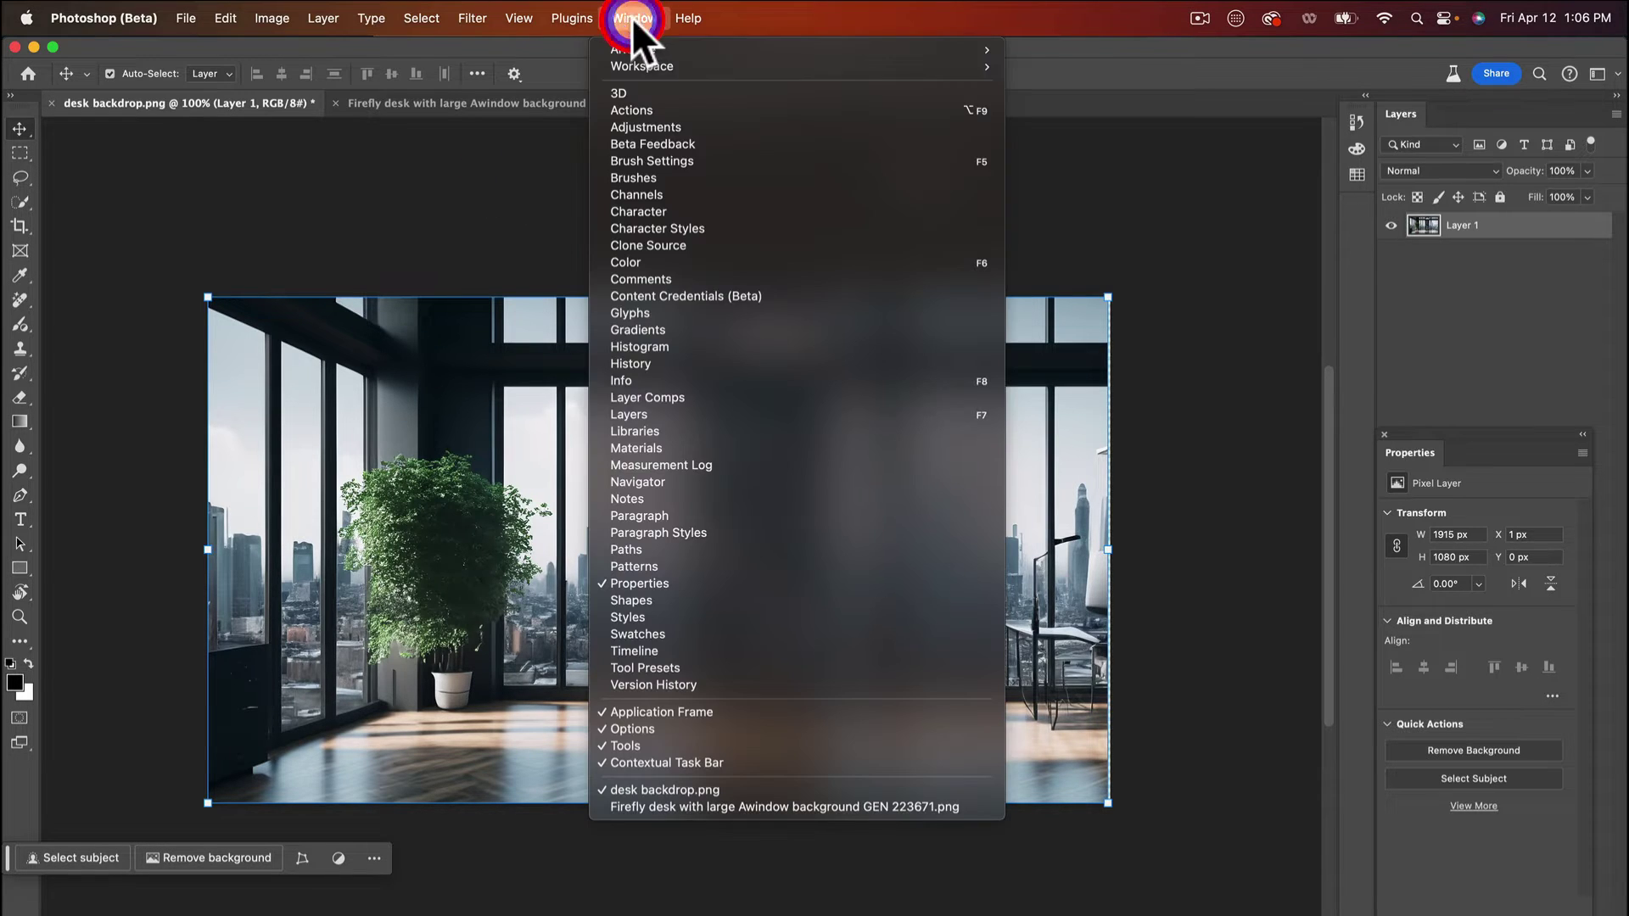
pyautogui.click(659, 127)
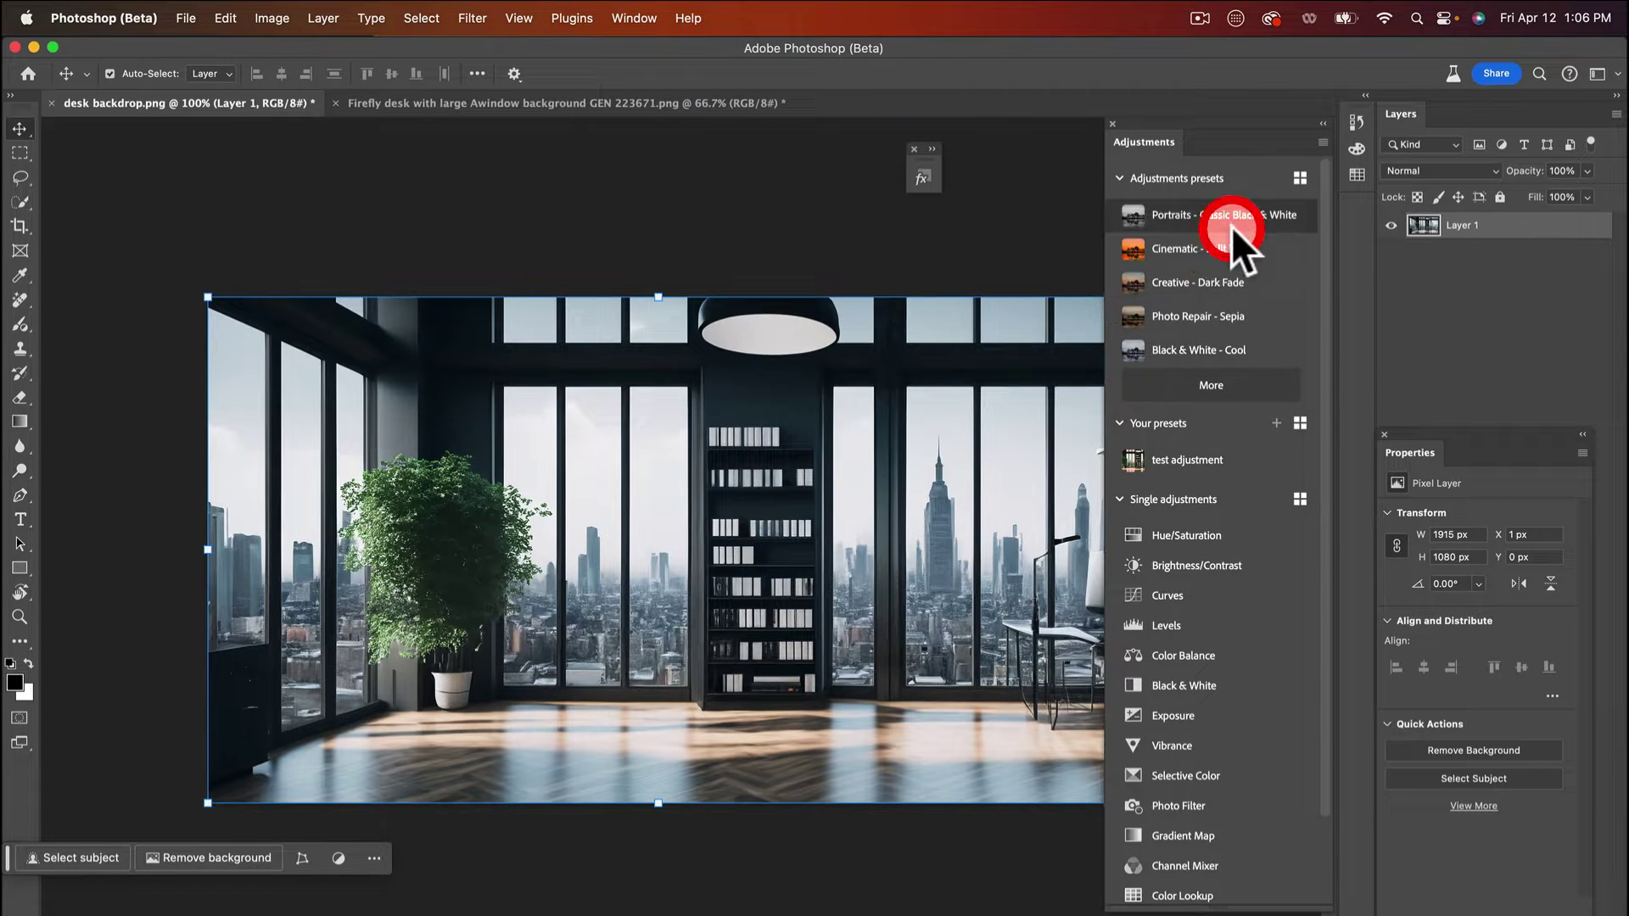
pyautogui.scroll(-1, 1265, 212)
# Switch the Adjustments display to Classic view and back to Modern view
pyautogui.click(1323, 143)
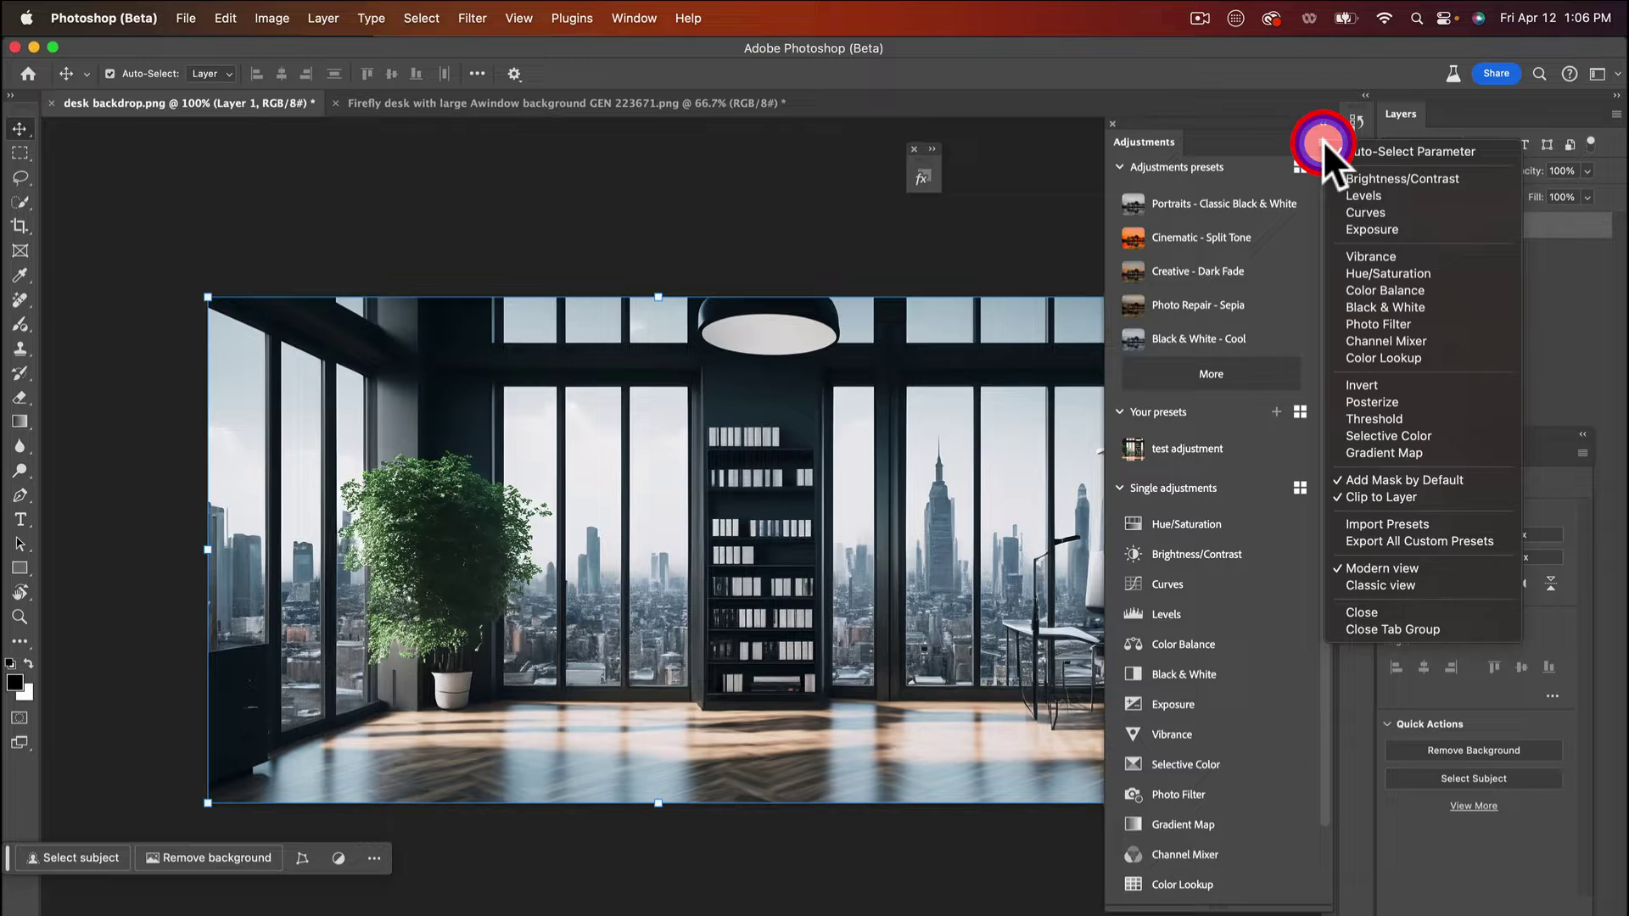
pyautogui.click(1402, 585)
pyautogui.click(1169, 156)
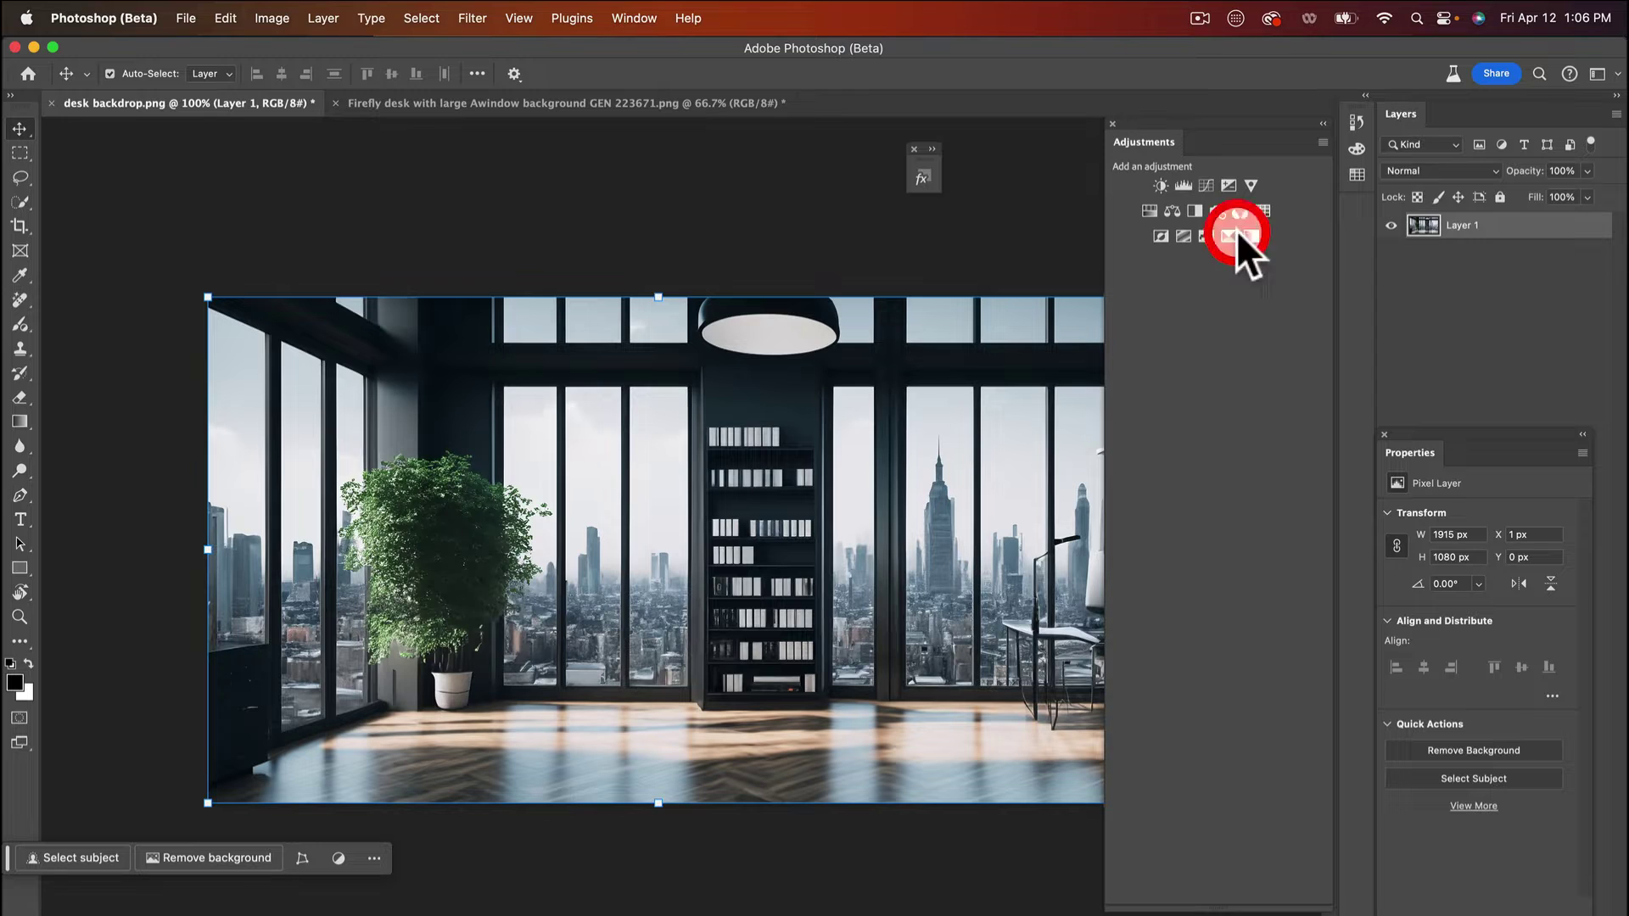
pyautogui.click(1322, 140)
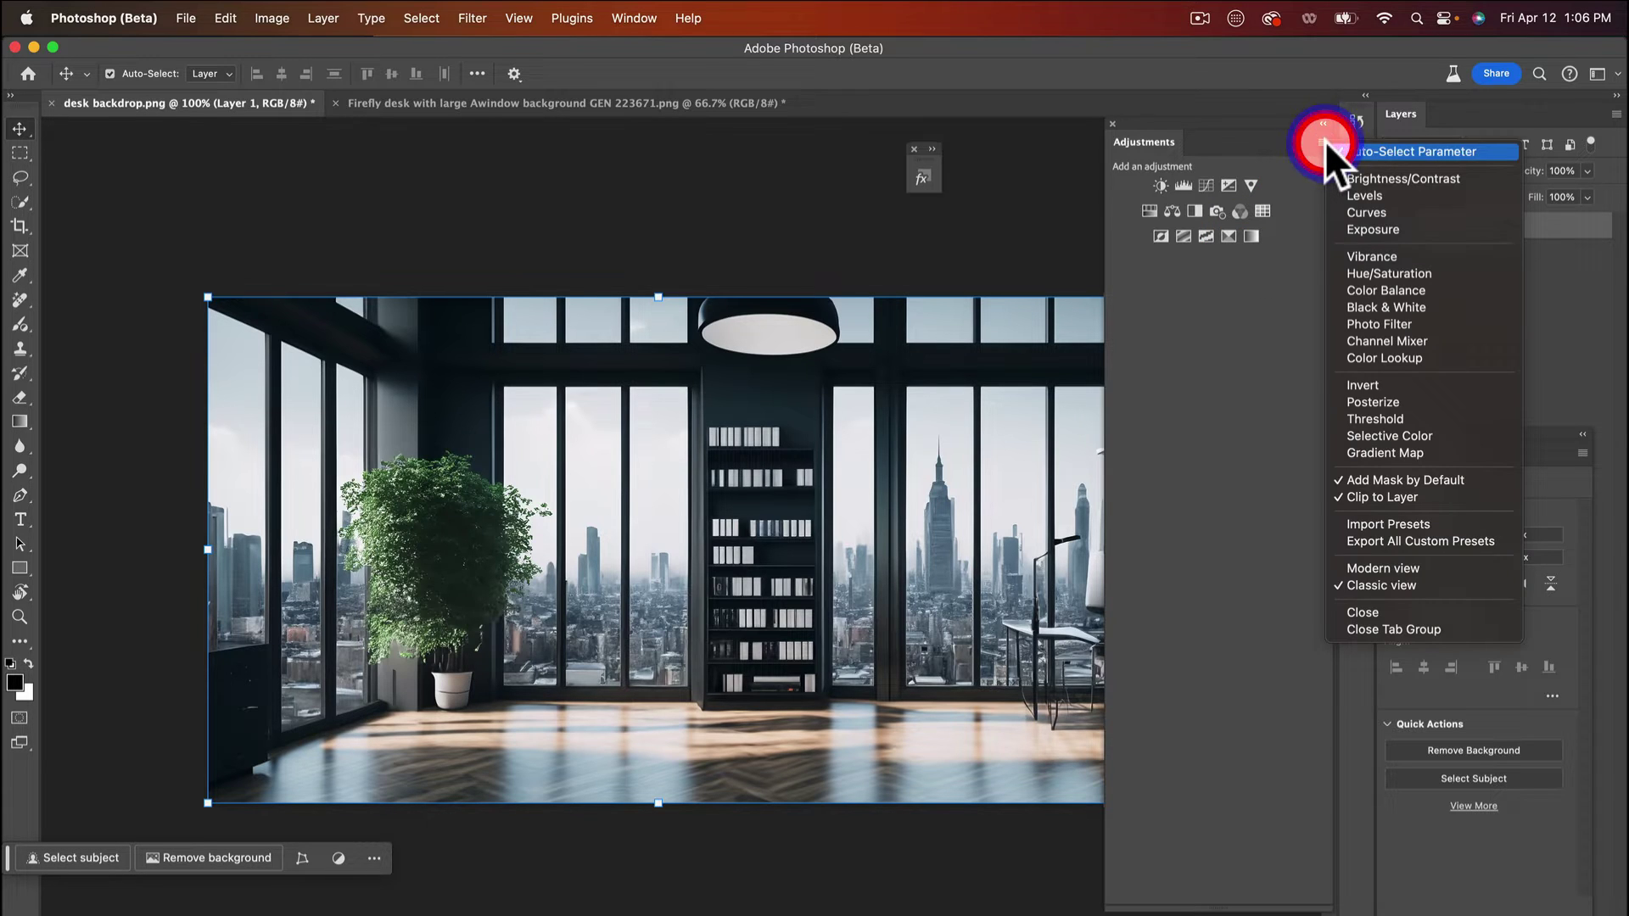
pyautogui.click(1388, 568)
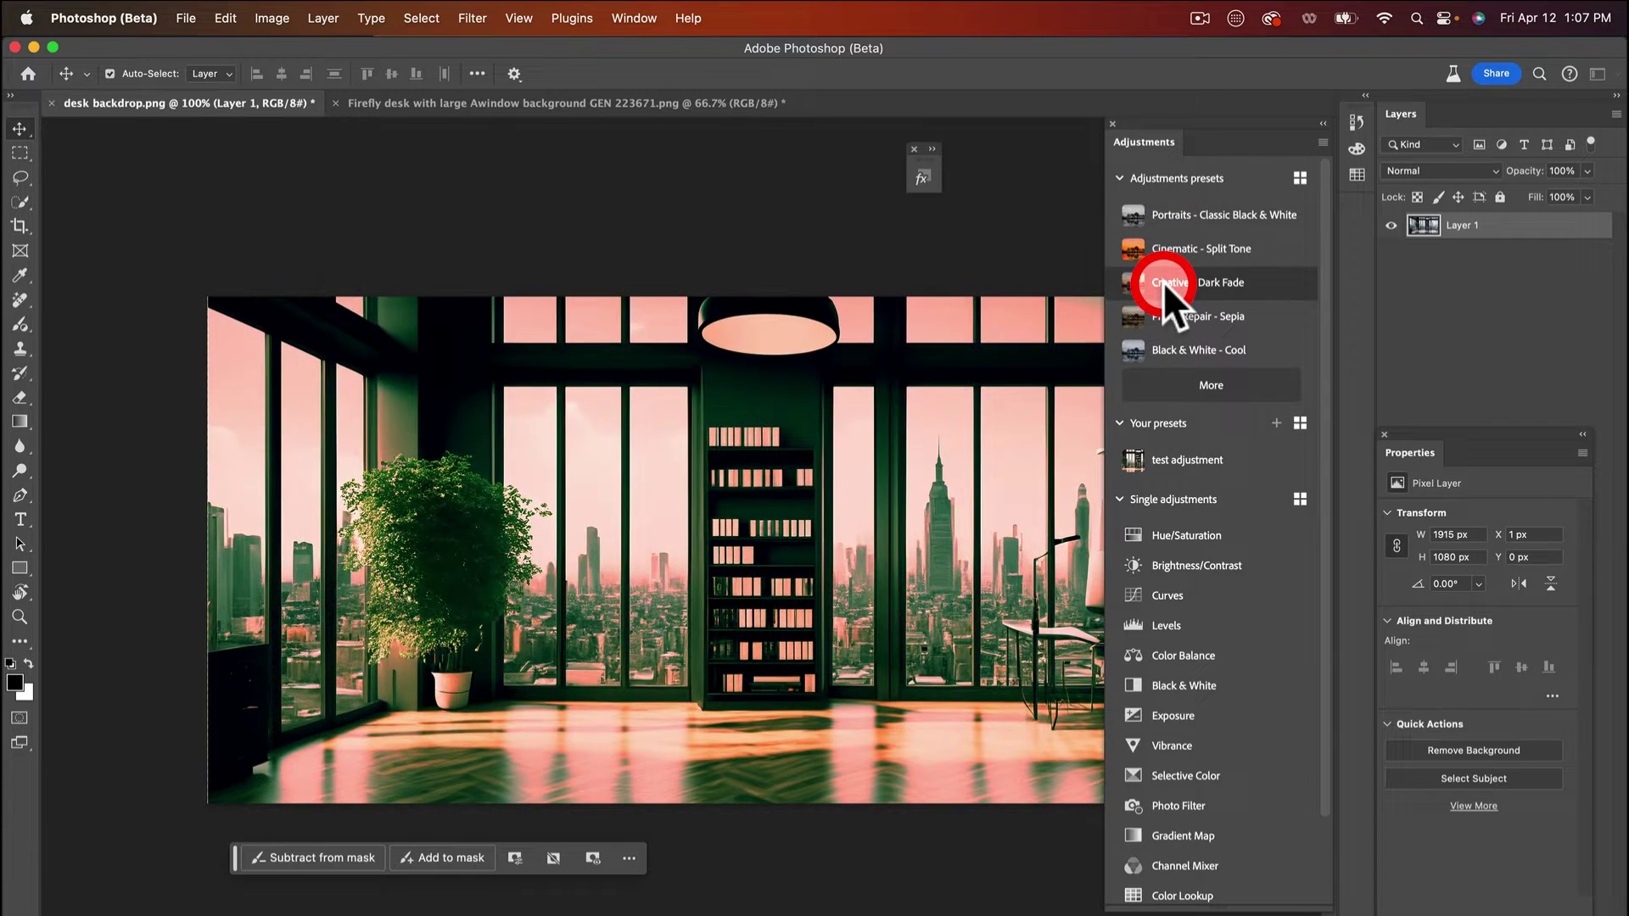
# Collapse the Single adjustments section and delete the custom preset "test adjustment"
pyautogui.scroll(-1, 1147, 309)
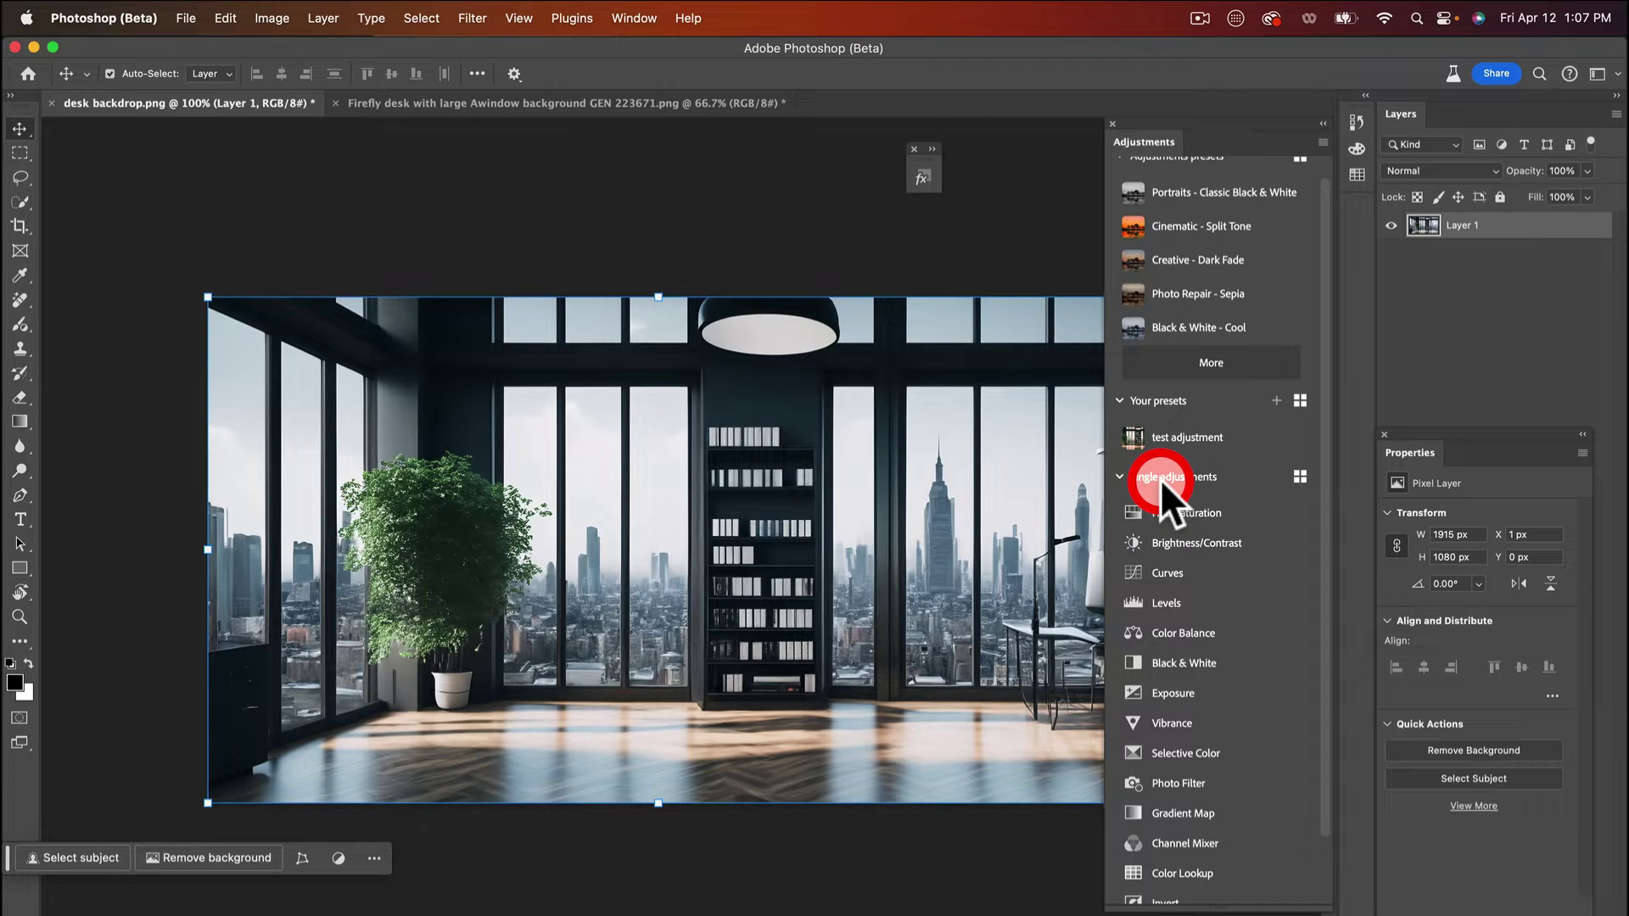
pyautogui.click(1121, 477)
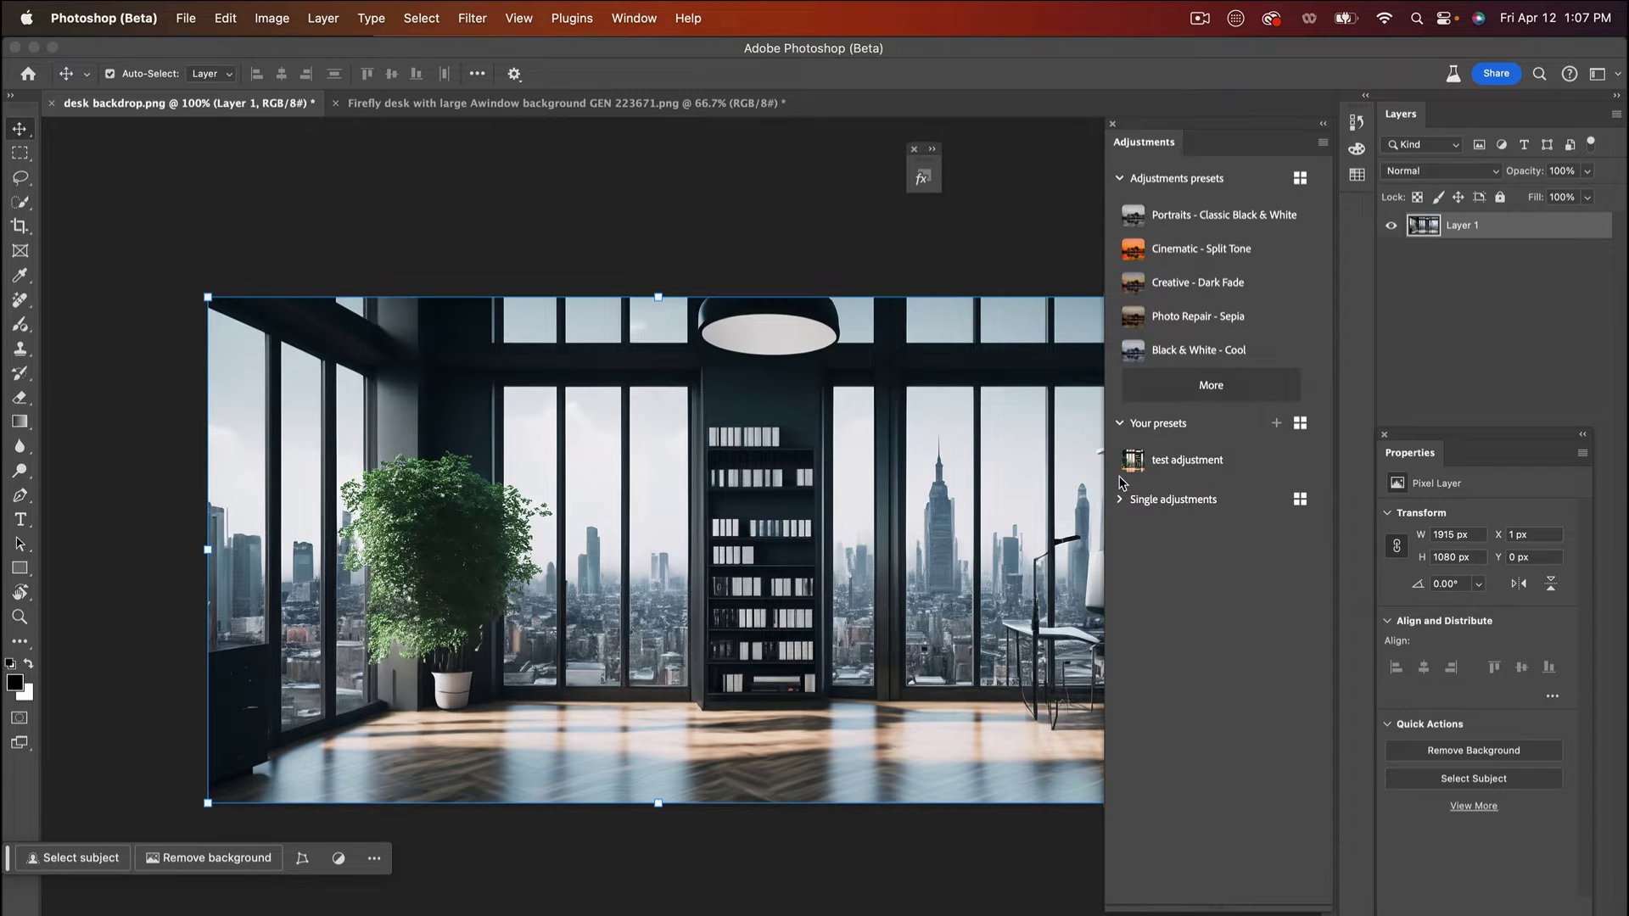
pyautogui.click(1199, 463)
pyautogui.click(1290, 461)
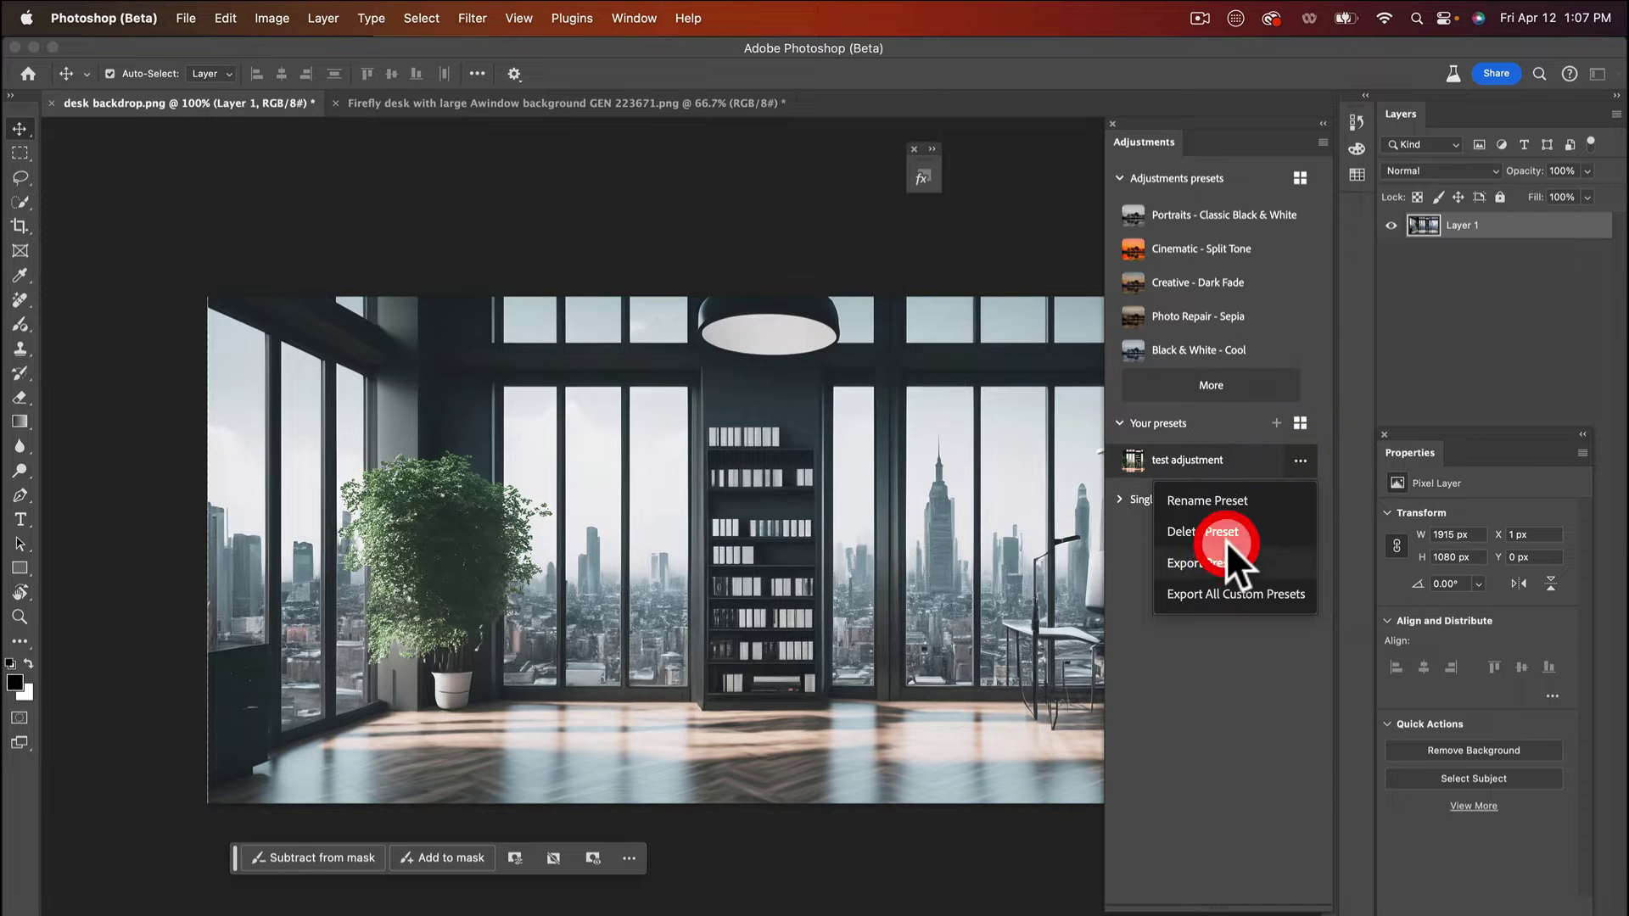
pyautogui.click(1223, 532)
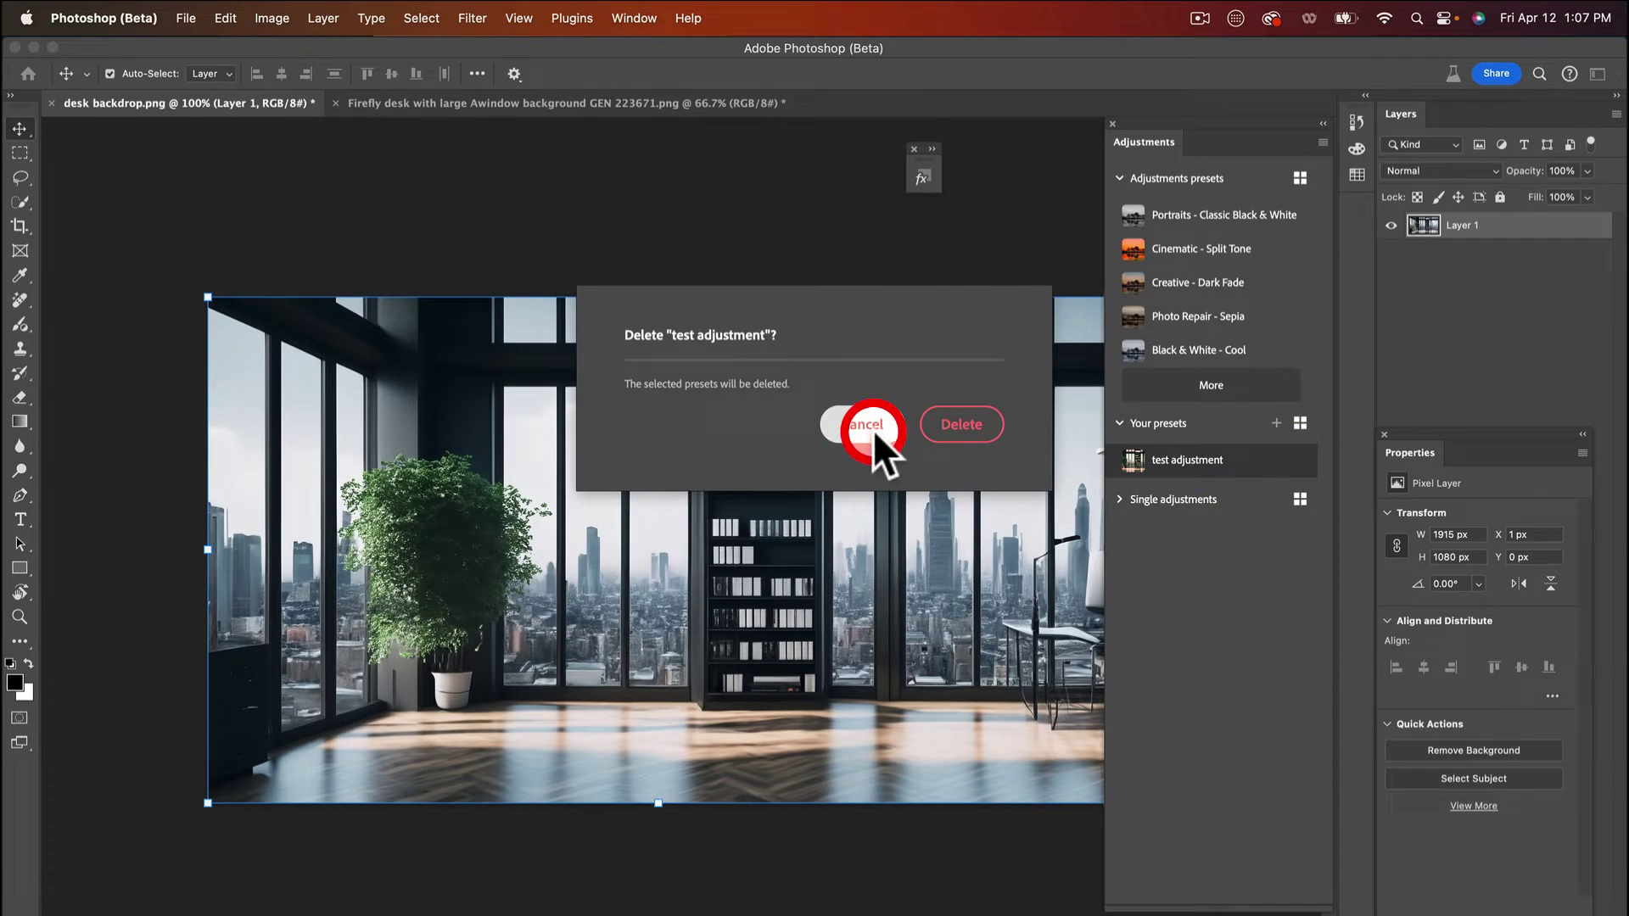
pyautogui.click(959, 423)
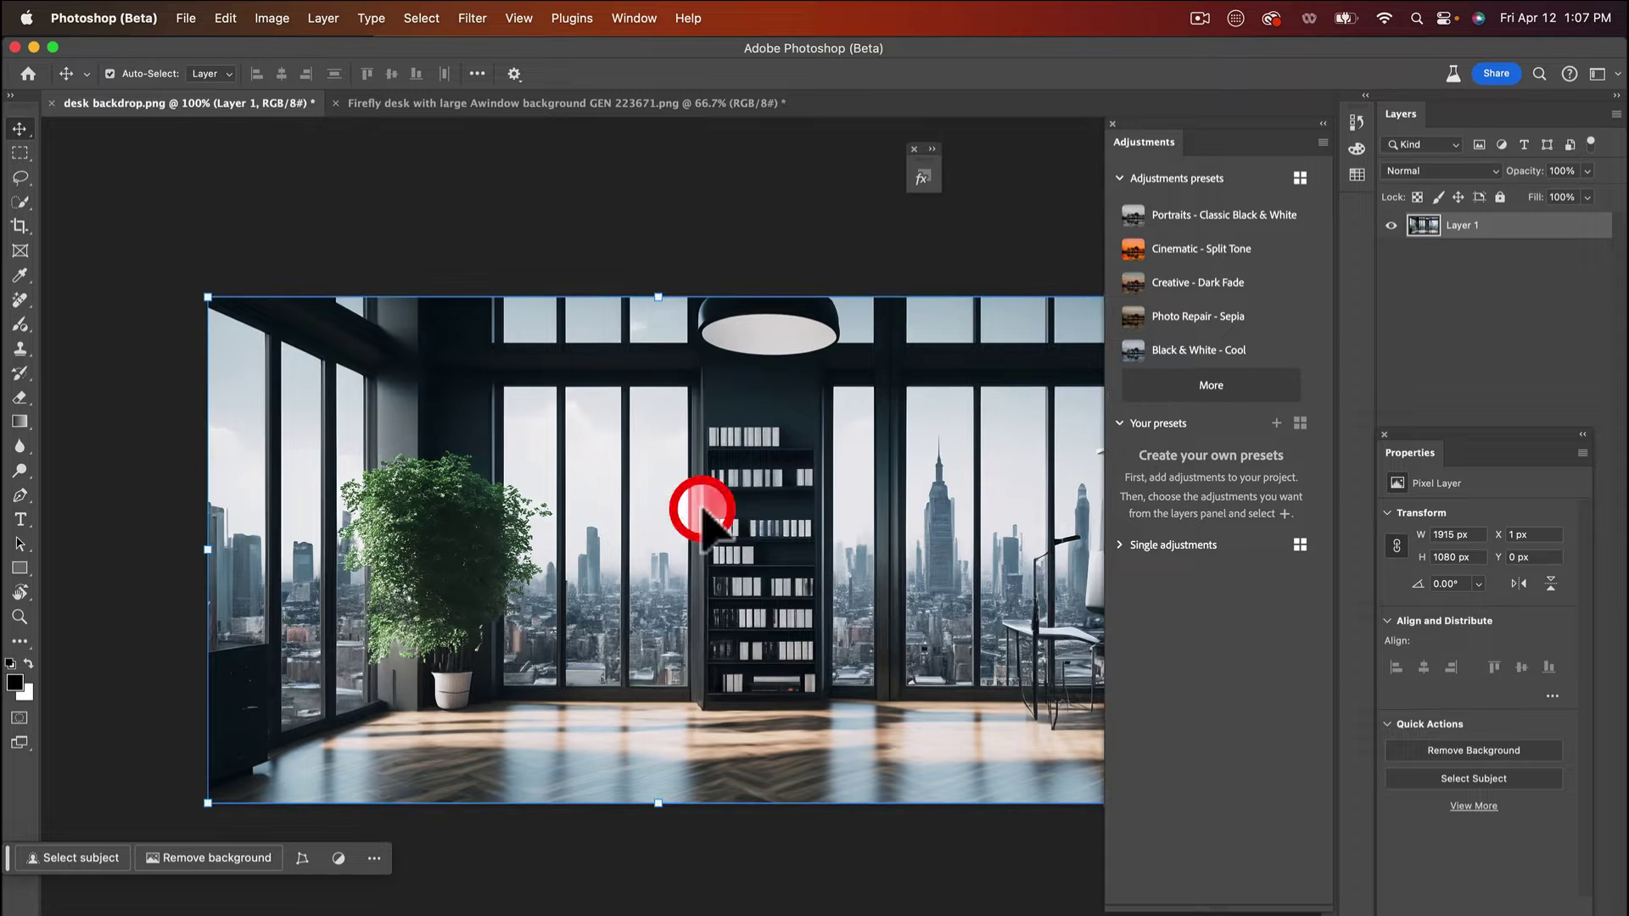
# Apply the Cinematic - Split Tone adjustment preset to the office image on Layer 1
pyautogui.scroll(1, 1046, 568)
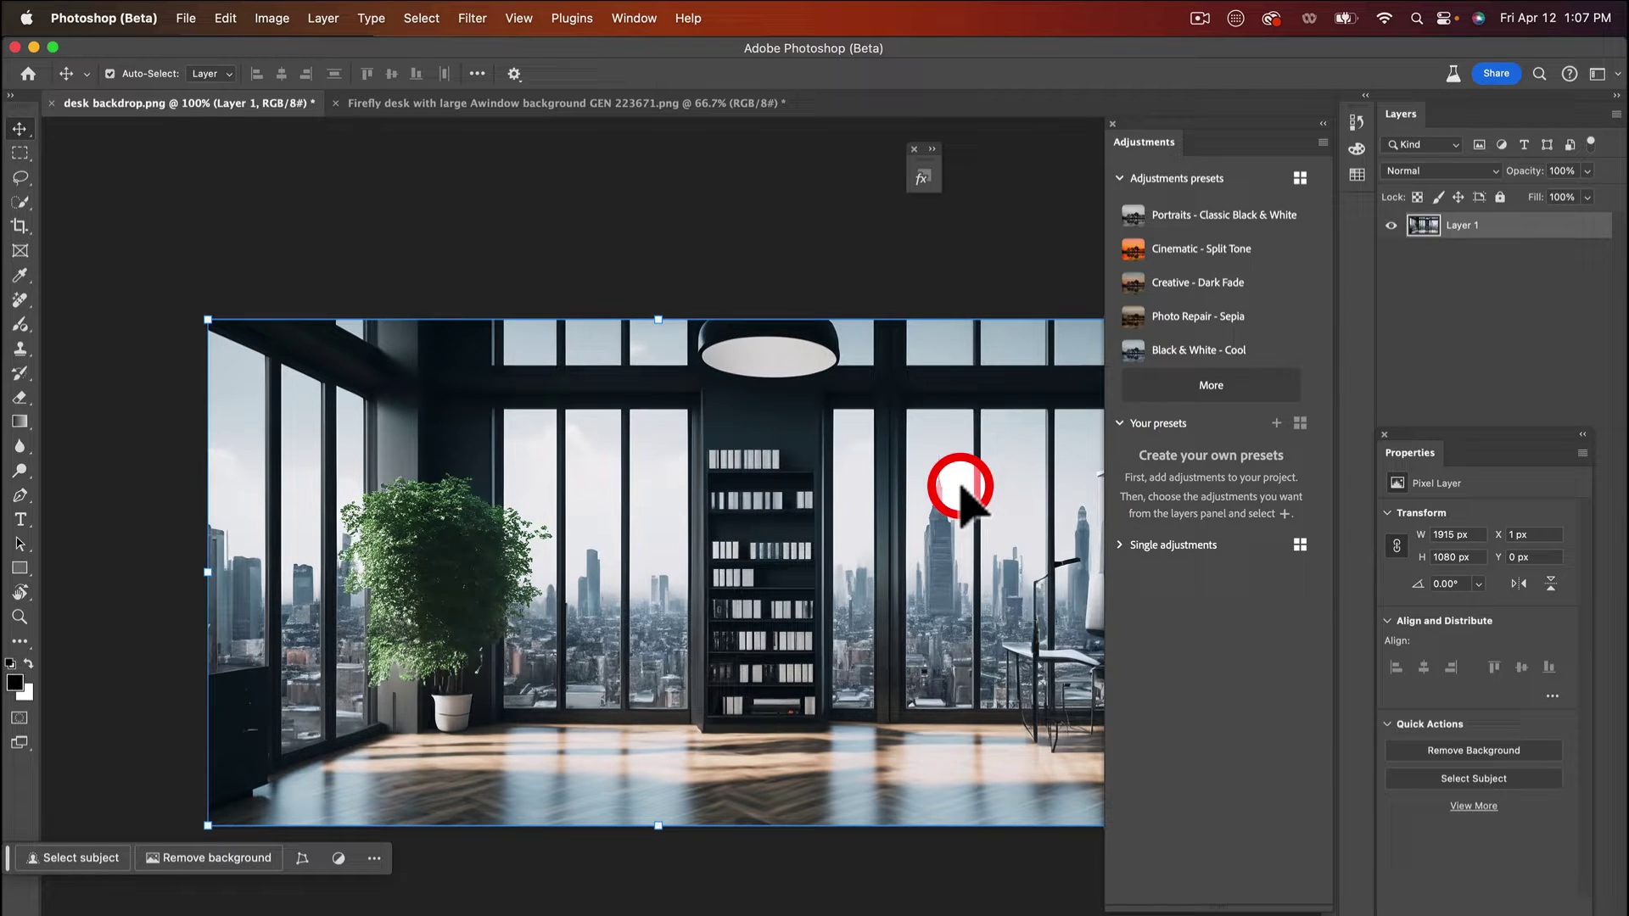
pyautogui.scroll(-2, 959, 416)
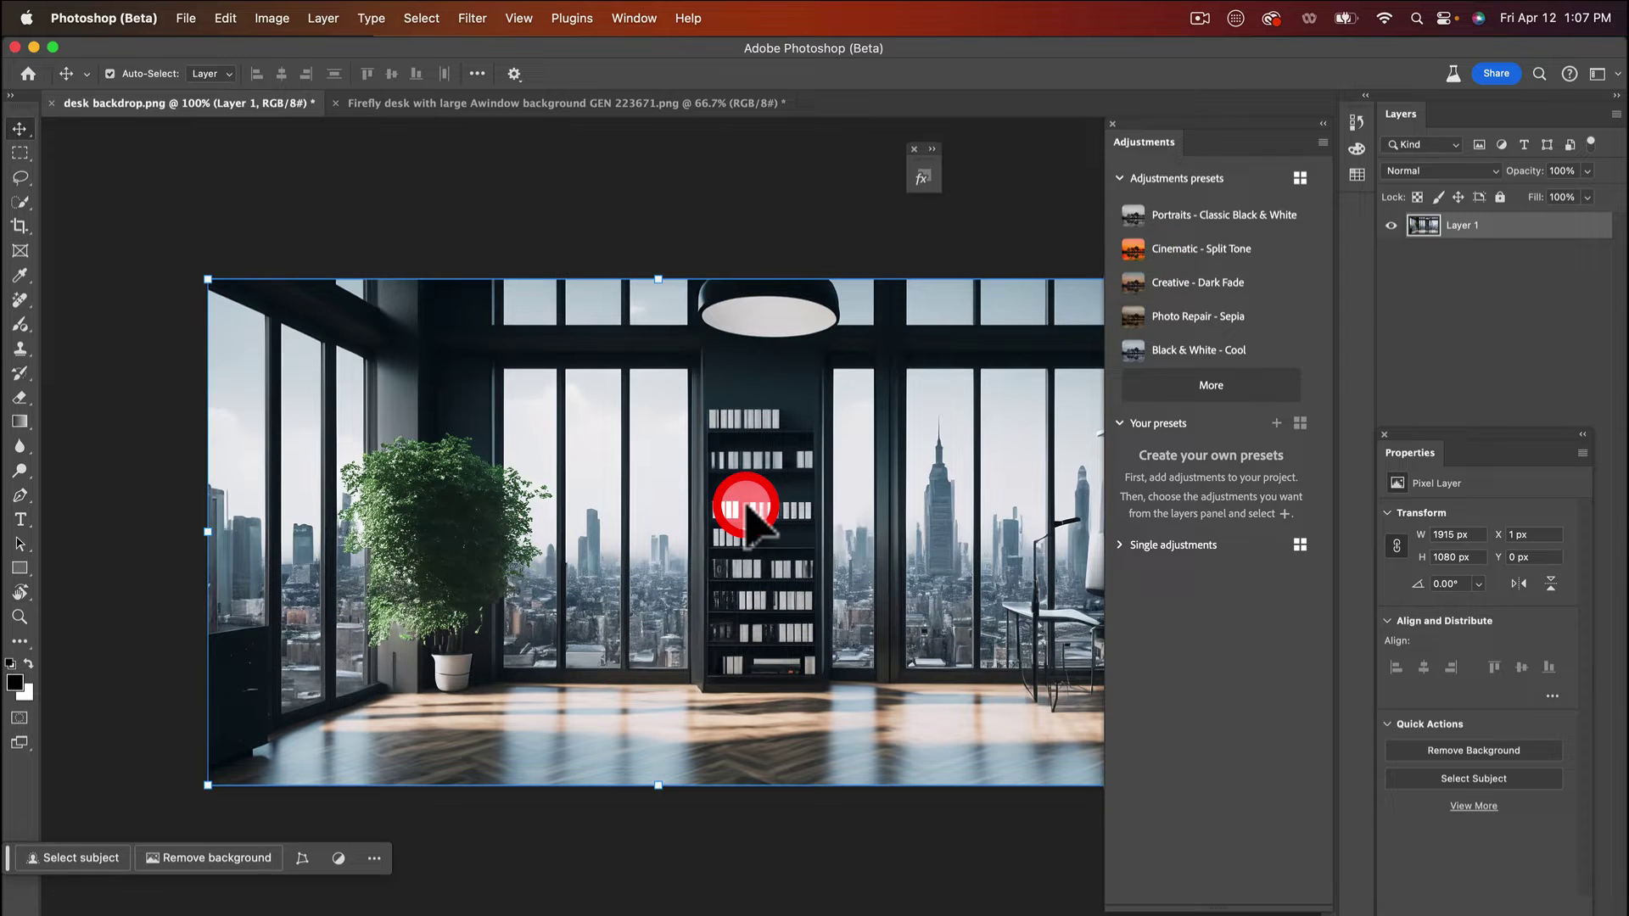
pyautogui.click(1131, 249)
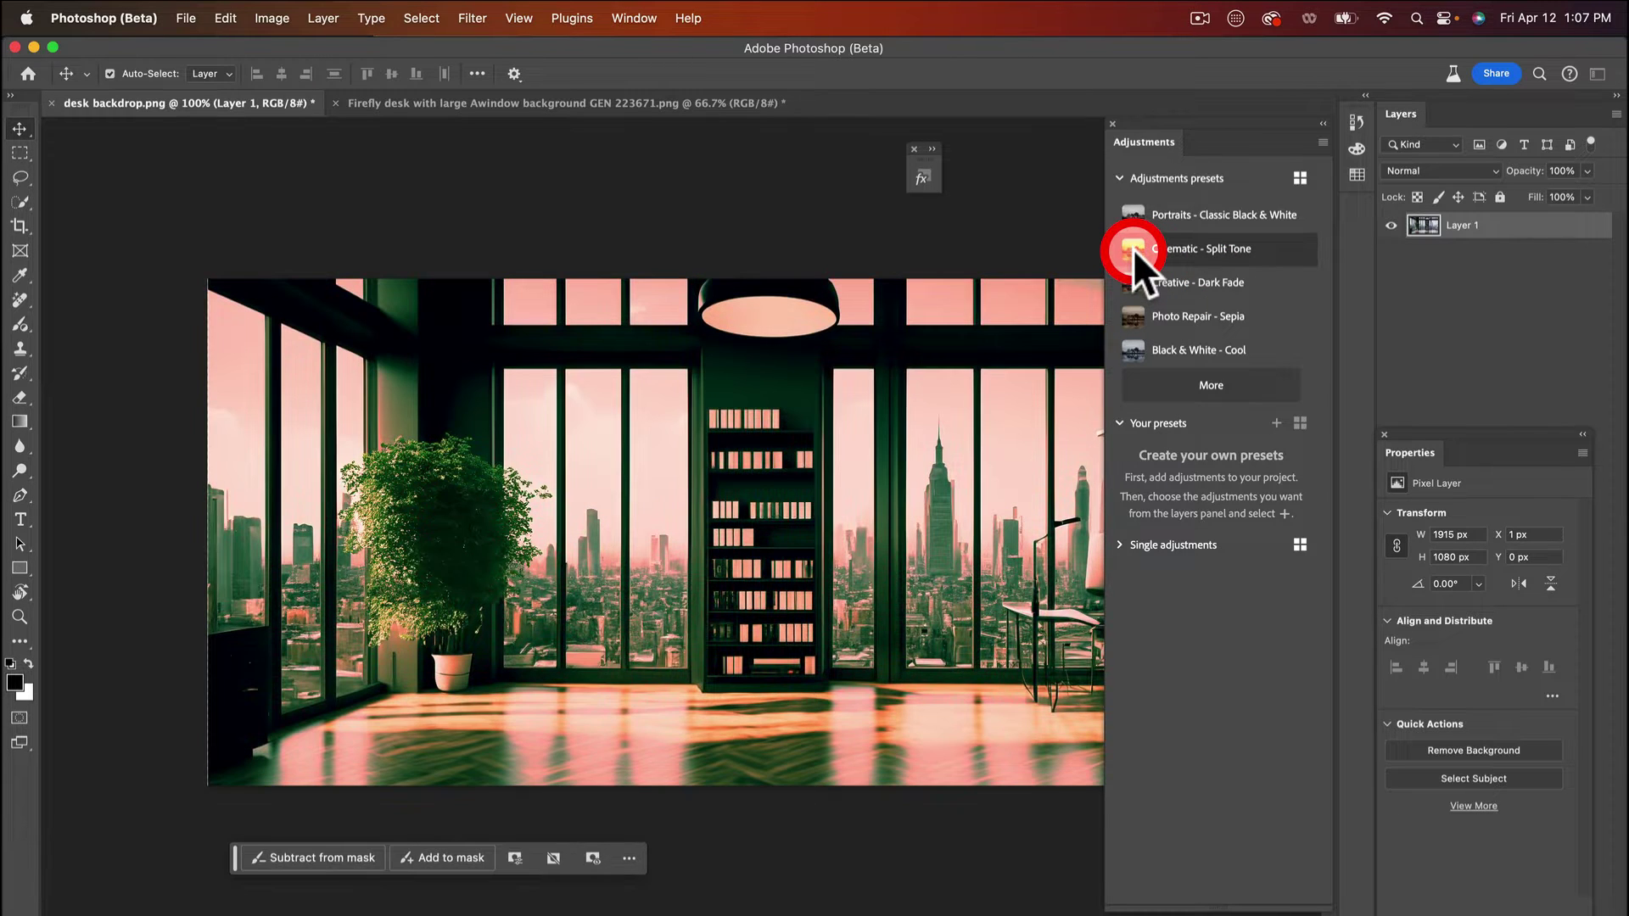
pyautogui.click(1133, 248)
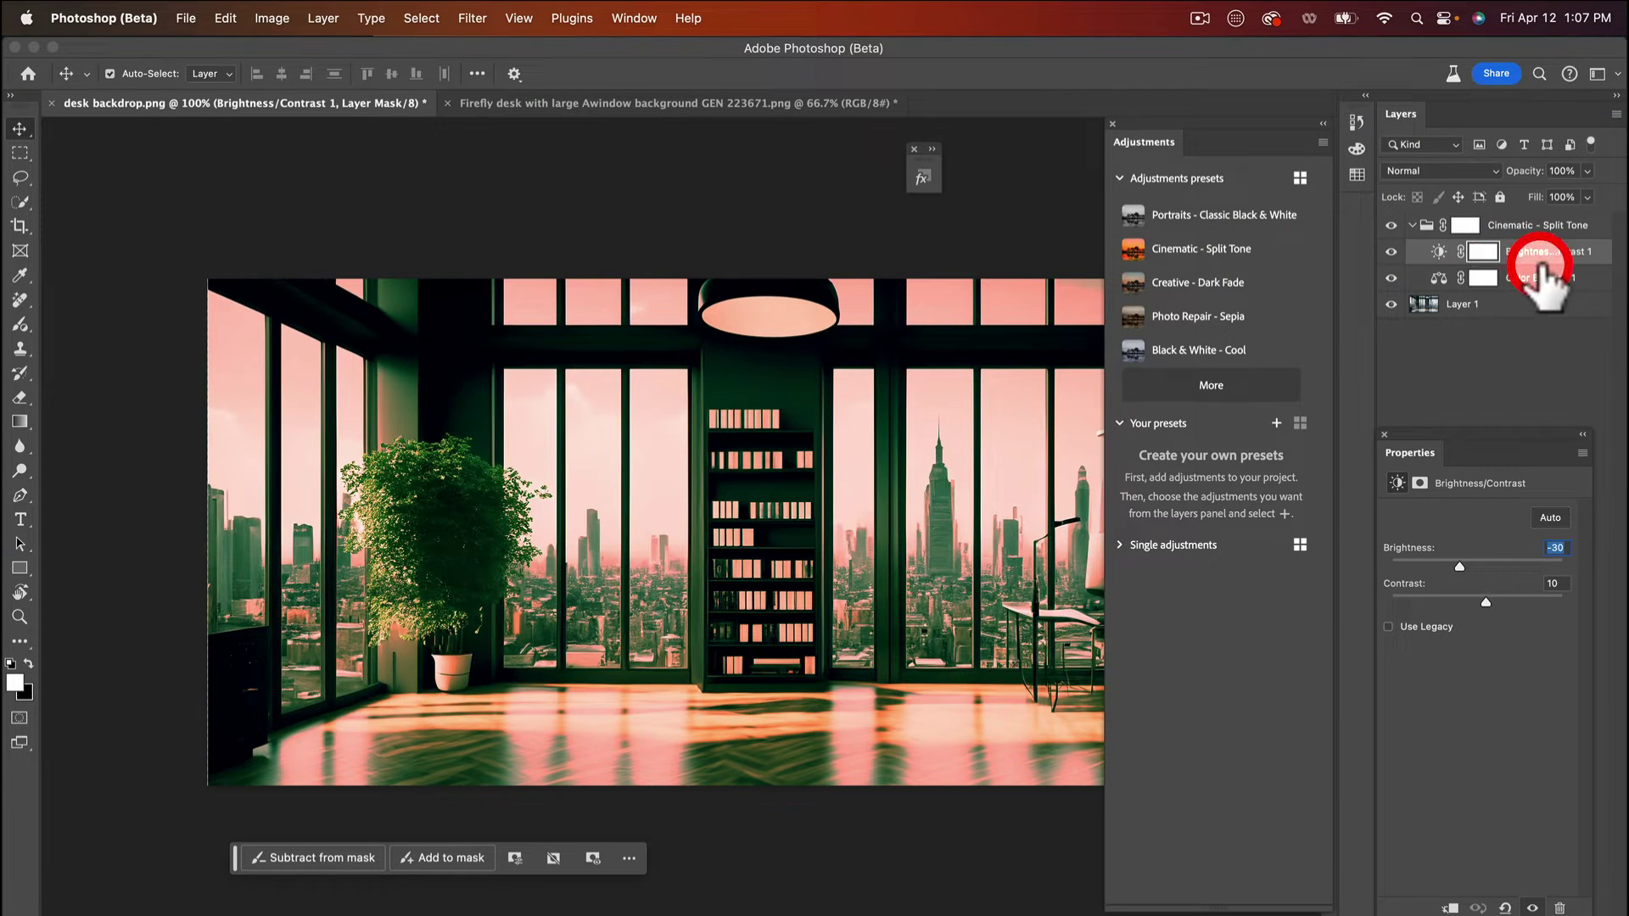
# Hide and show the preset's Brightness/Contrast and Color Balance layers one at a time to compare their effects
pyautogui.moveTo(1540, 263)
pyautogui.mouseDown()
pyautogui.moveTo(1536, 282)
pyautogui.moveTo(1487, 227)
pyautogui.moveTo(1510, 228)
pyautogui.mouseUp()
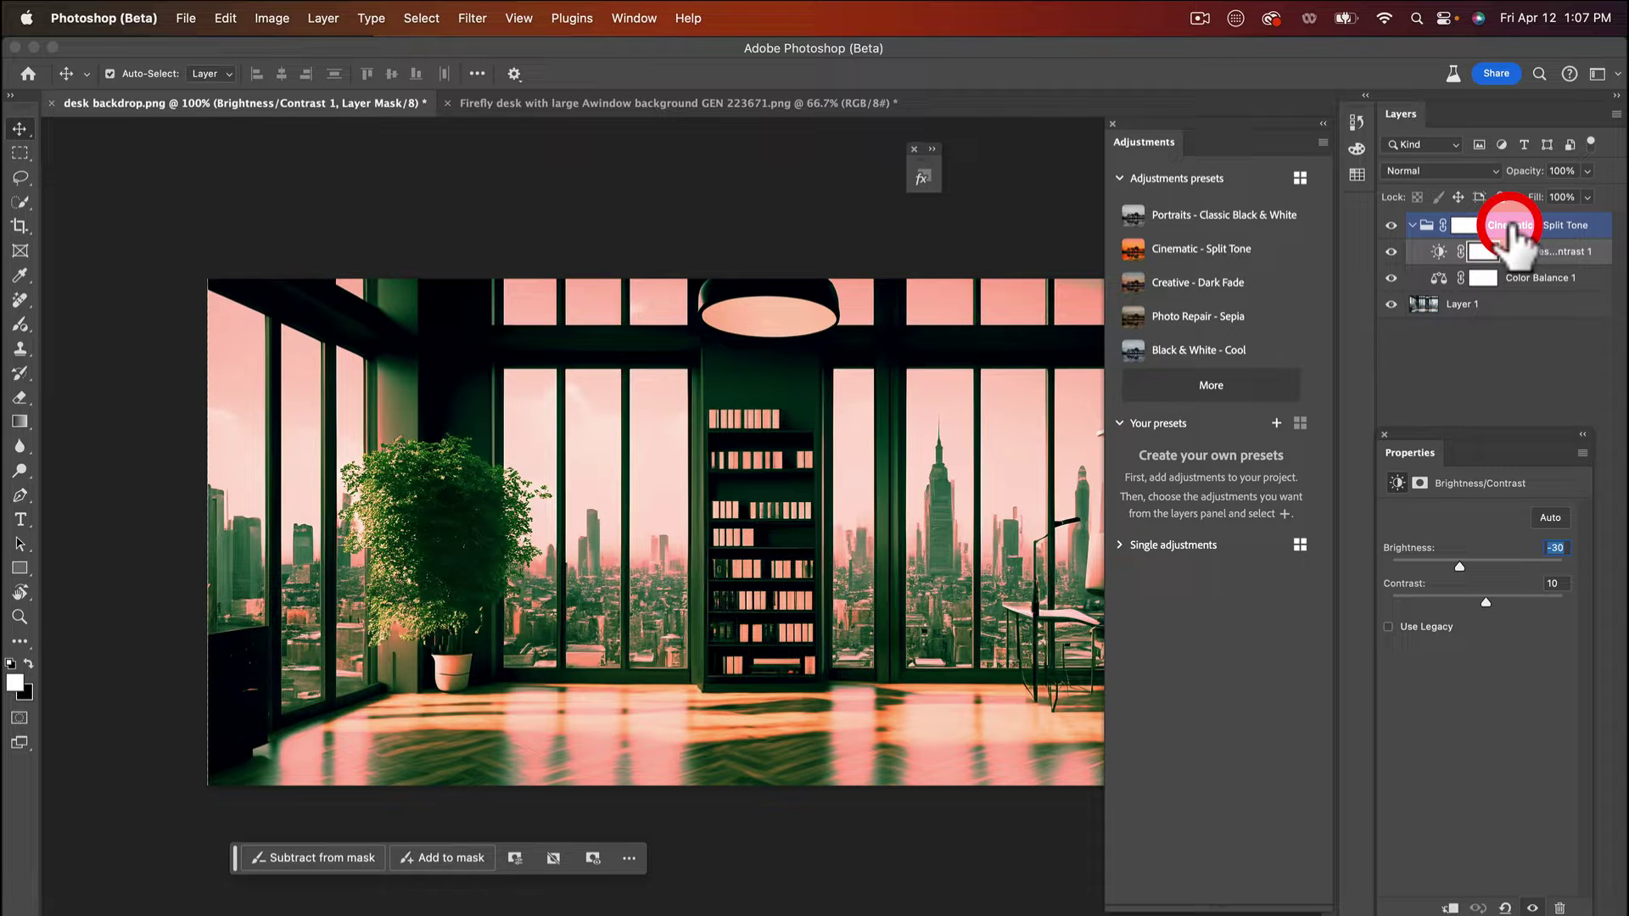
pyautogui.click(1390, 251)
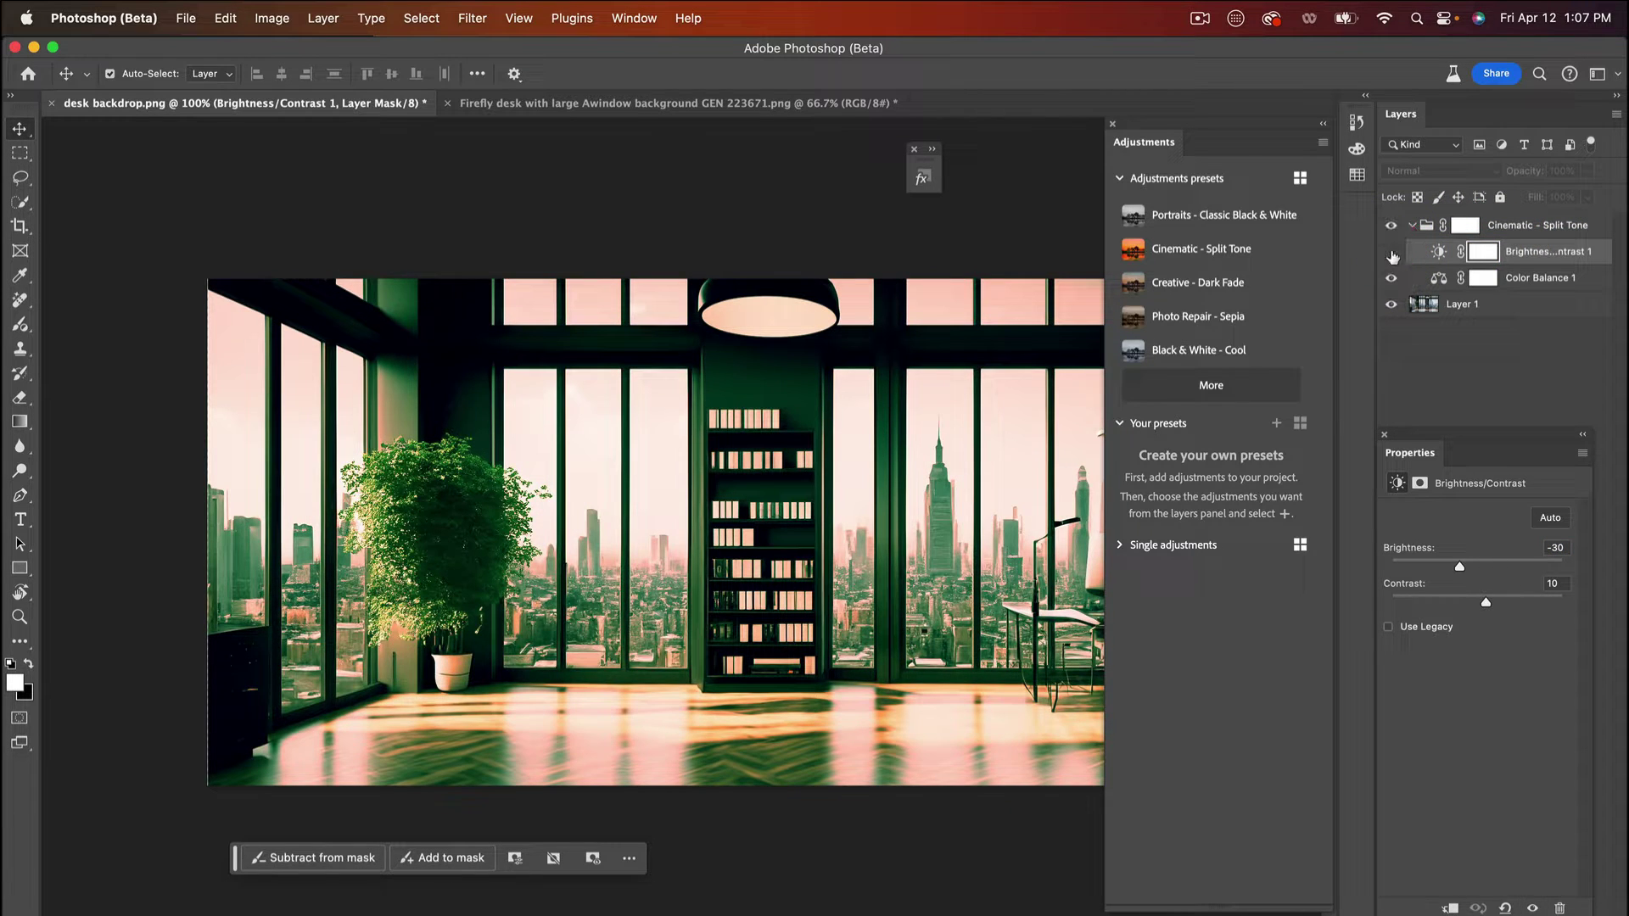
pyautogui.click(1391, 253)
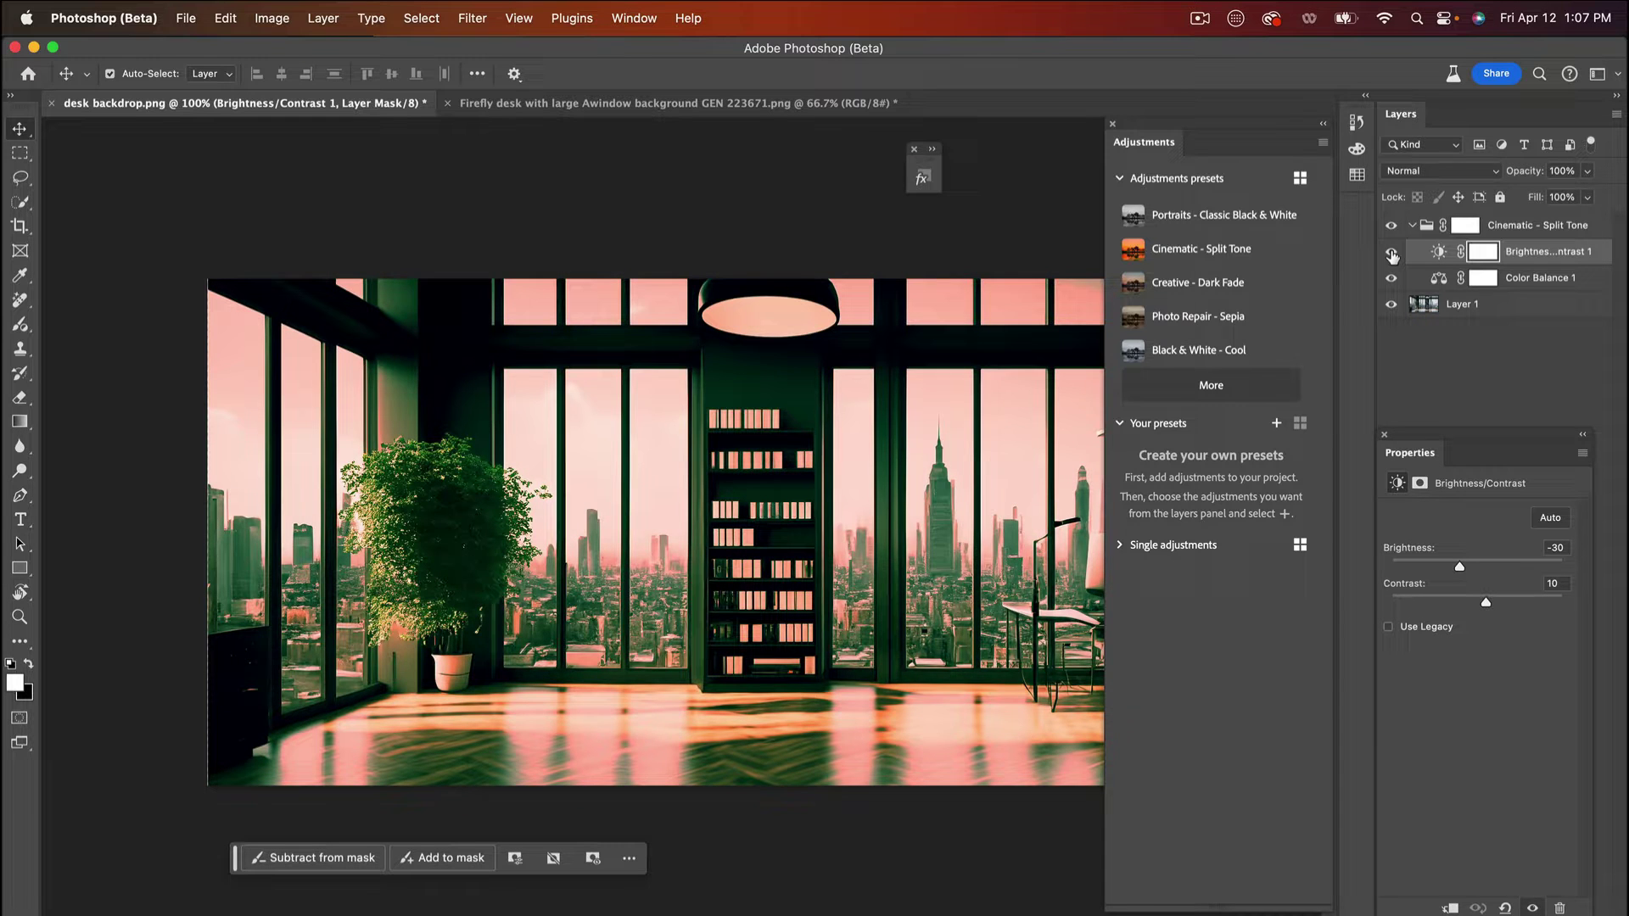
pyautogui.click(1392, 278)
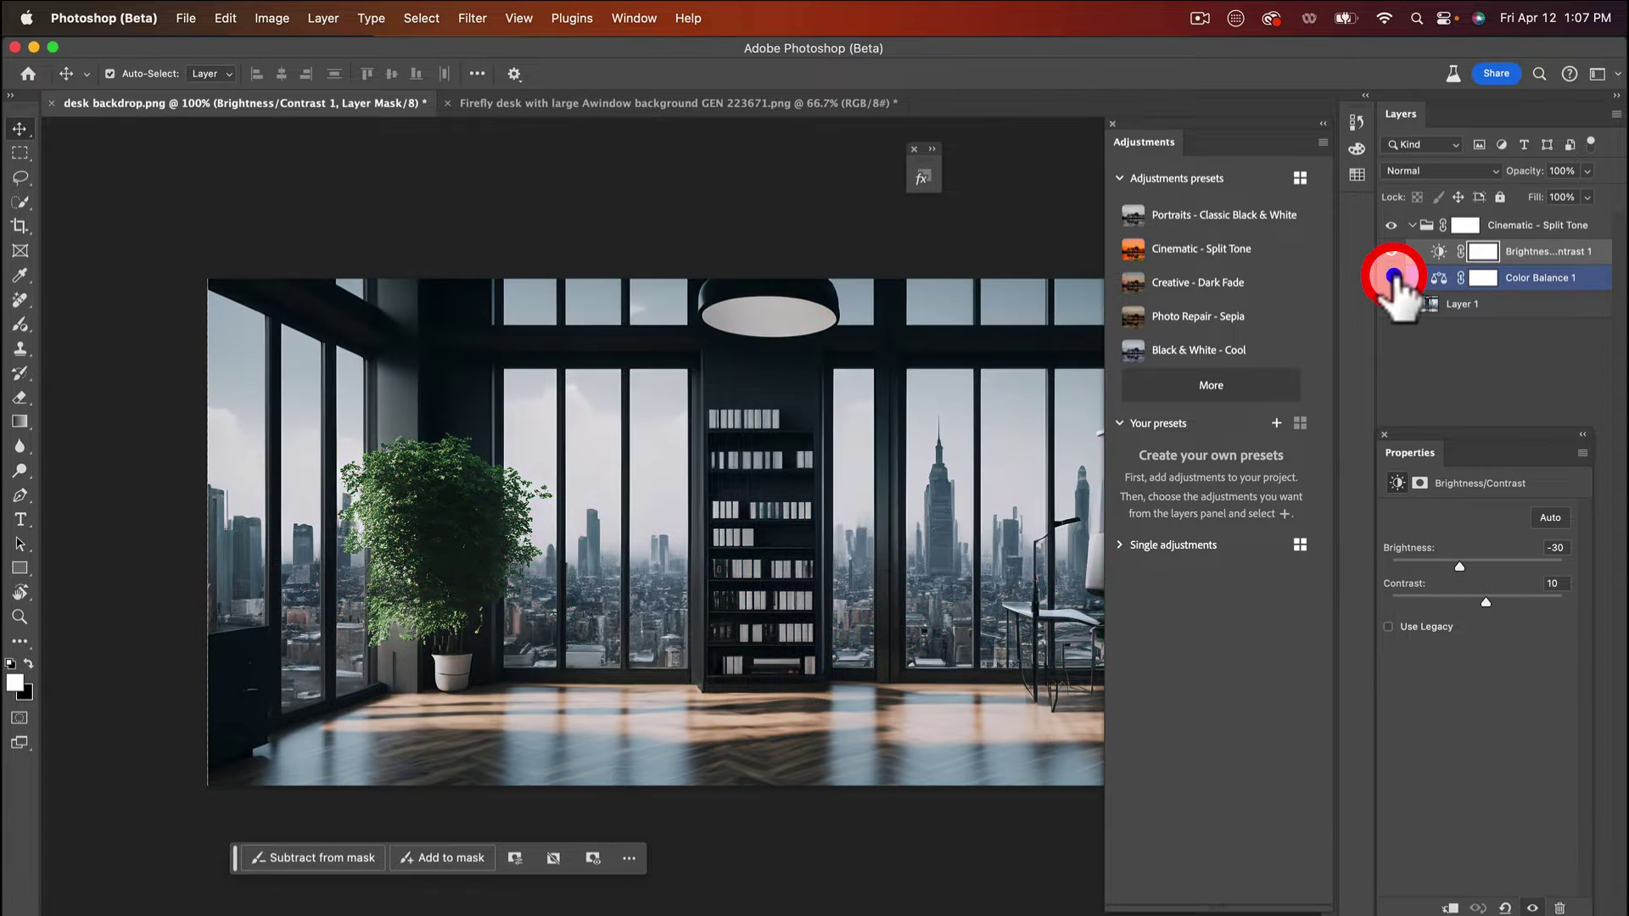
pyautogui.click(1392, 278)
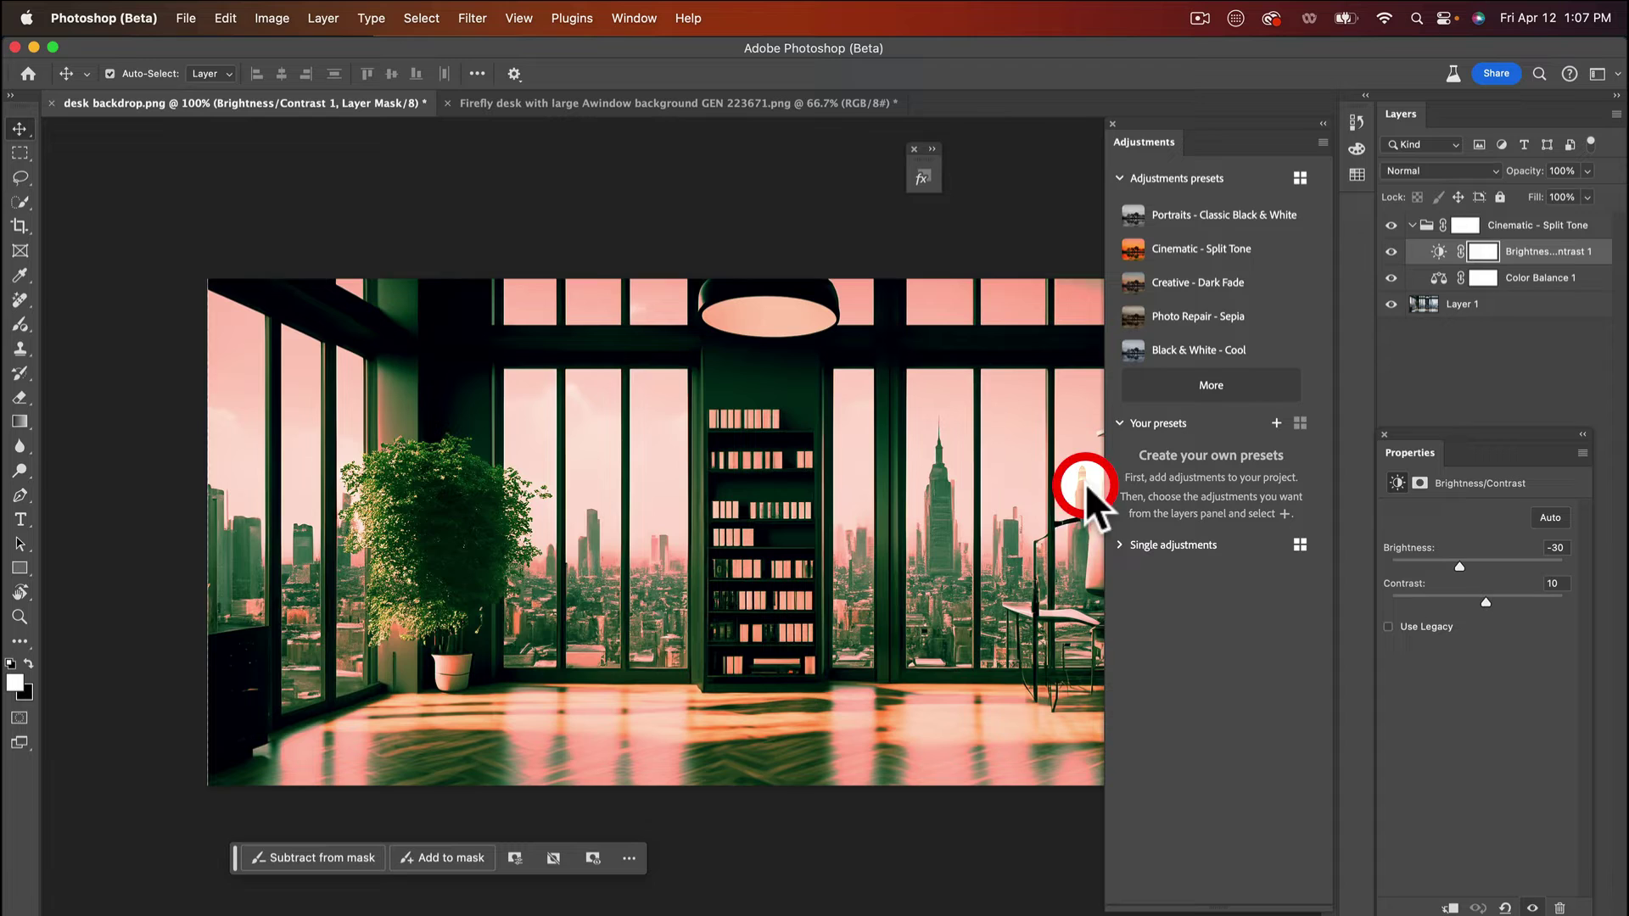
# Add a Levels adjustment above Brightness/Contrast with midtones 1.06, input white 244 and output white 192
pyautogui.click(1095, 534)
pyautogui.click(1117, 548)
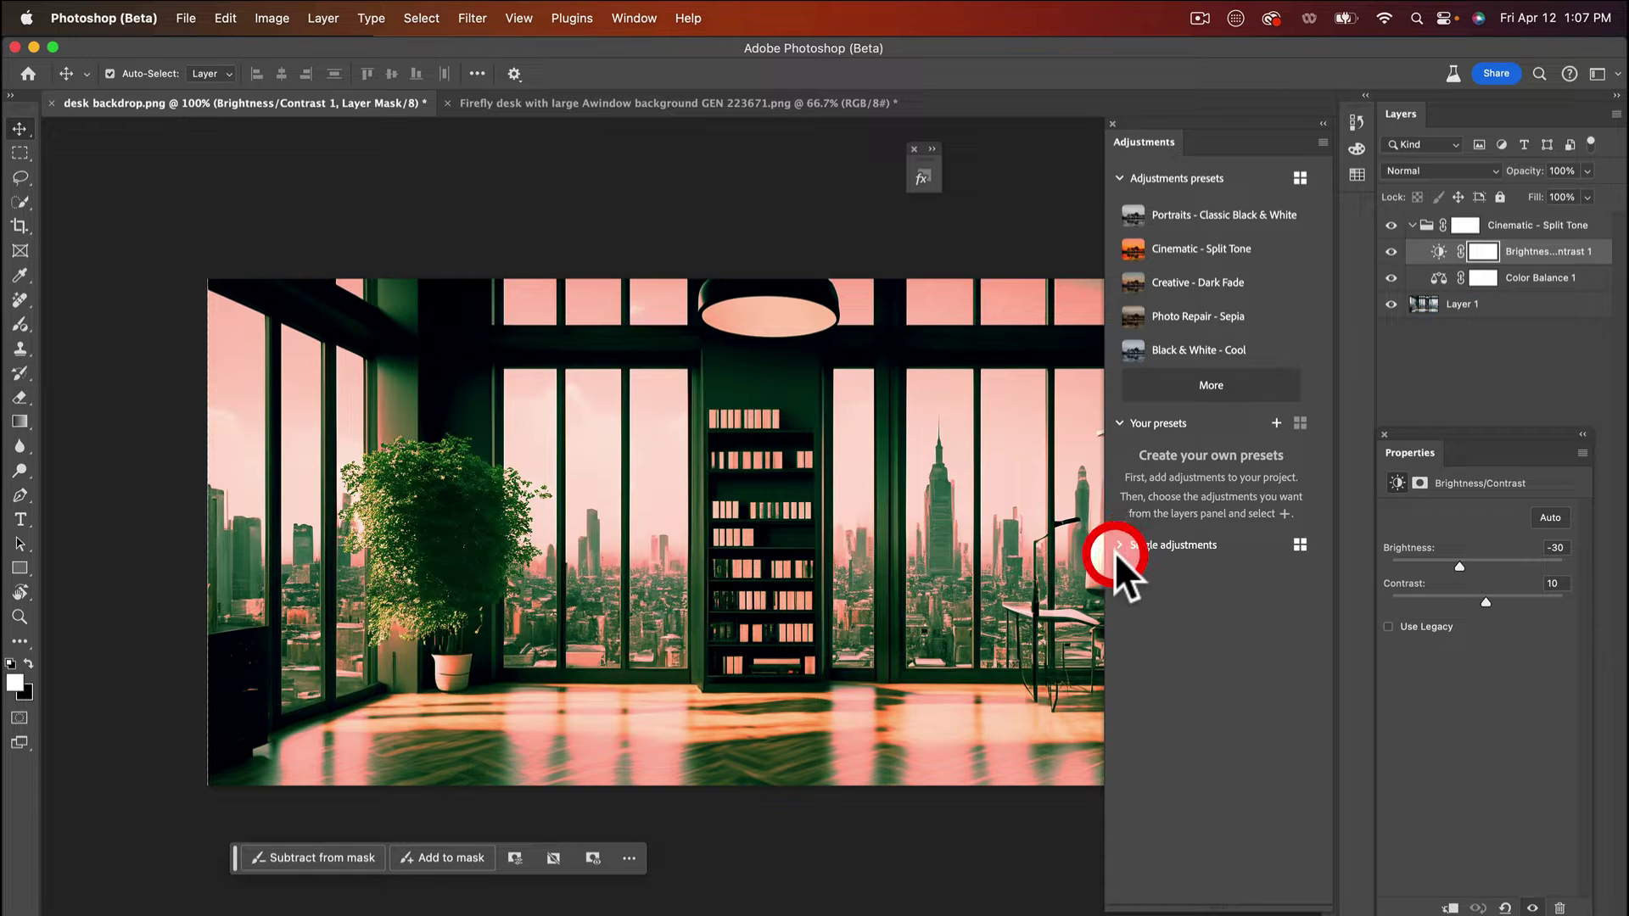
pyautogui.click(1120, 545)
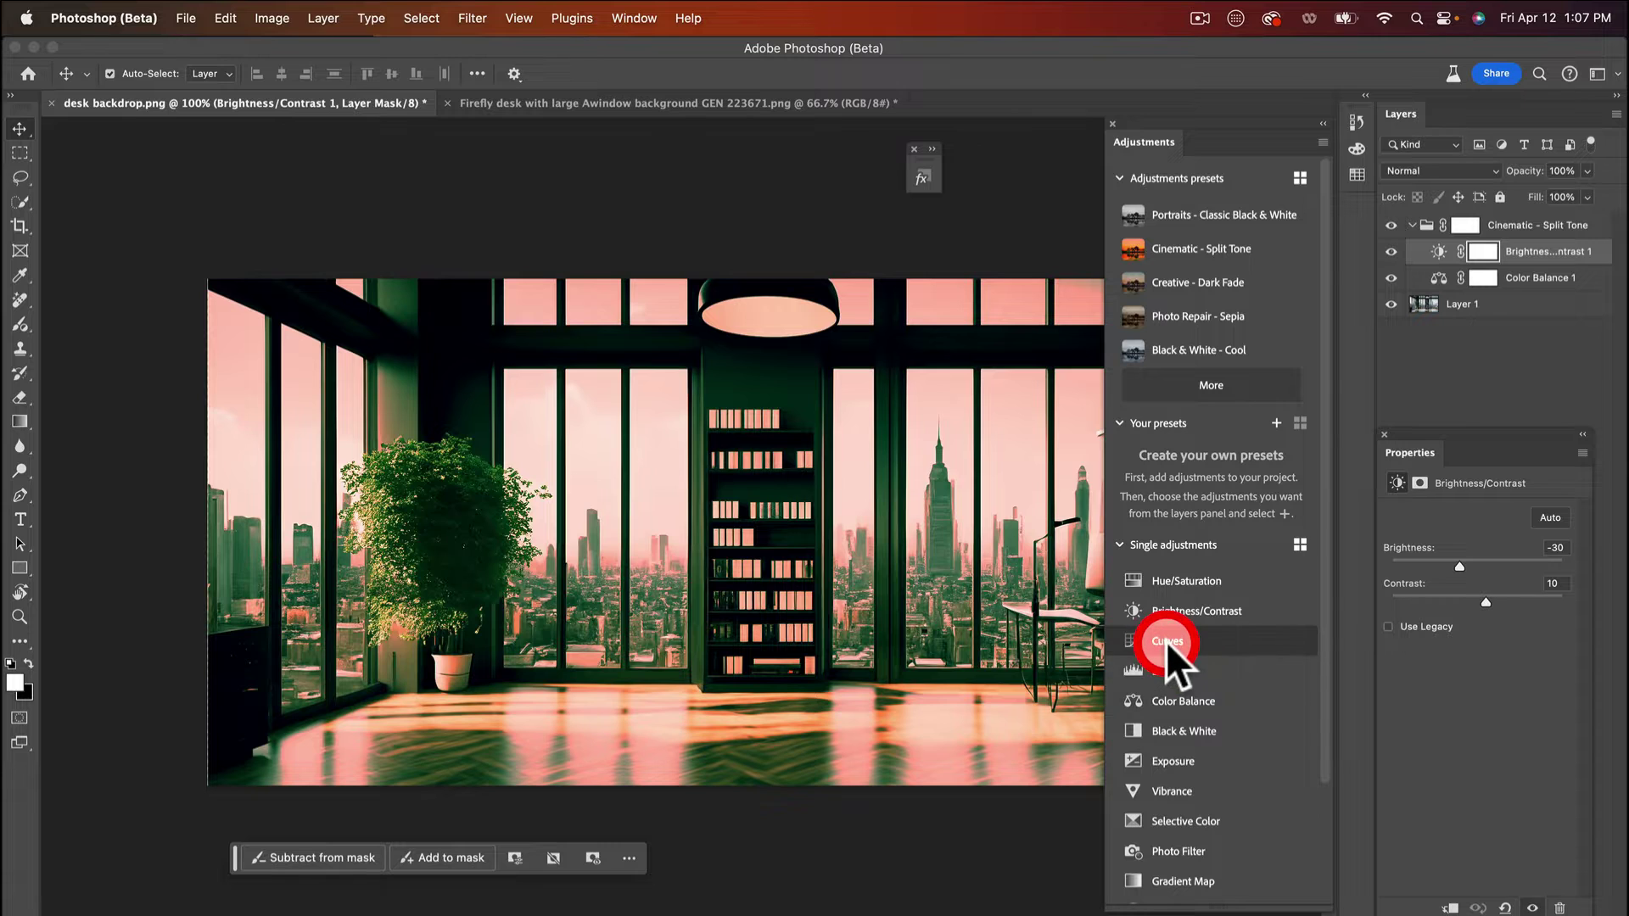
pyautogui.click(1168, 672)
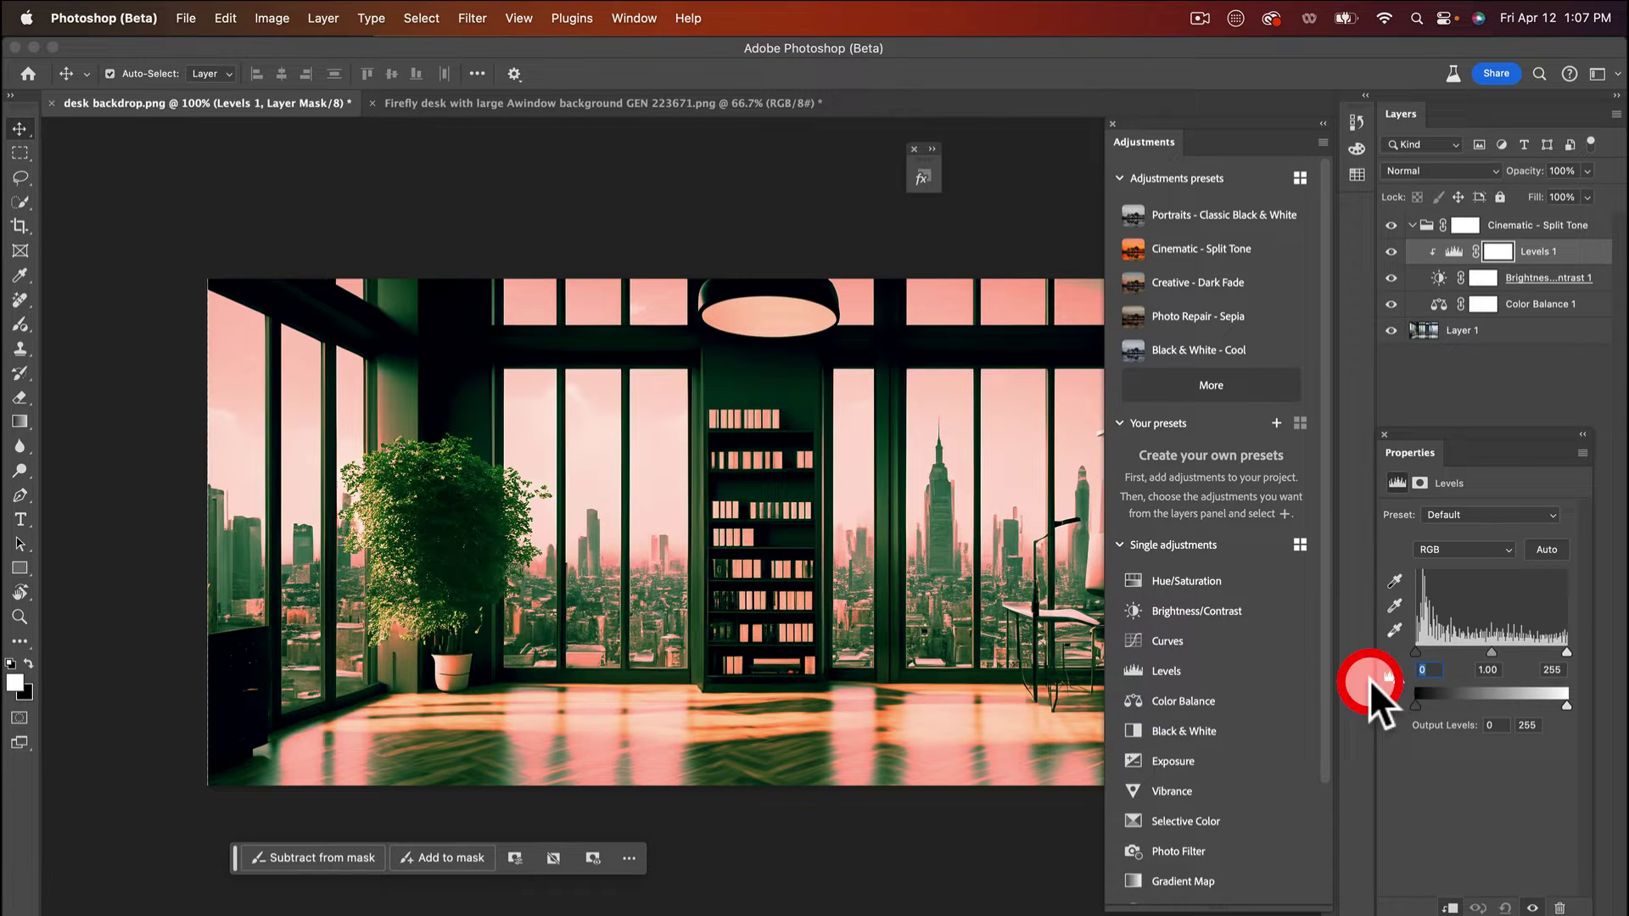
pyautogui.moveTo(1570, 706); pyautogui.dragTo(1561, 652)
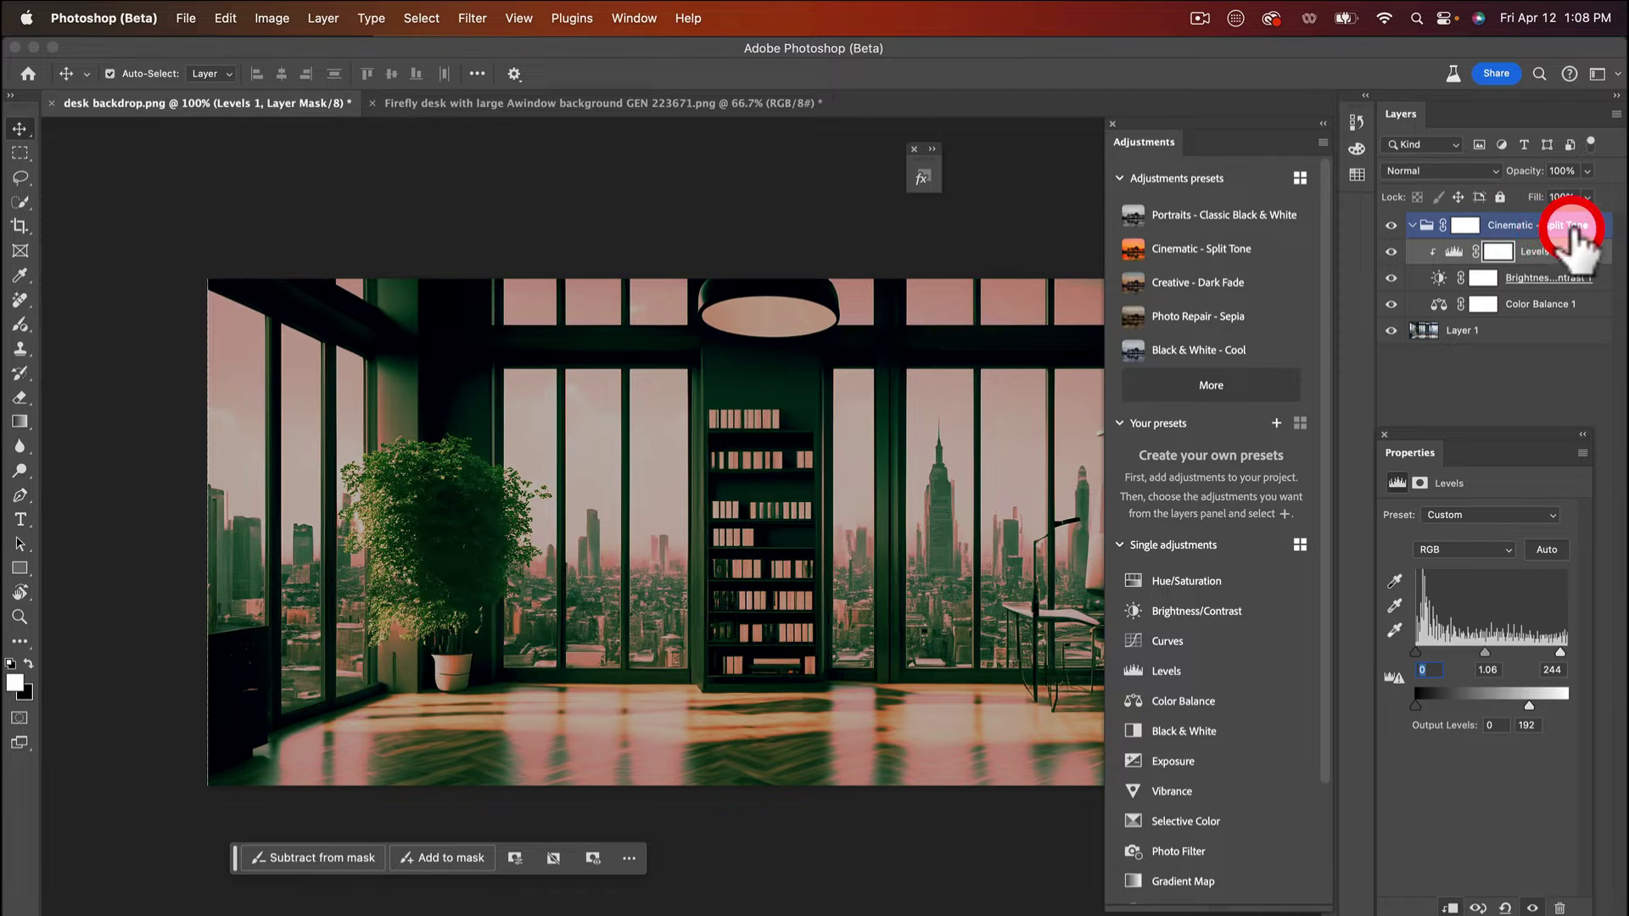
pyautogui.click(1462, 330)
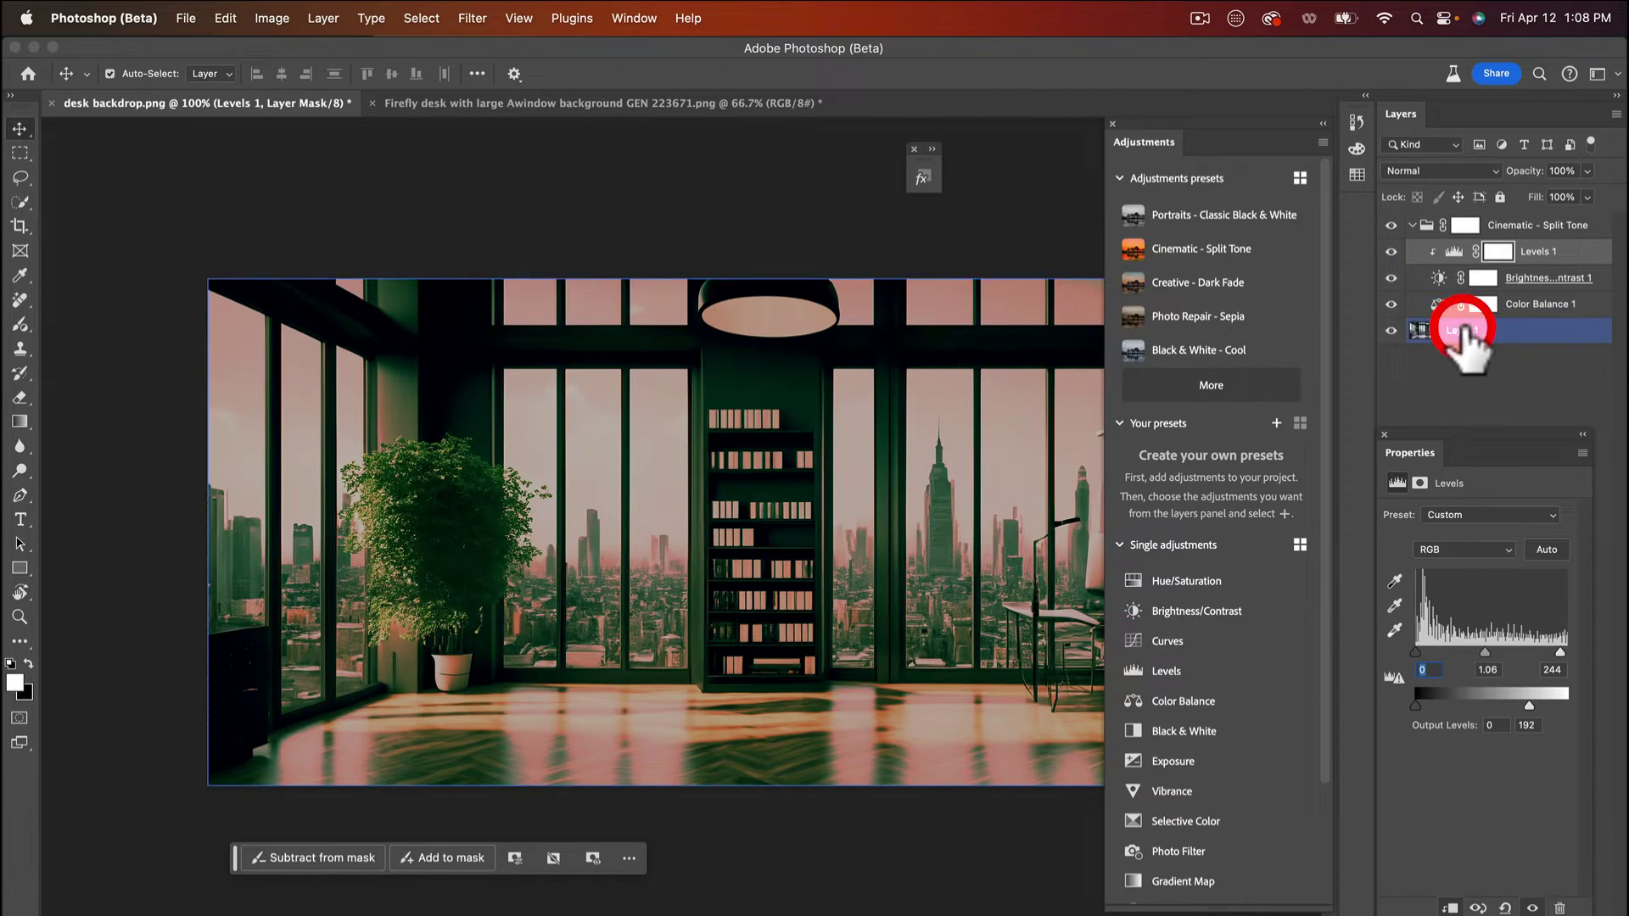
pyautogui.click(1476, 273)
pyautogui.click(1519, 335)
pyautogui.click(1473, 276)
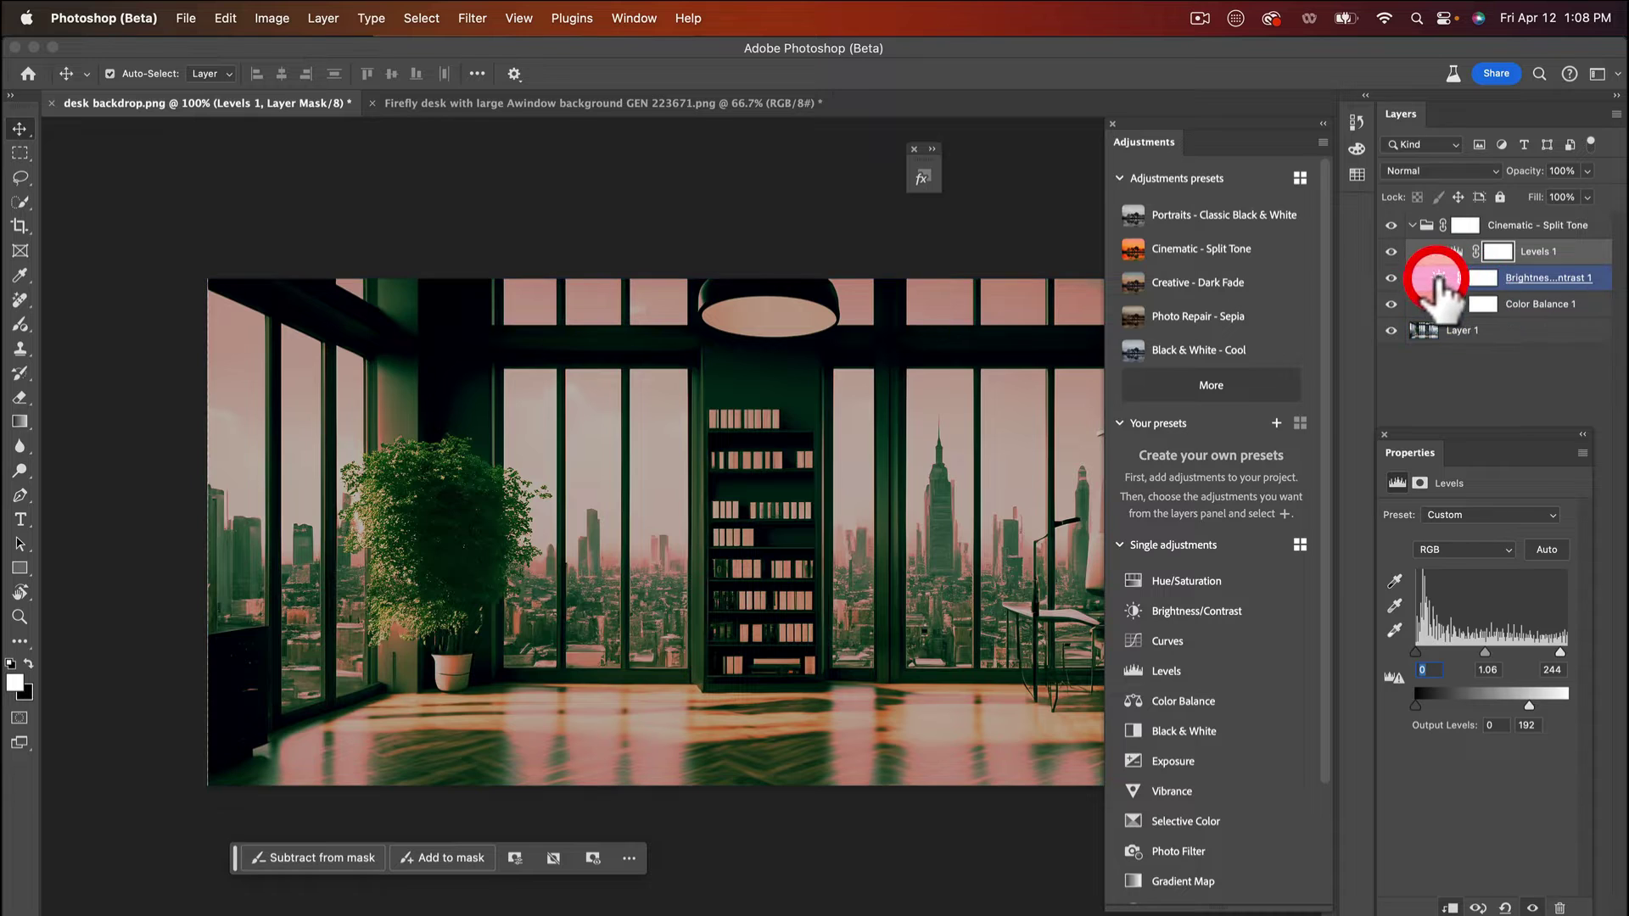
pyautogui.click(1284, 284)
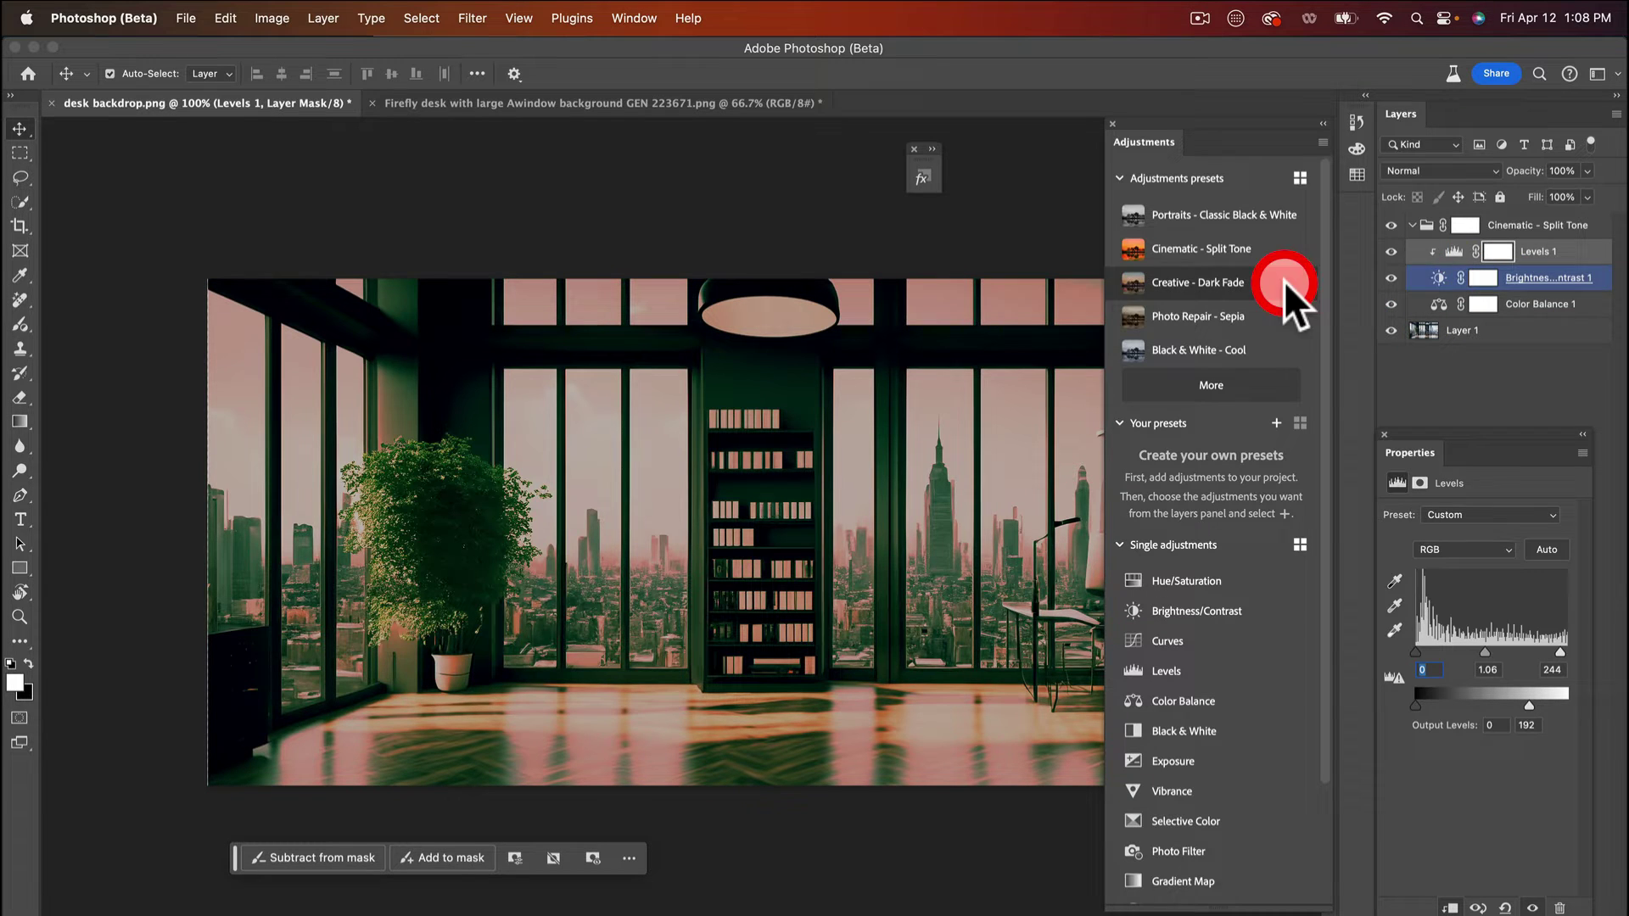
pyautogui.click(909, 327)
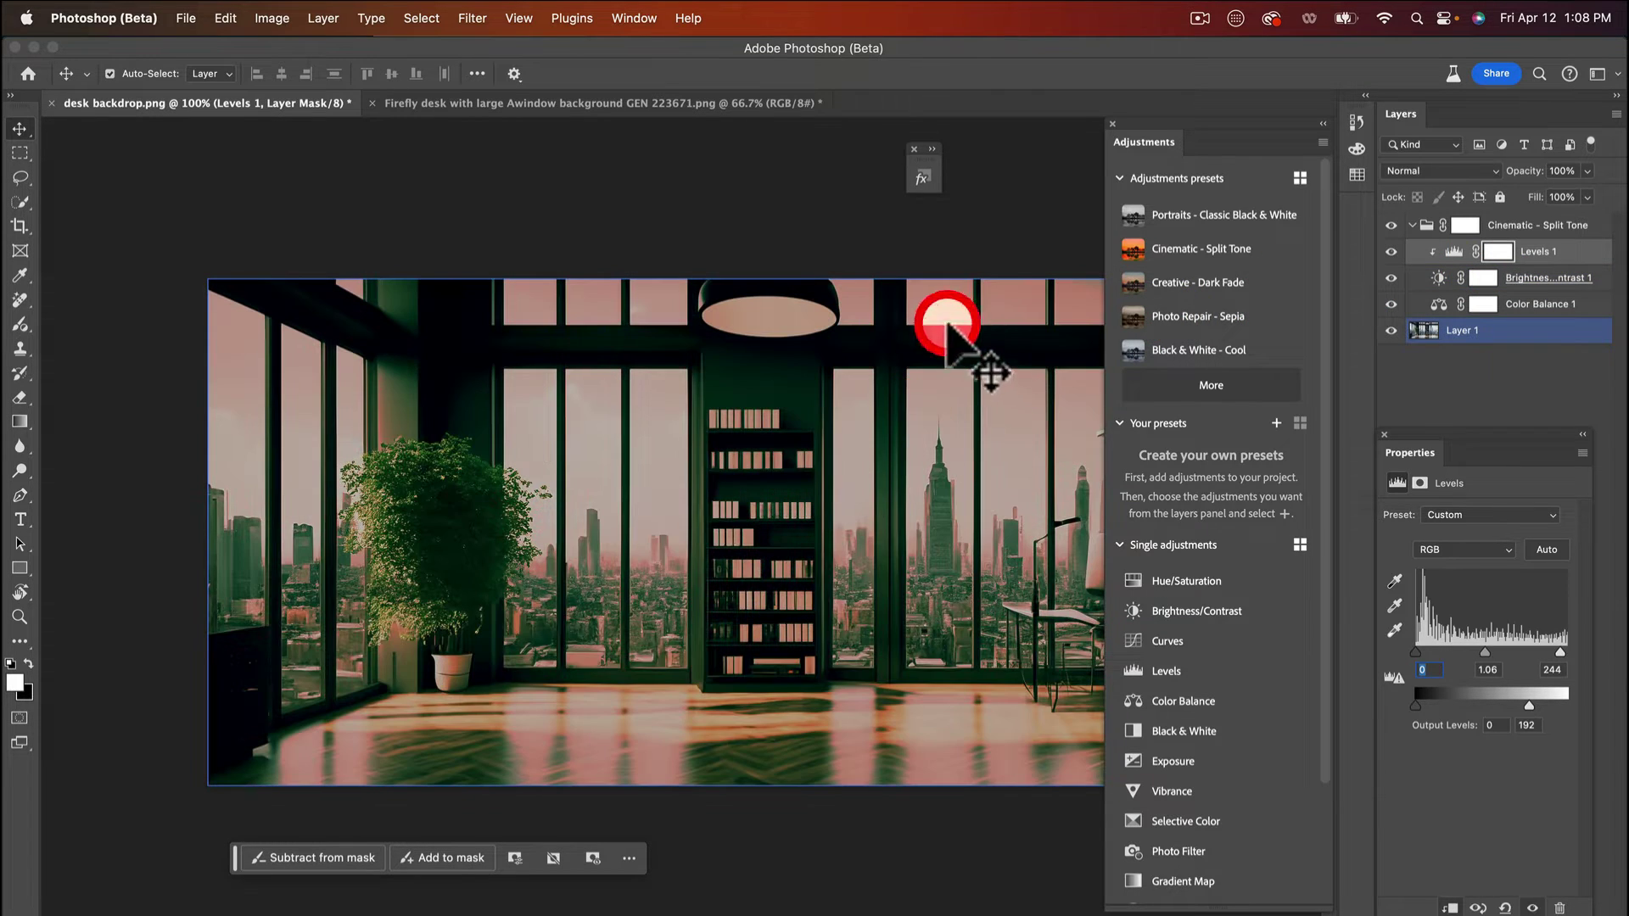
pyautogui.click(670, 237)
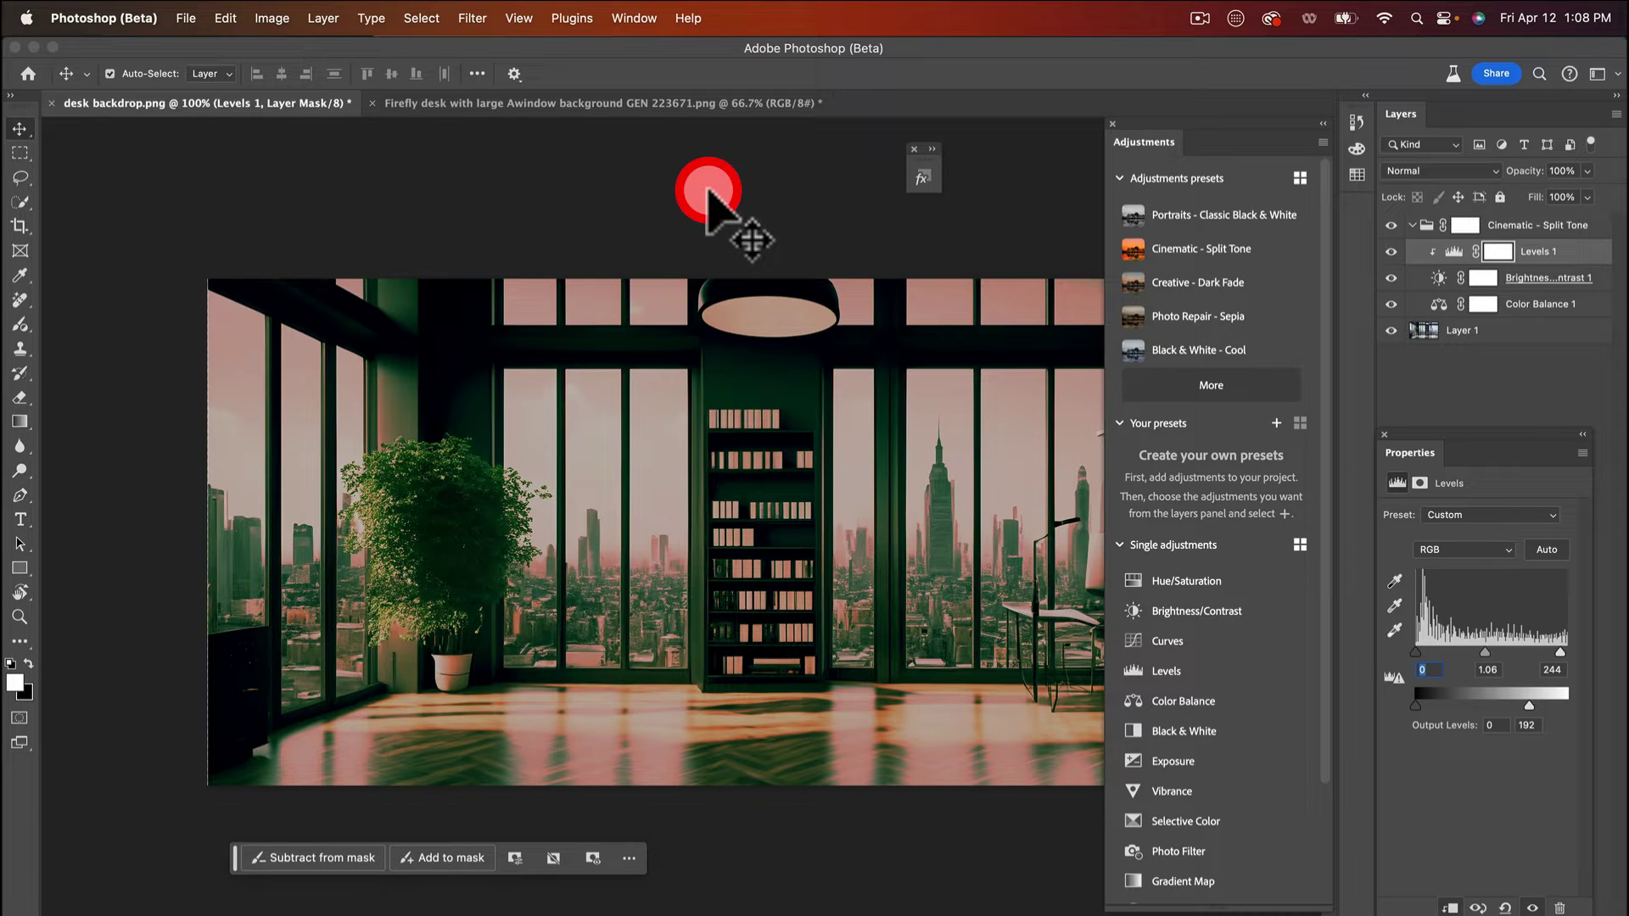
pyautogui.click(843, 379)
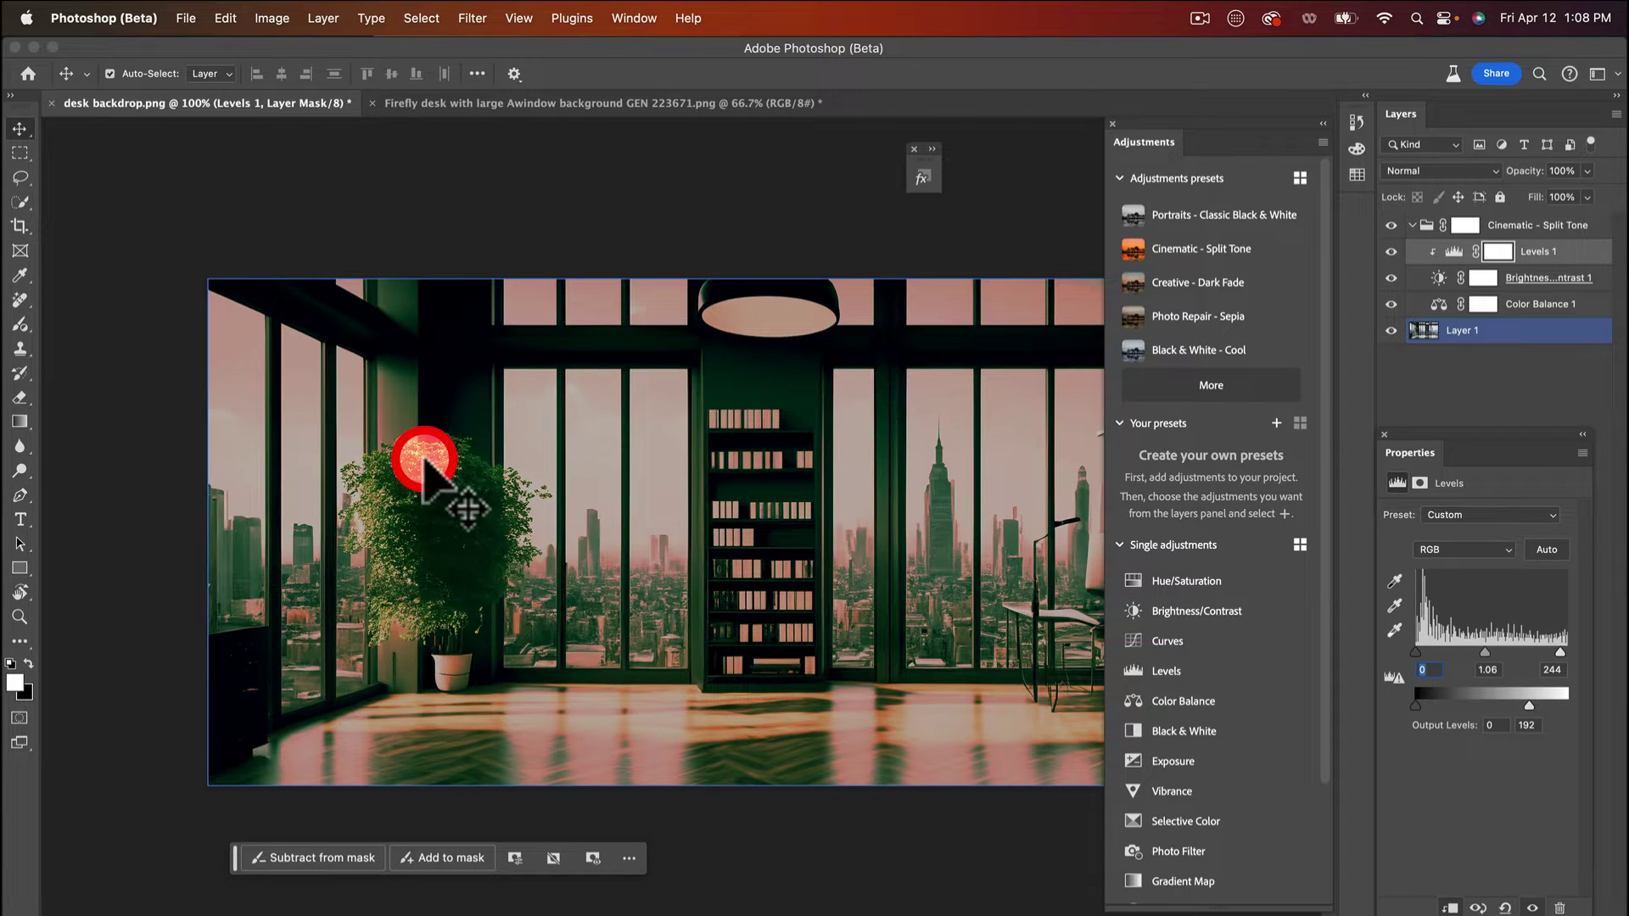
pyautogui.click(1413, 305)
# Save the Levels, Brightness/Contrast and Color Balance layers together as a custom adjustment preset named "test adjustments"
pyautogui.click(1540, 277)
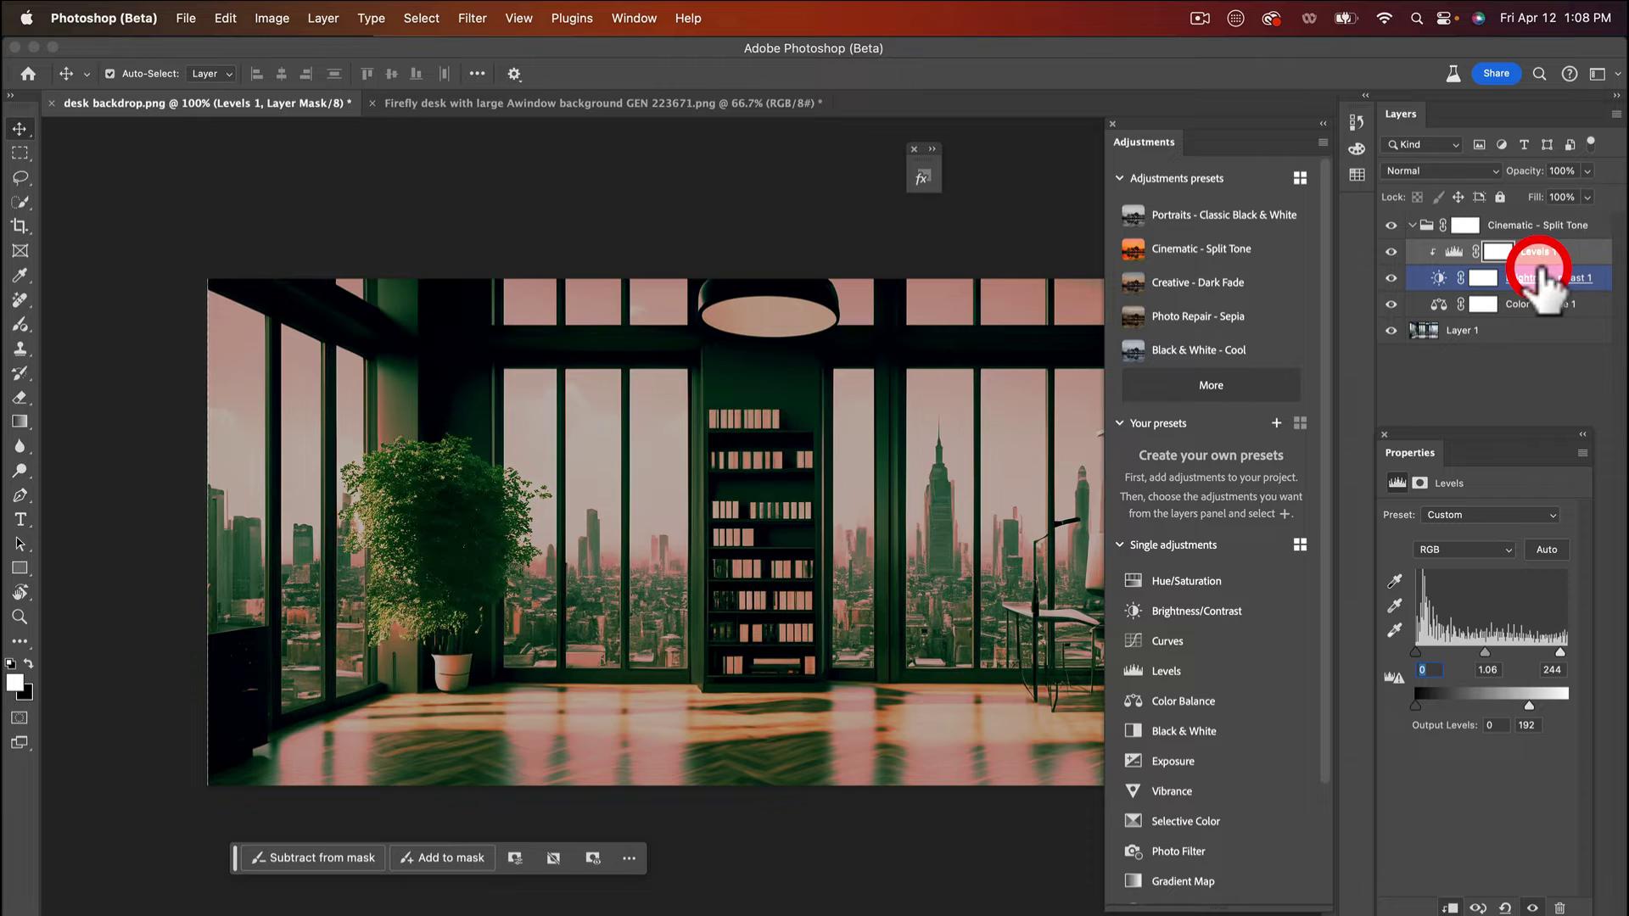
pyautogui.keyDown('super'); pyautogui.click(1539, 277); pyautogui.keyUp('super')
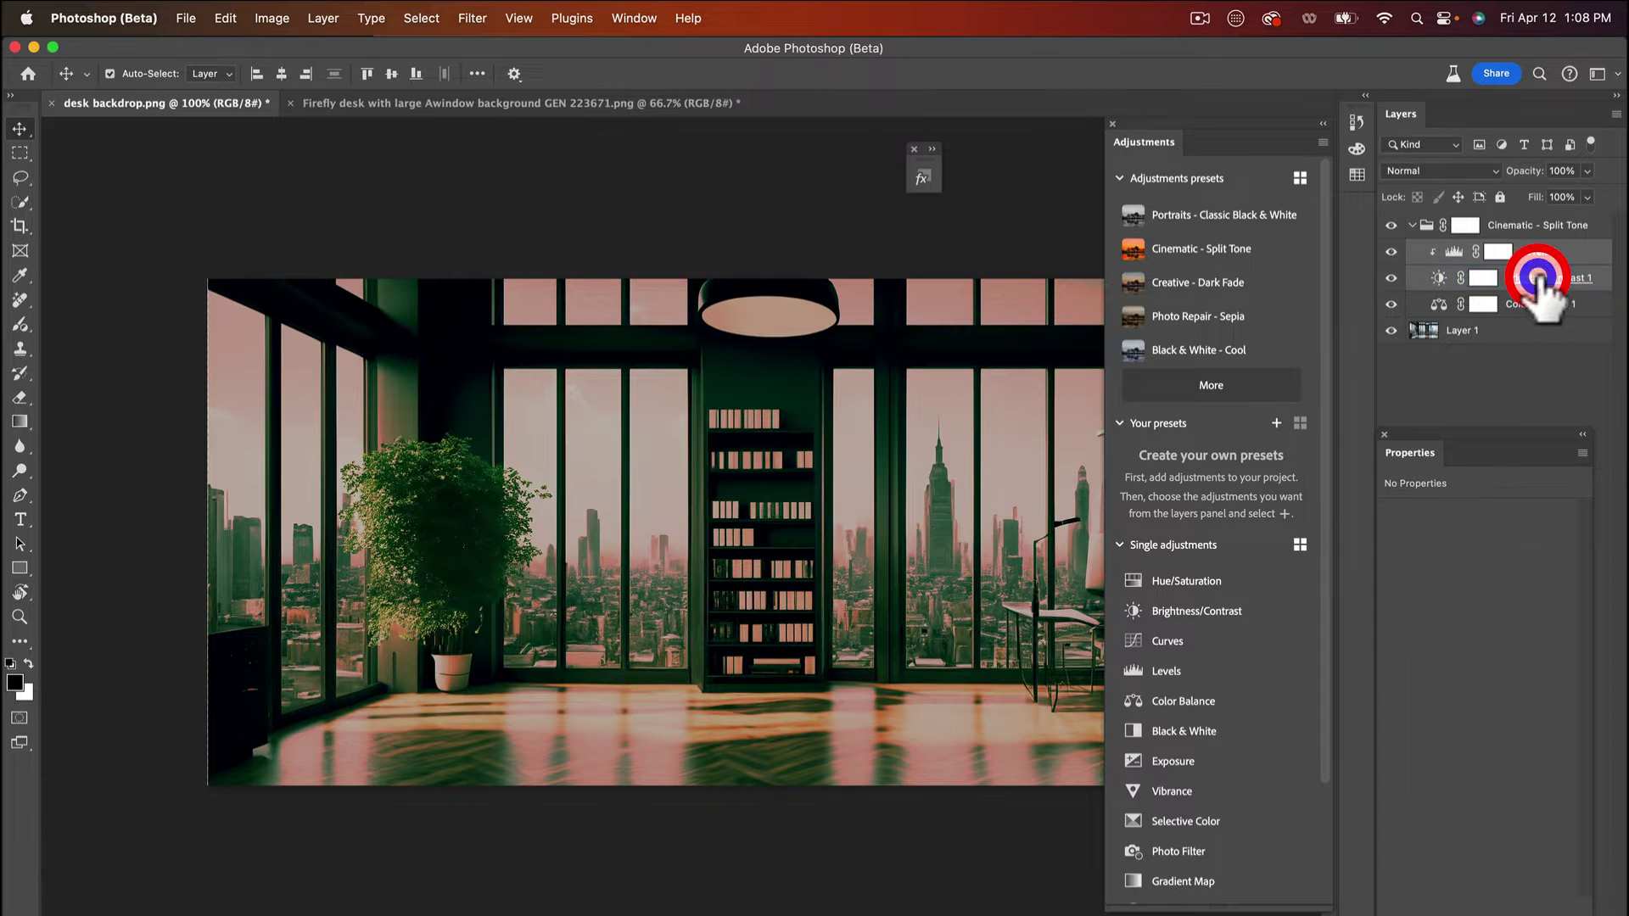
pyautogui.keyDown('super'); pyautogui.click(1528, 305); pyautogui.keyUp('super')
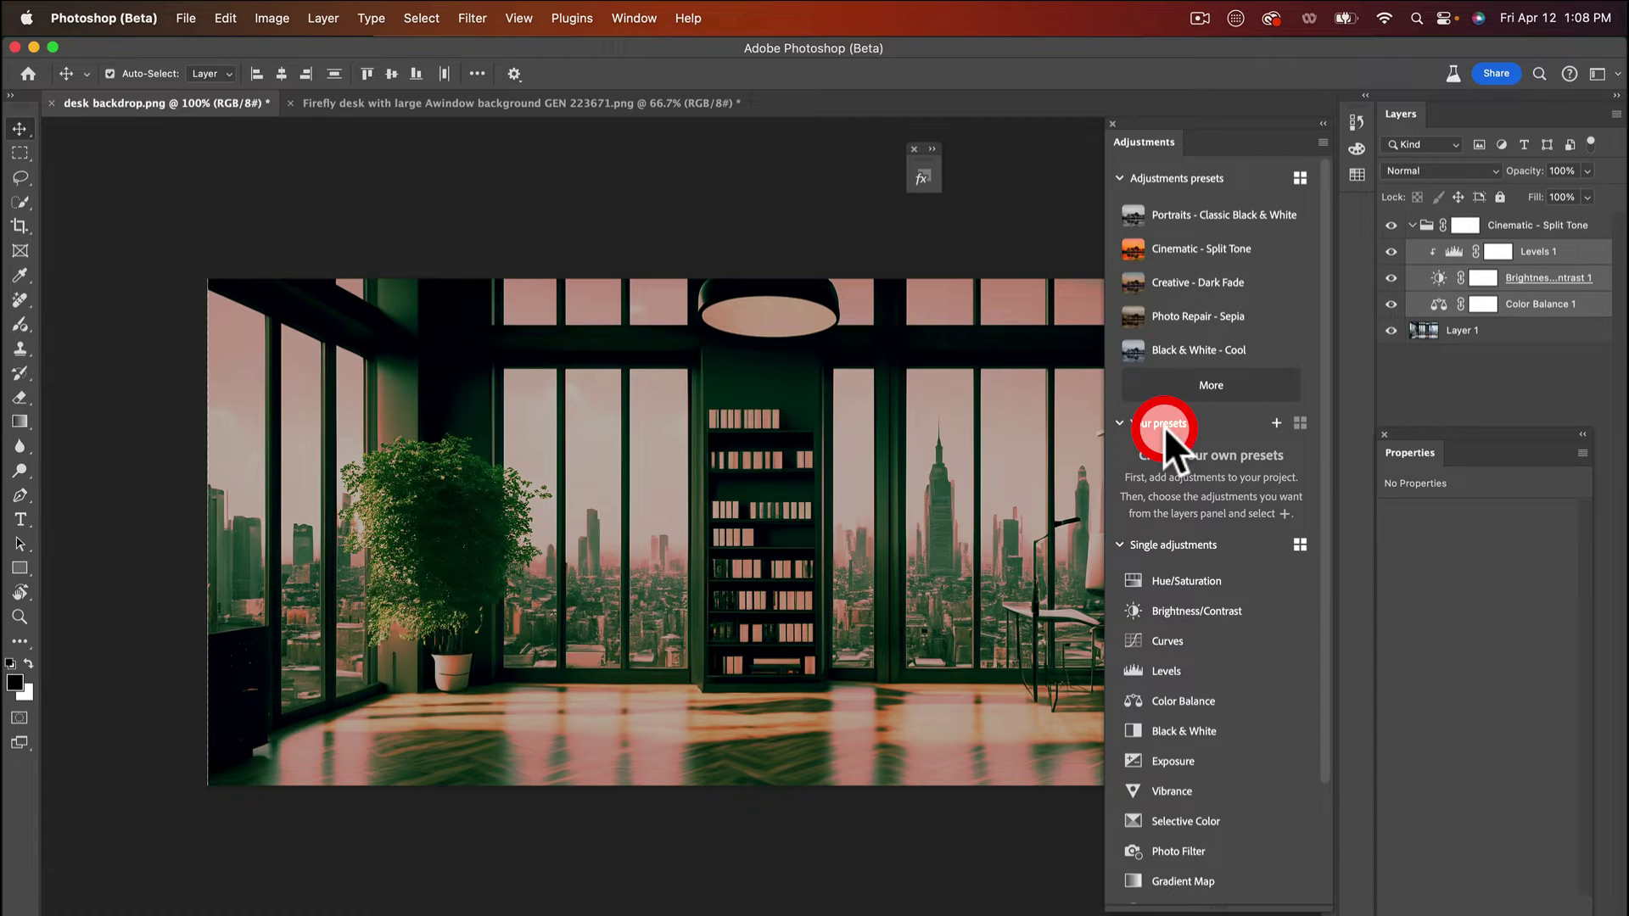
pyautogui.click(1276, 421)
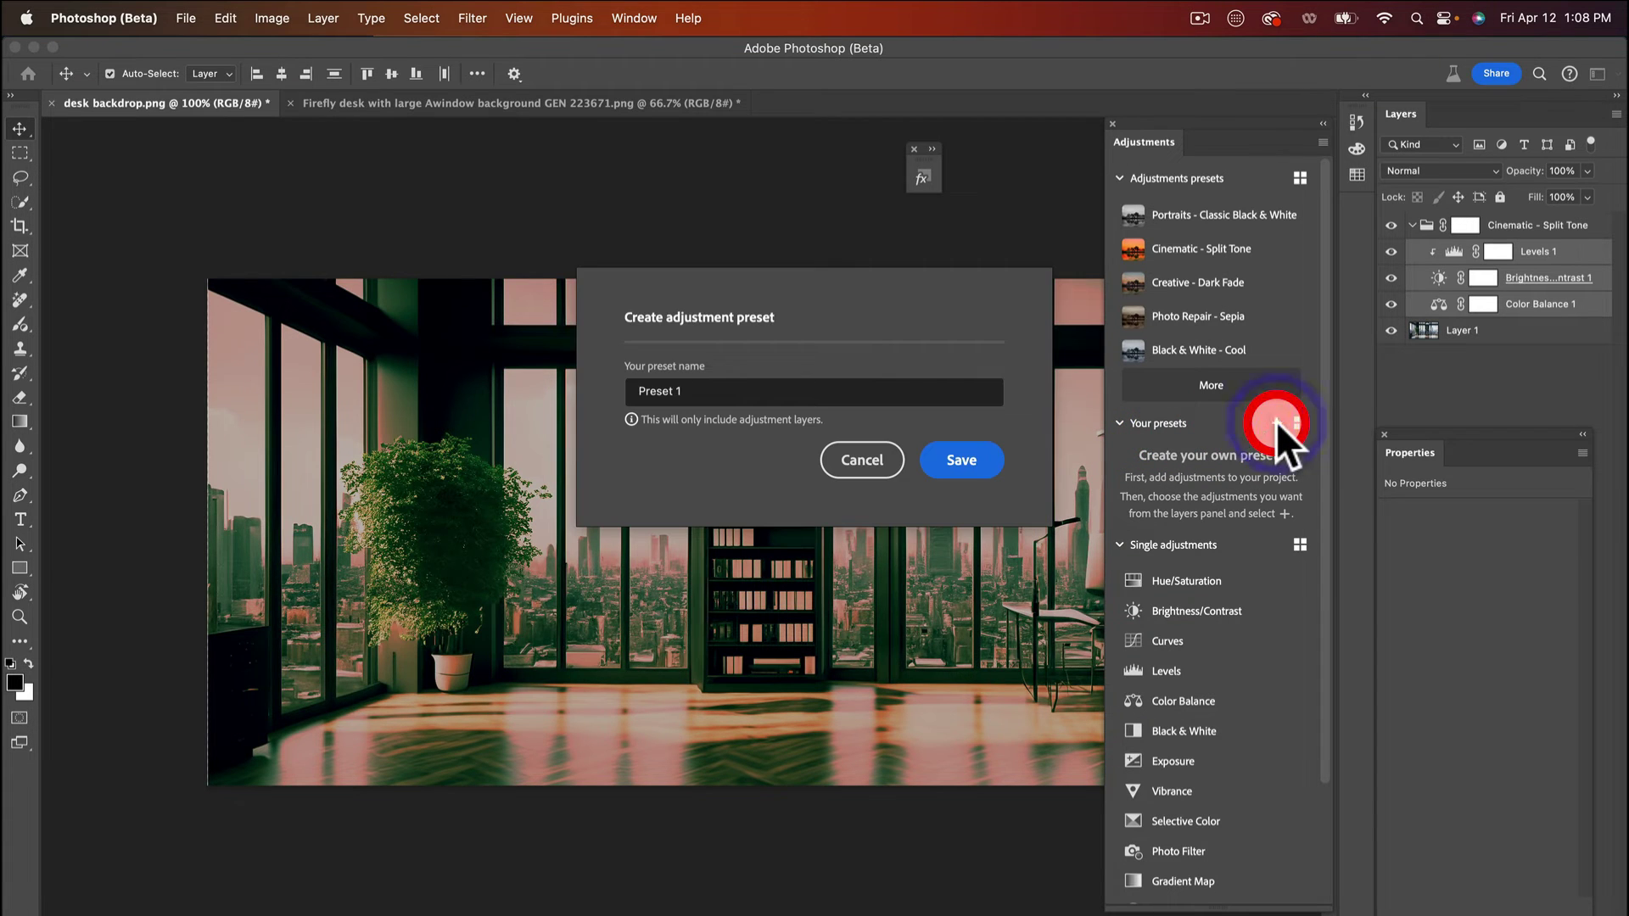
pyautogui.click(654, 389)
pyautogui.tripleClick(690, 388)
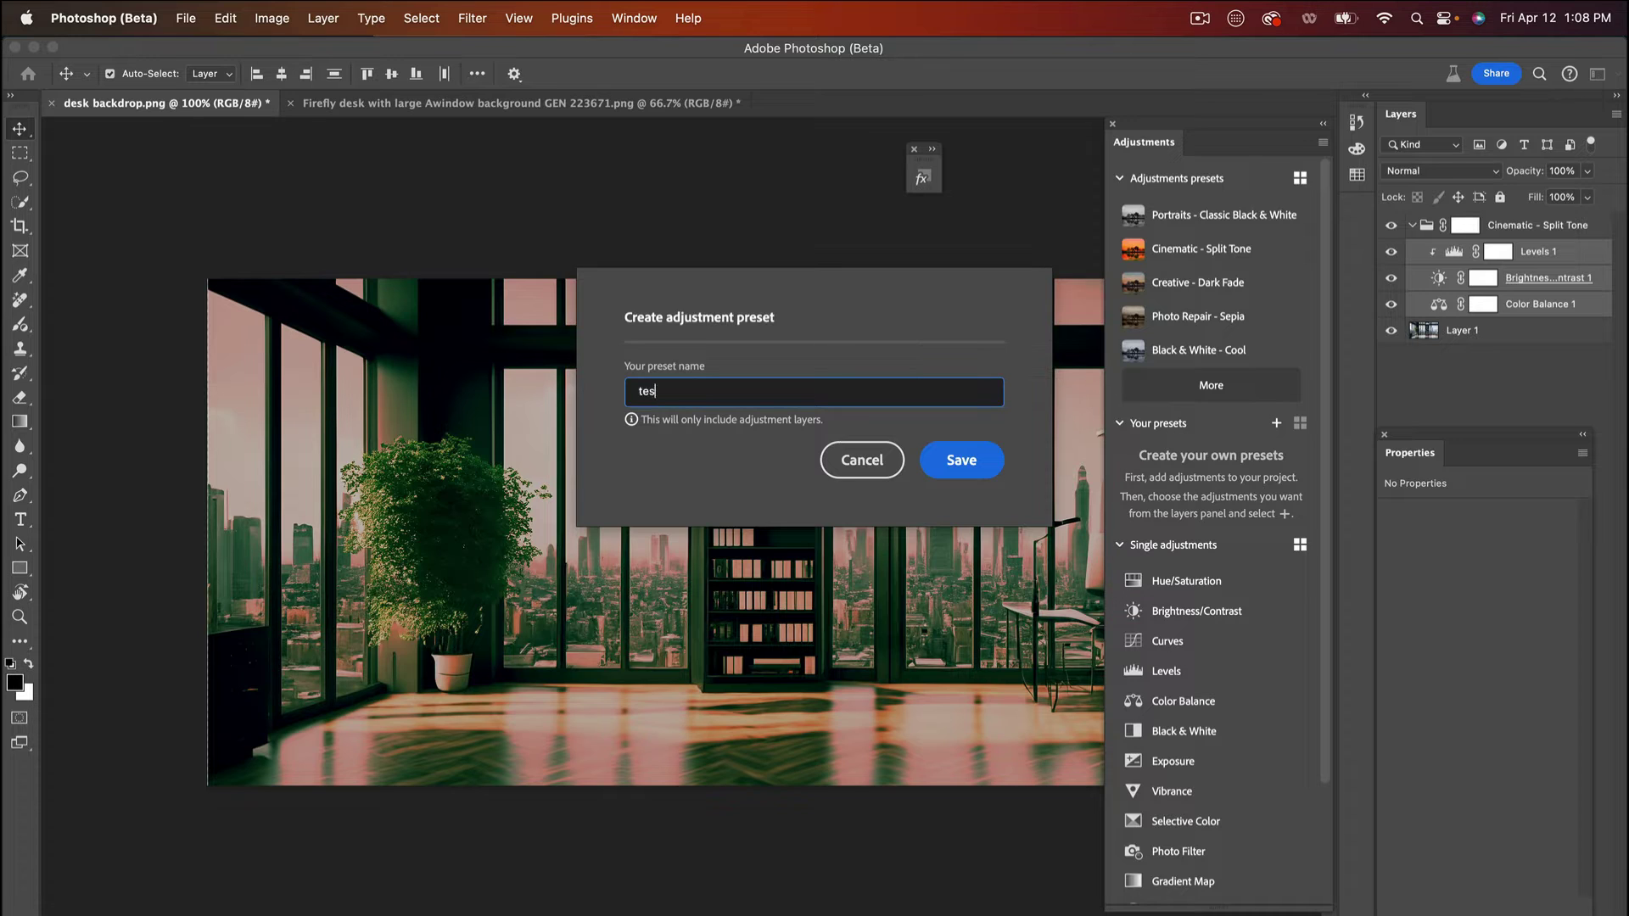
pyautogui.write('test adjustem')
pyautogui.click(976, 463)
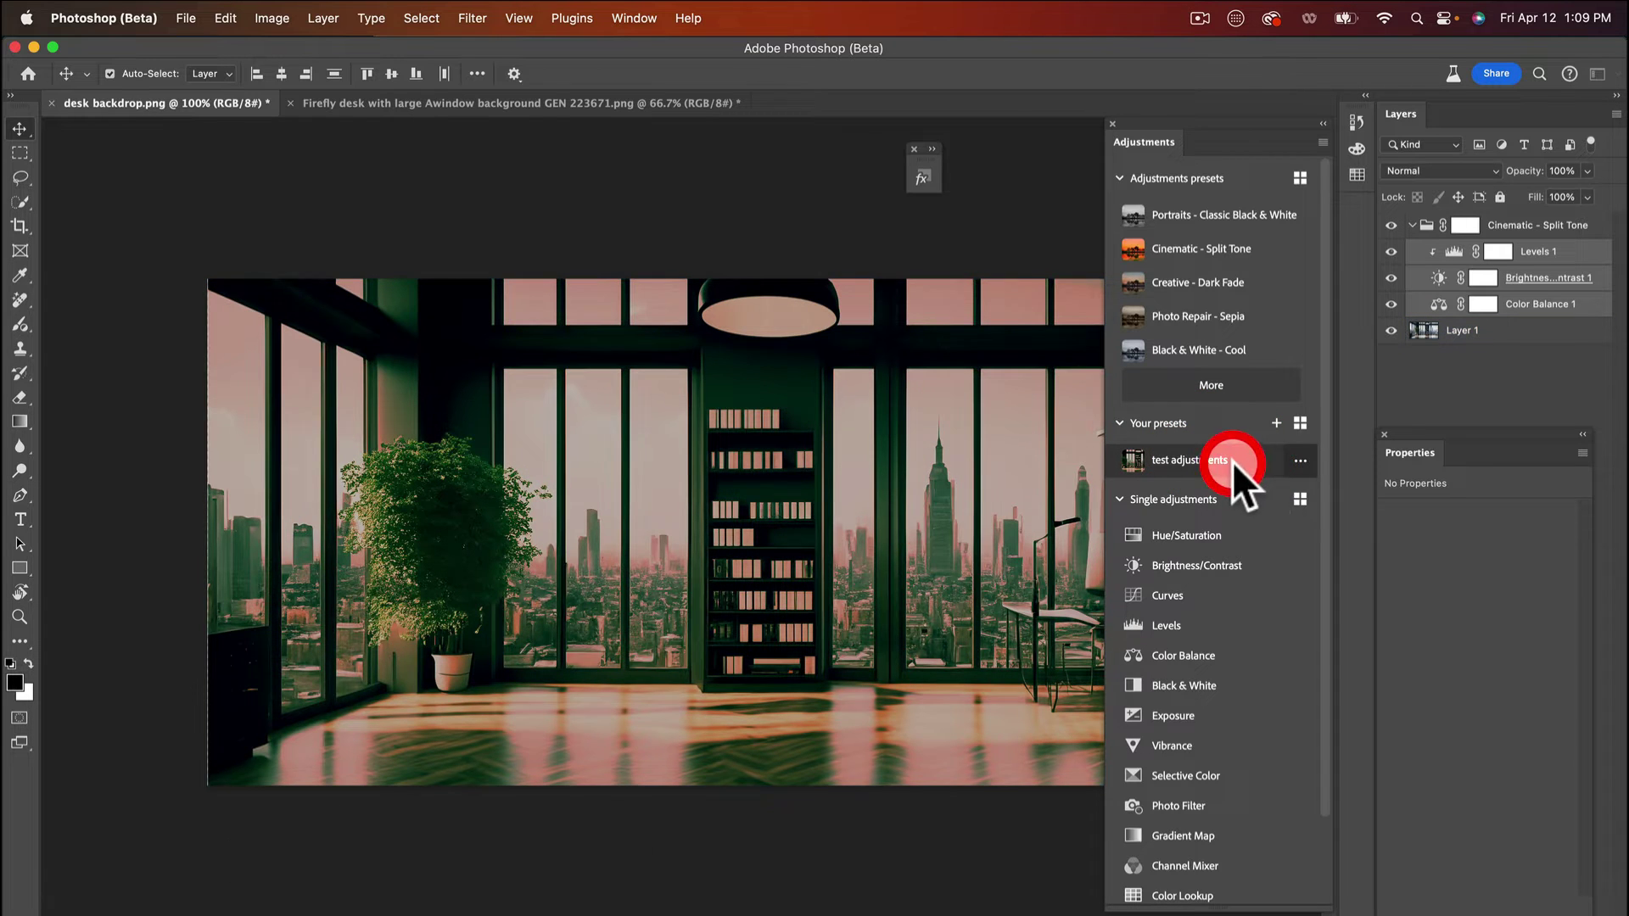
pyautogui.click(863, 464)
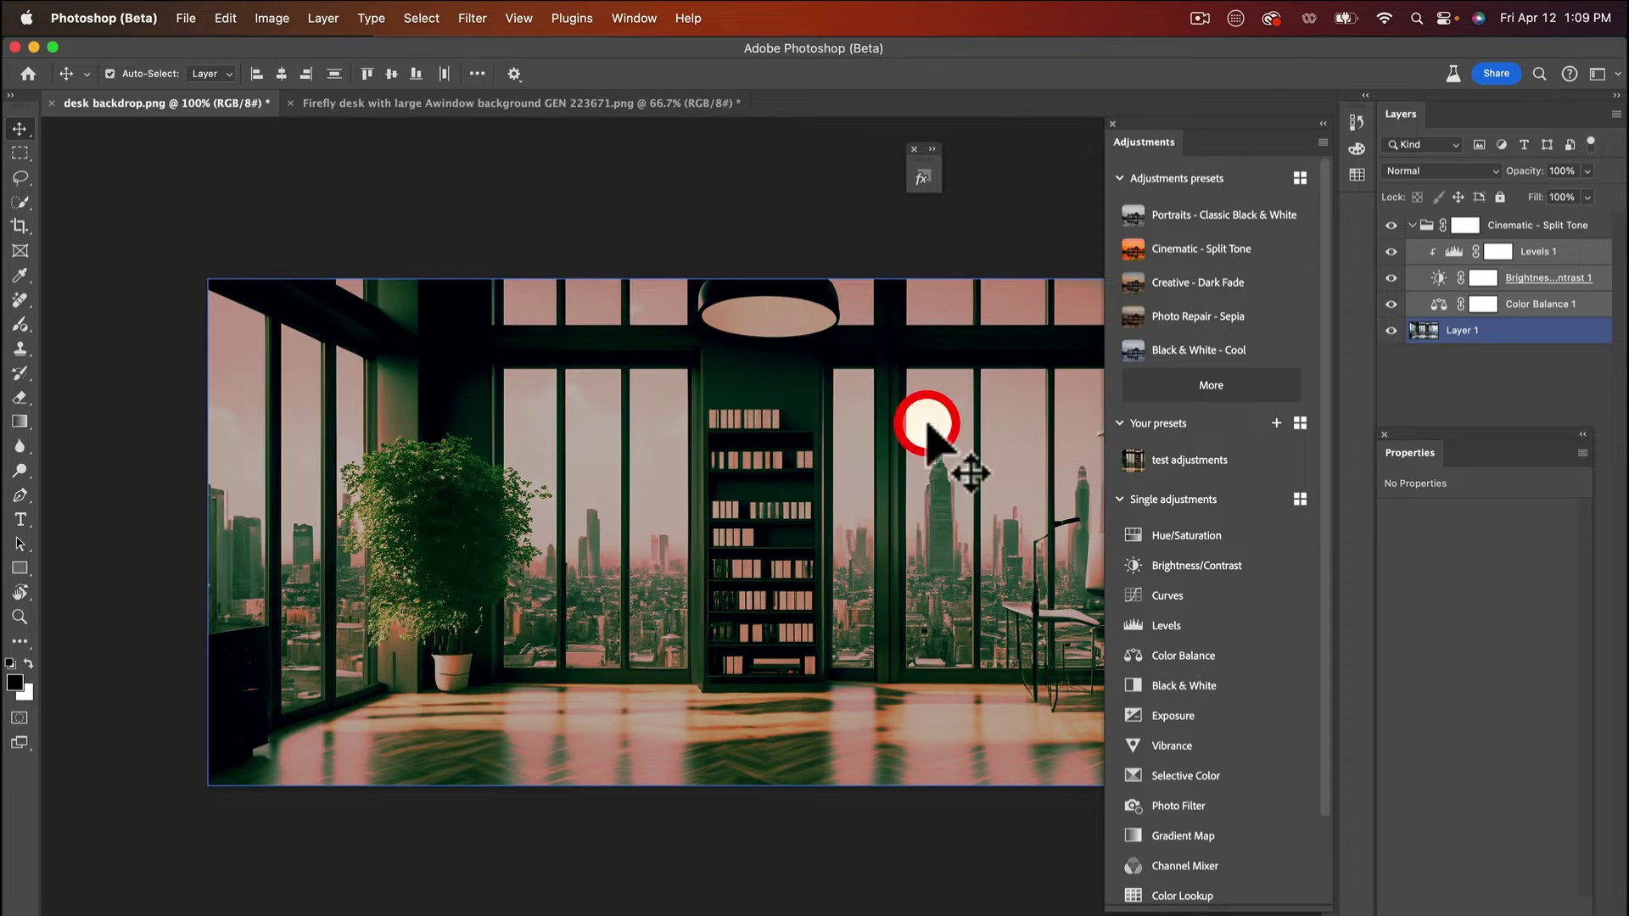
pyautogui.click(1295, 459)
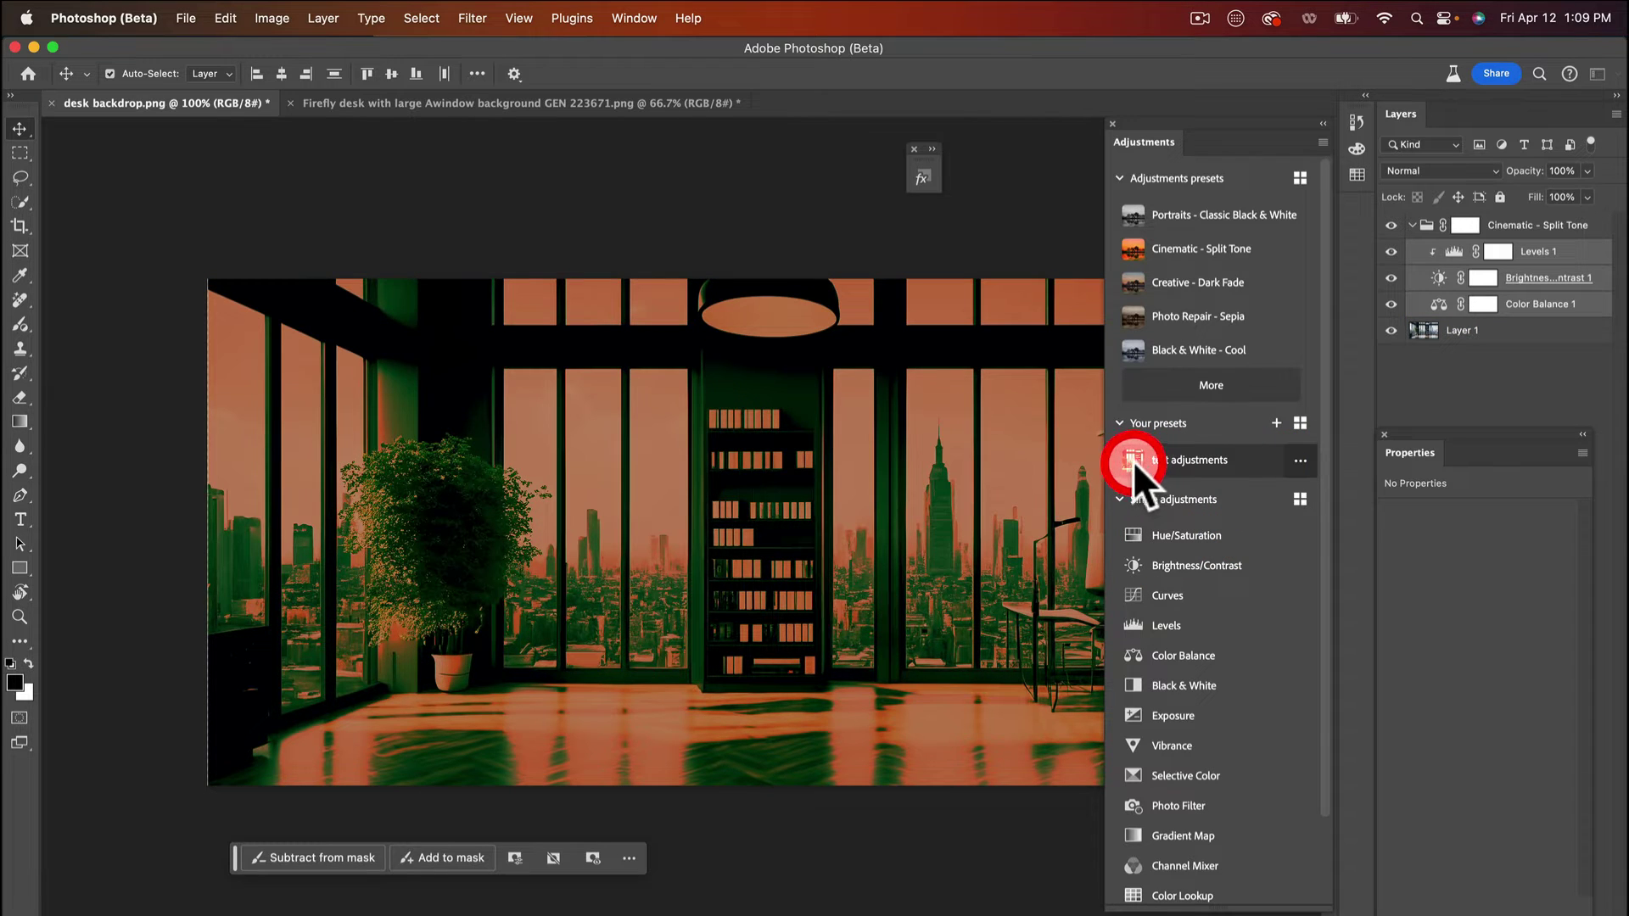
pyautogui.scroll(-1, 856, 343)
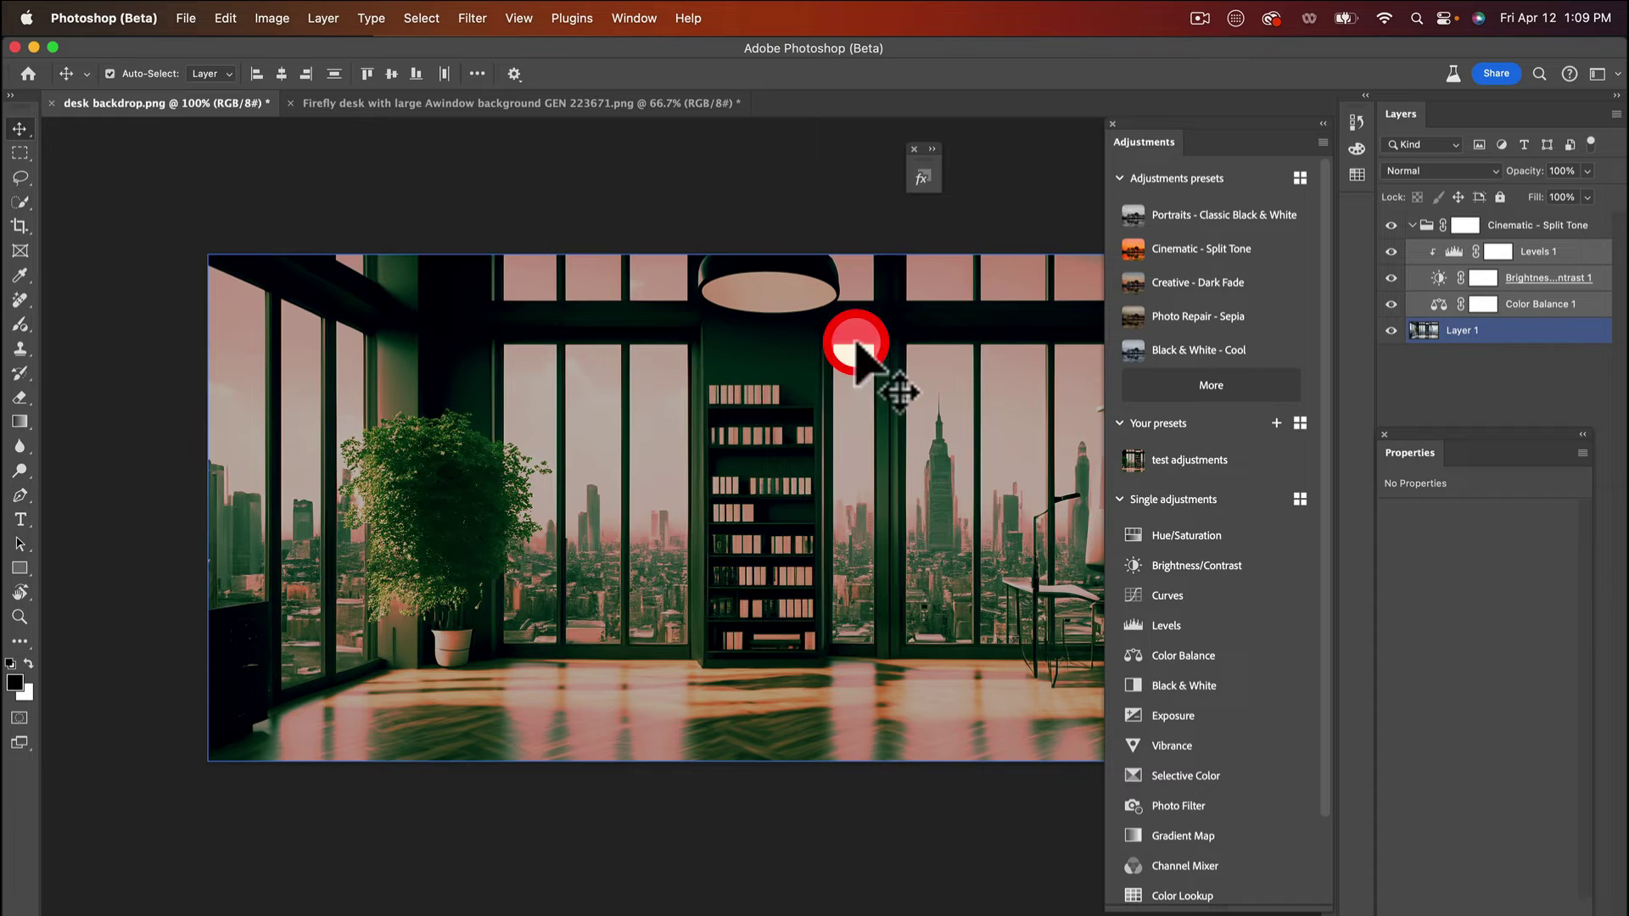
pyautogui.click(1059, 204)
pyautogui.click(970, 414)
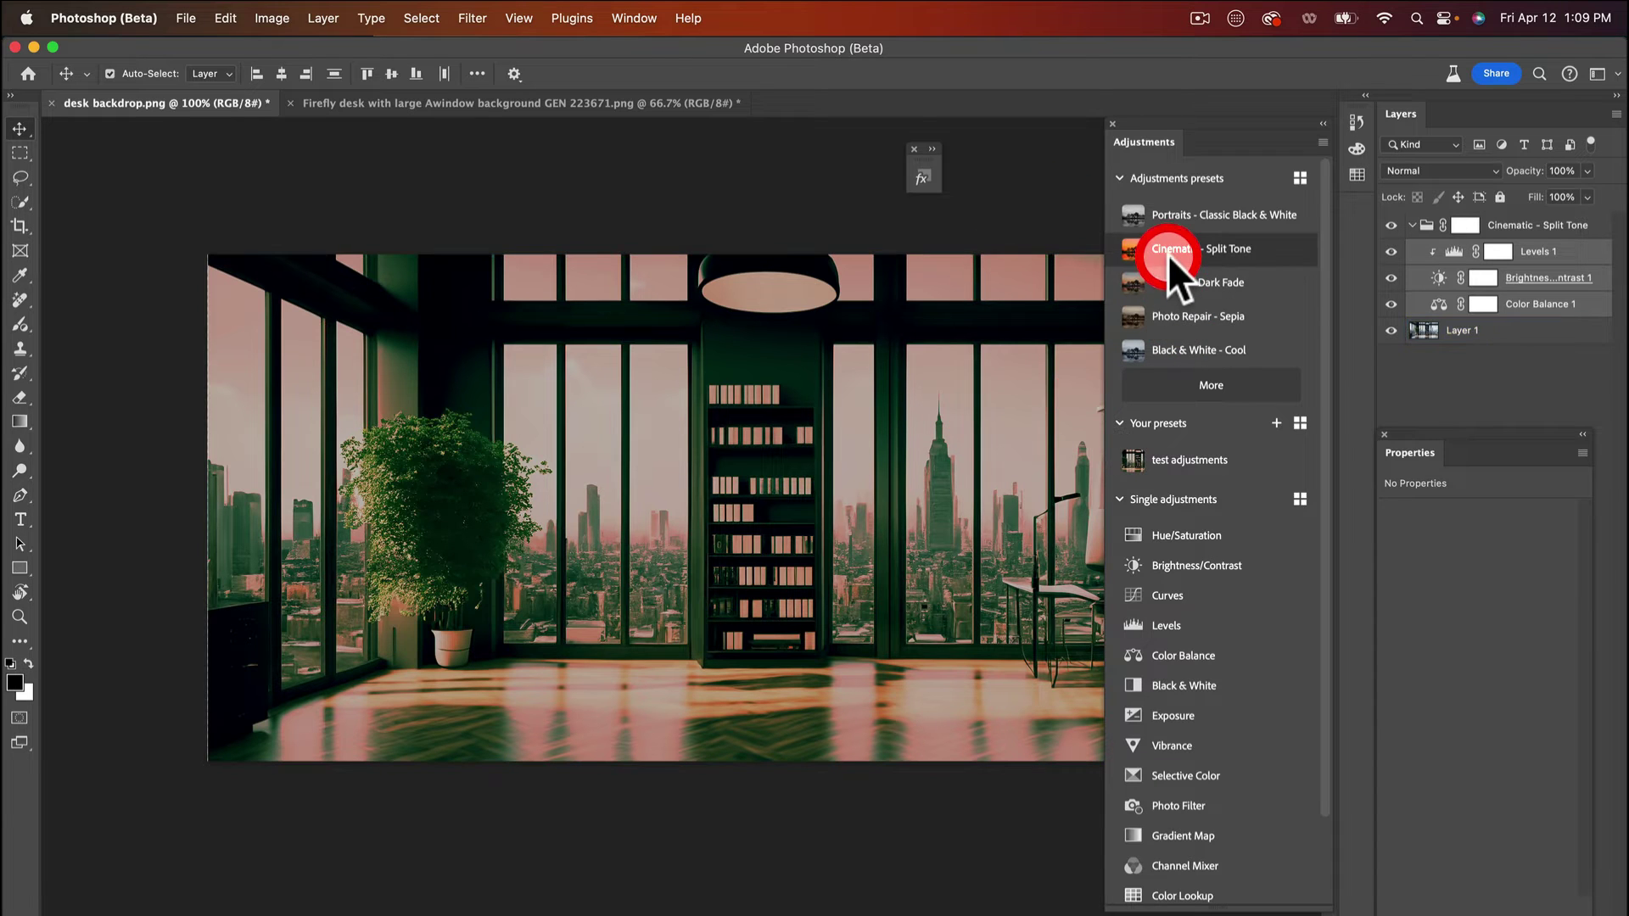
# Switch to the Firefly desk image and apply the custom preset "test adjustments" to it
pyautogui.scroll(-1, 1163, 455)
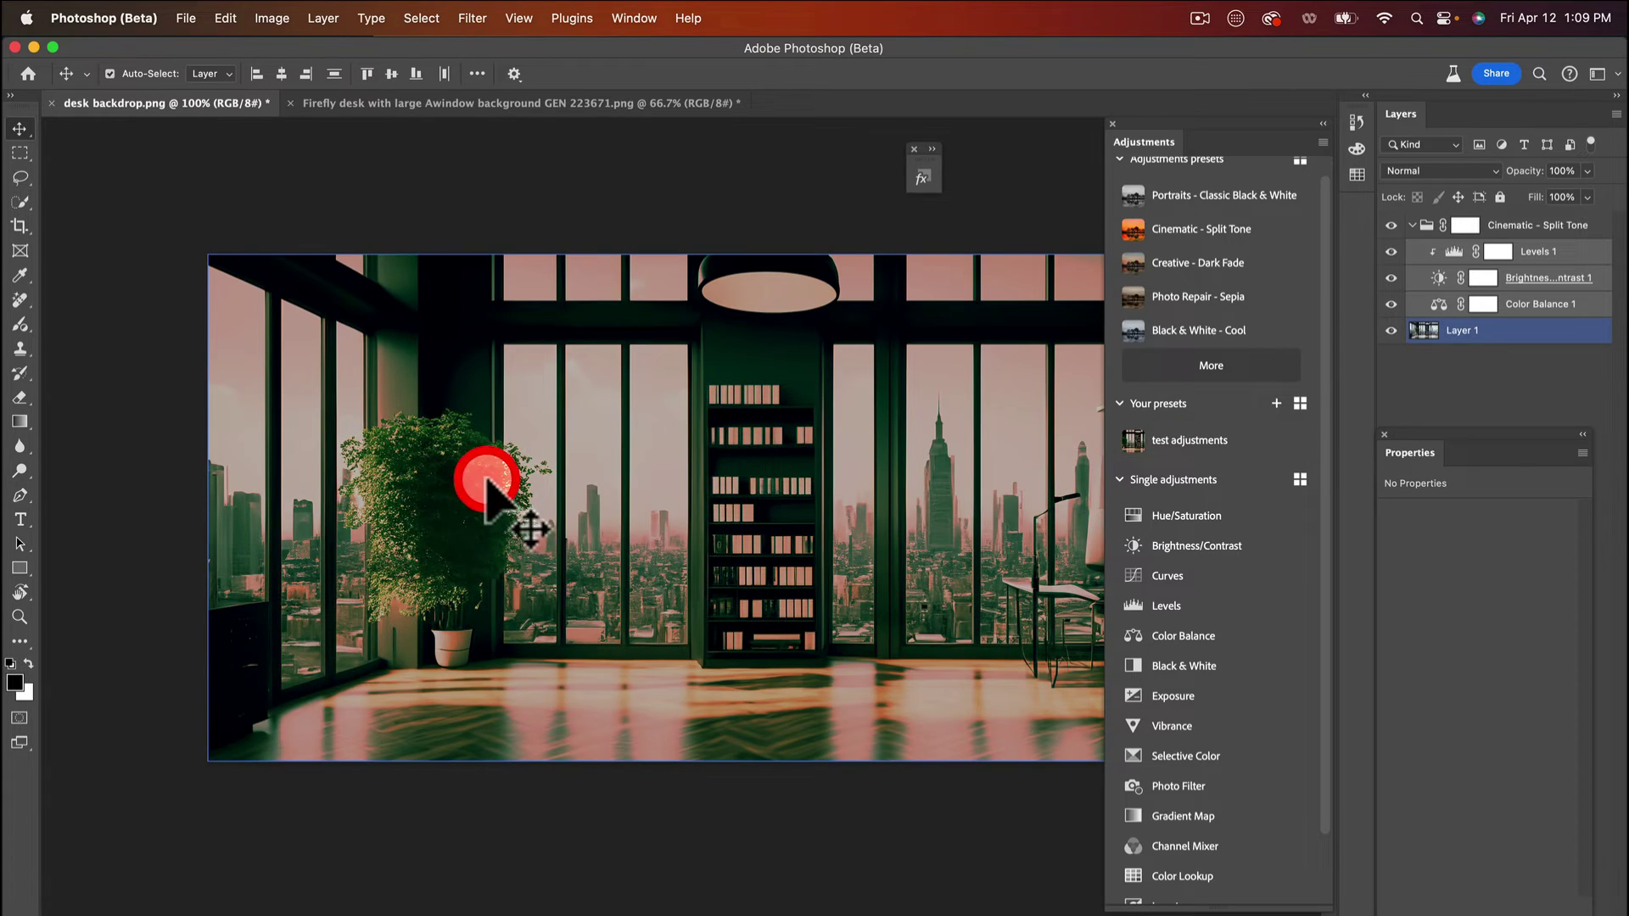
pyautogui.moveTo(513, 112); pyautogui.dragTo(1184, 440)
pyautogui.click(1184, 440)
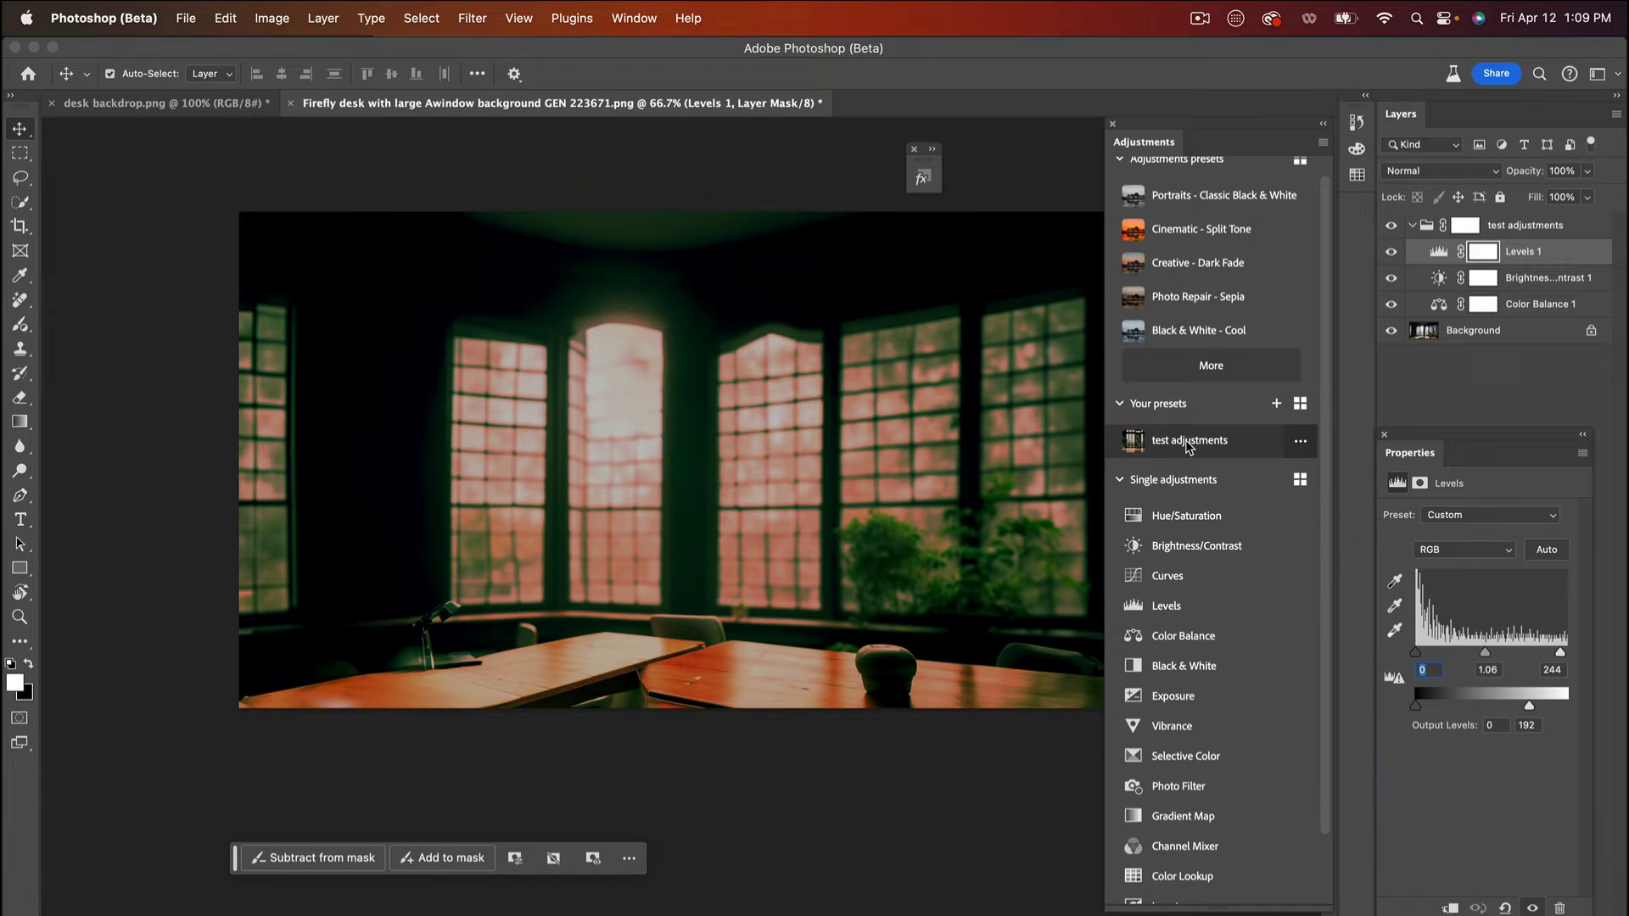
pyautogui.moveTo(1096, 703); pyautogui.dragTo(1494, 313)
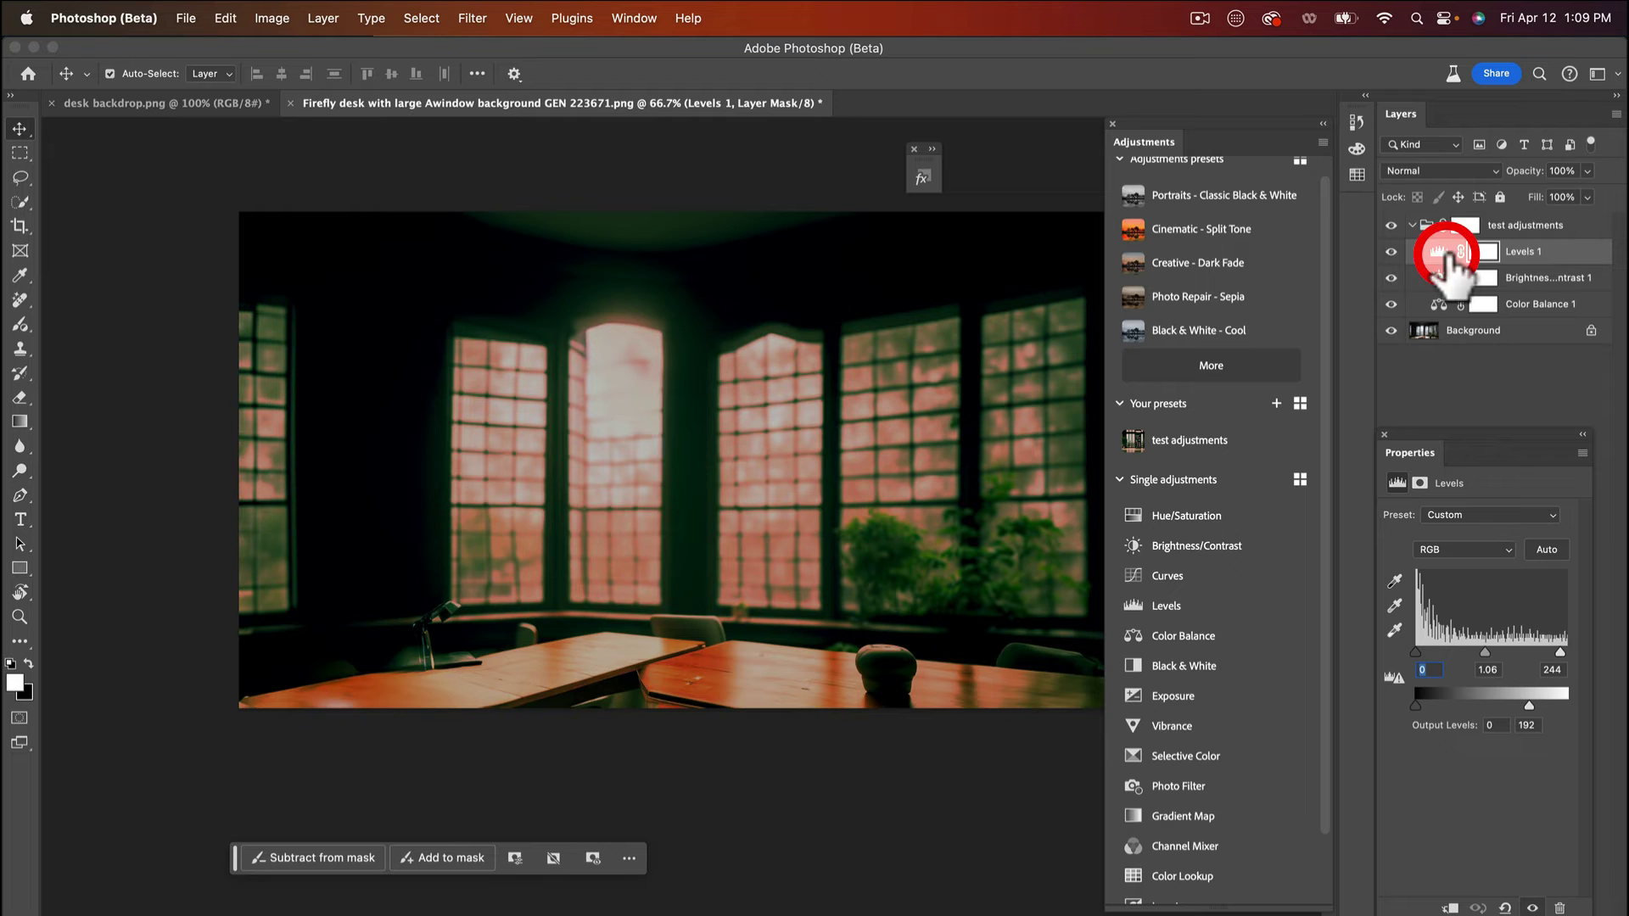
# Hide and show the Levels and Brightness/Contrast layers in the Firefly desk image to compare their effects
pyautogui.click(1391, 252)
pyautogui.click(1391, 252)
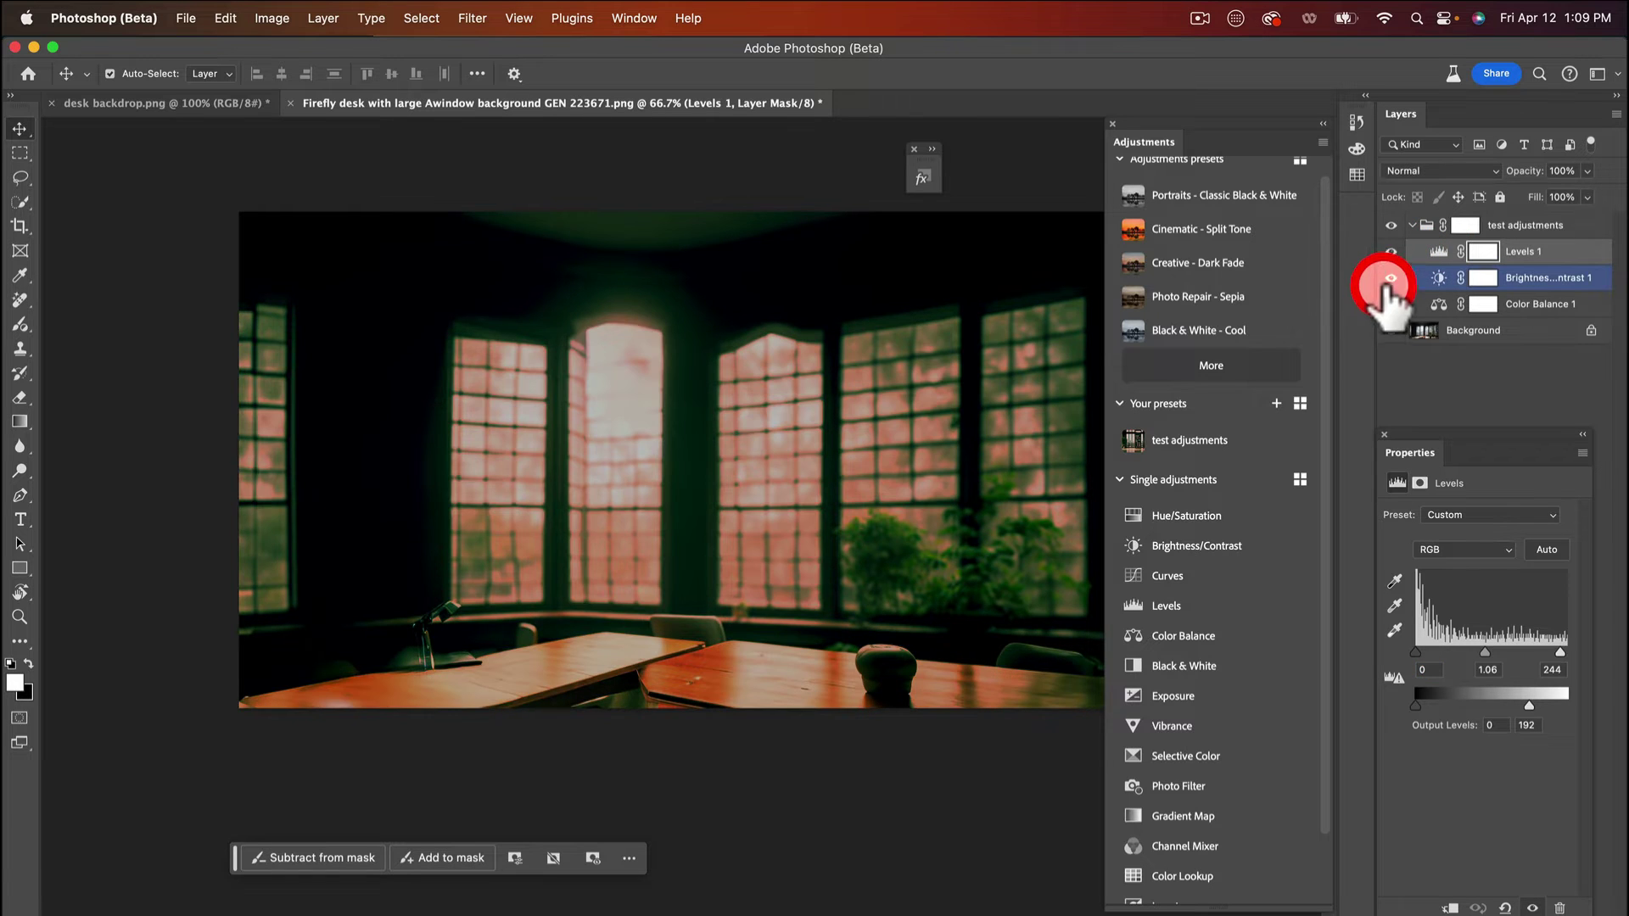
pyautogui.click(1392, 278)
pyautogui.click(1391, 278)
pyautogui.click(1394, 280)
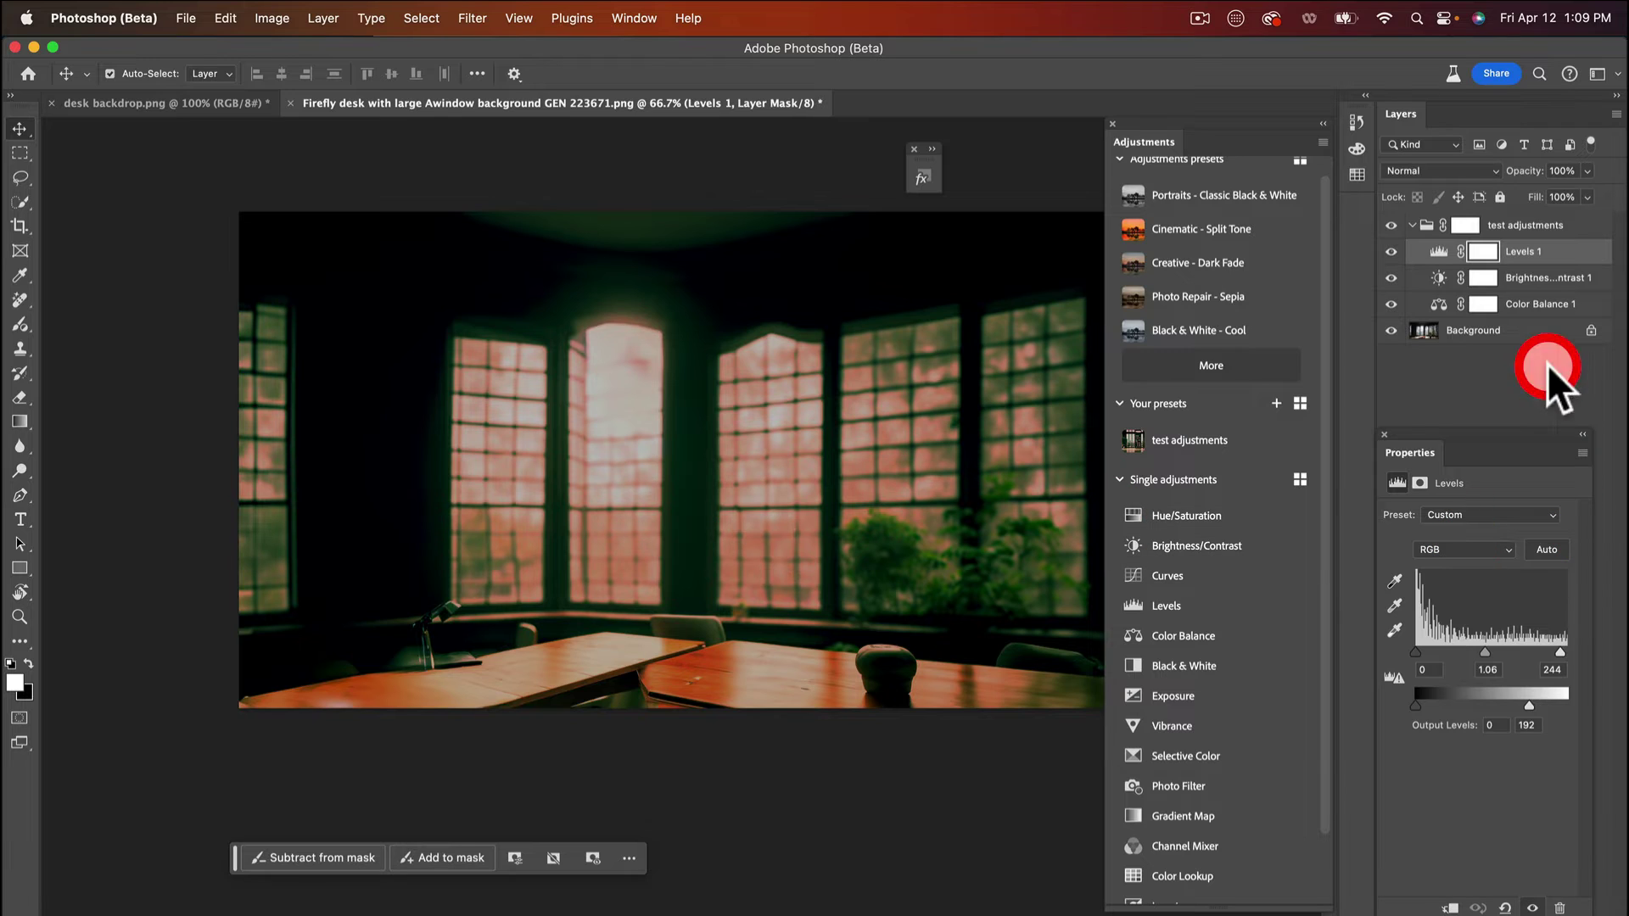
# Delete the "test adjustments" group from the Firefly desk image and reapply the custom preset
pyautogui.click(1530, 227)
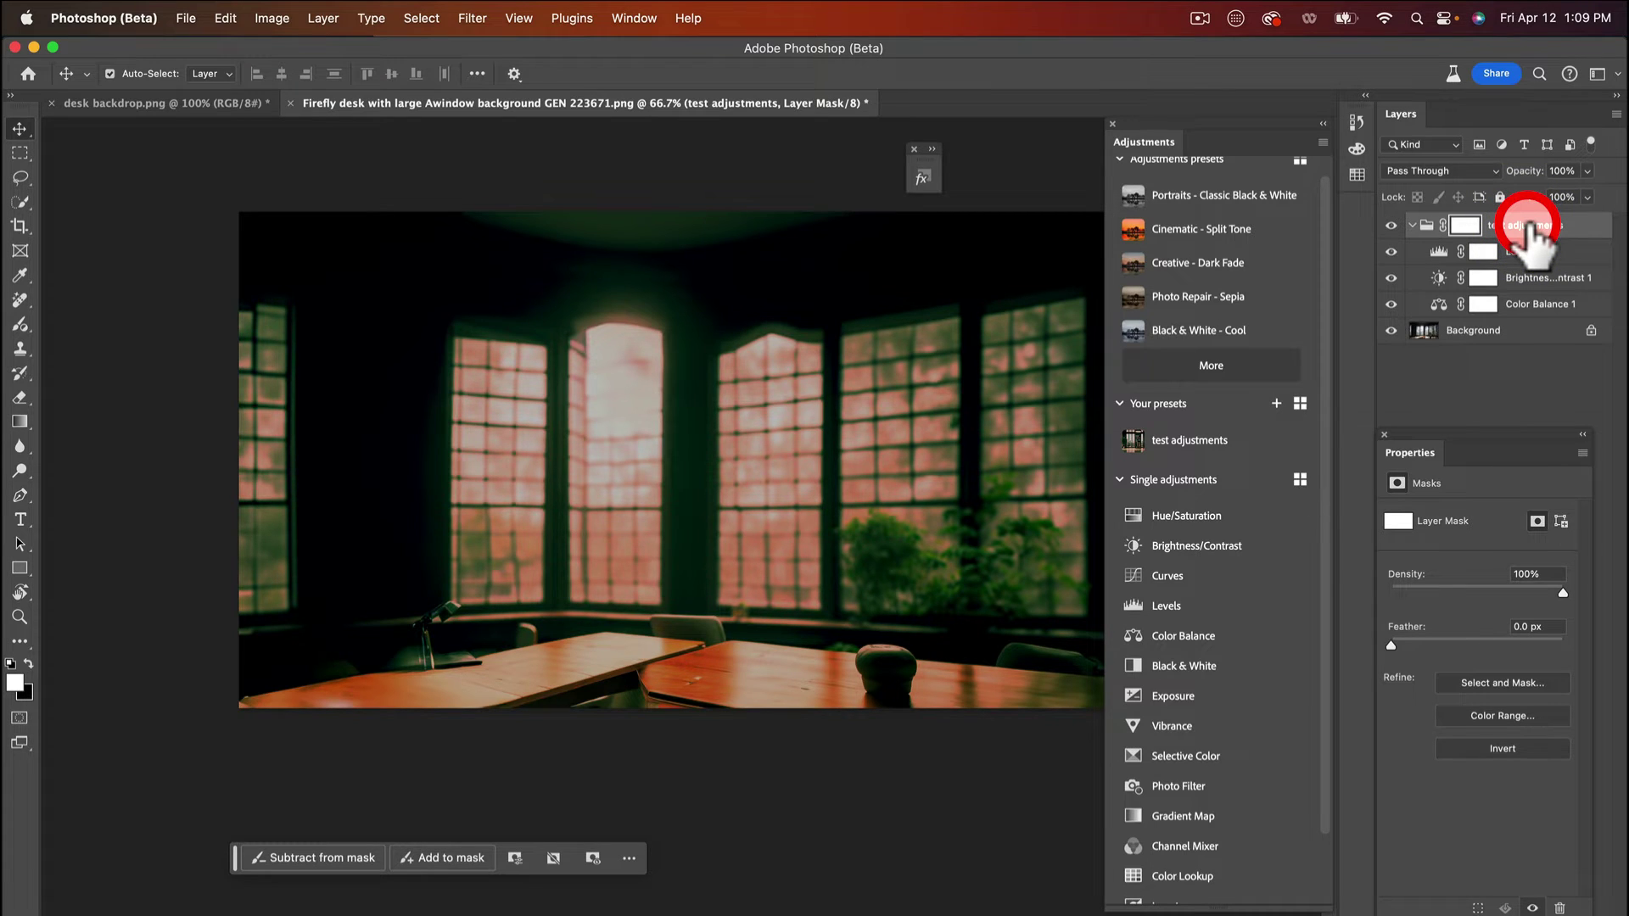
pyautogui.moveTo(1530, 227); pyautogui.dragTo(1560, 910)
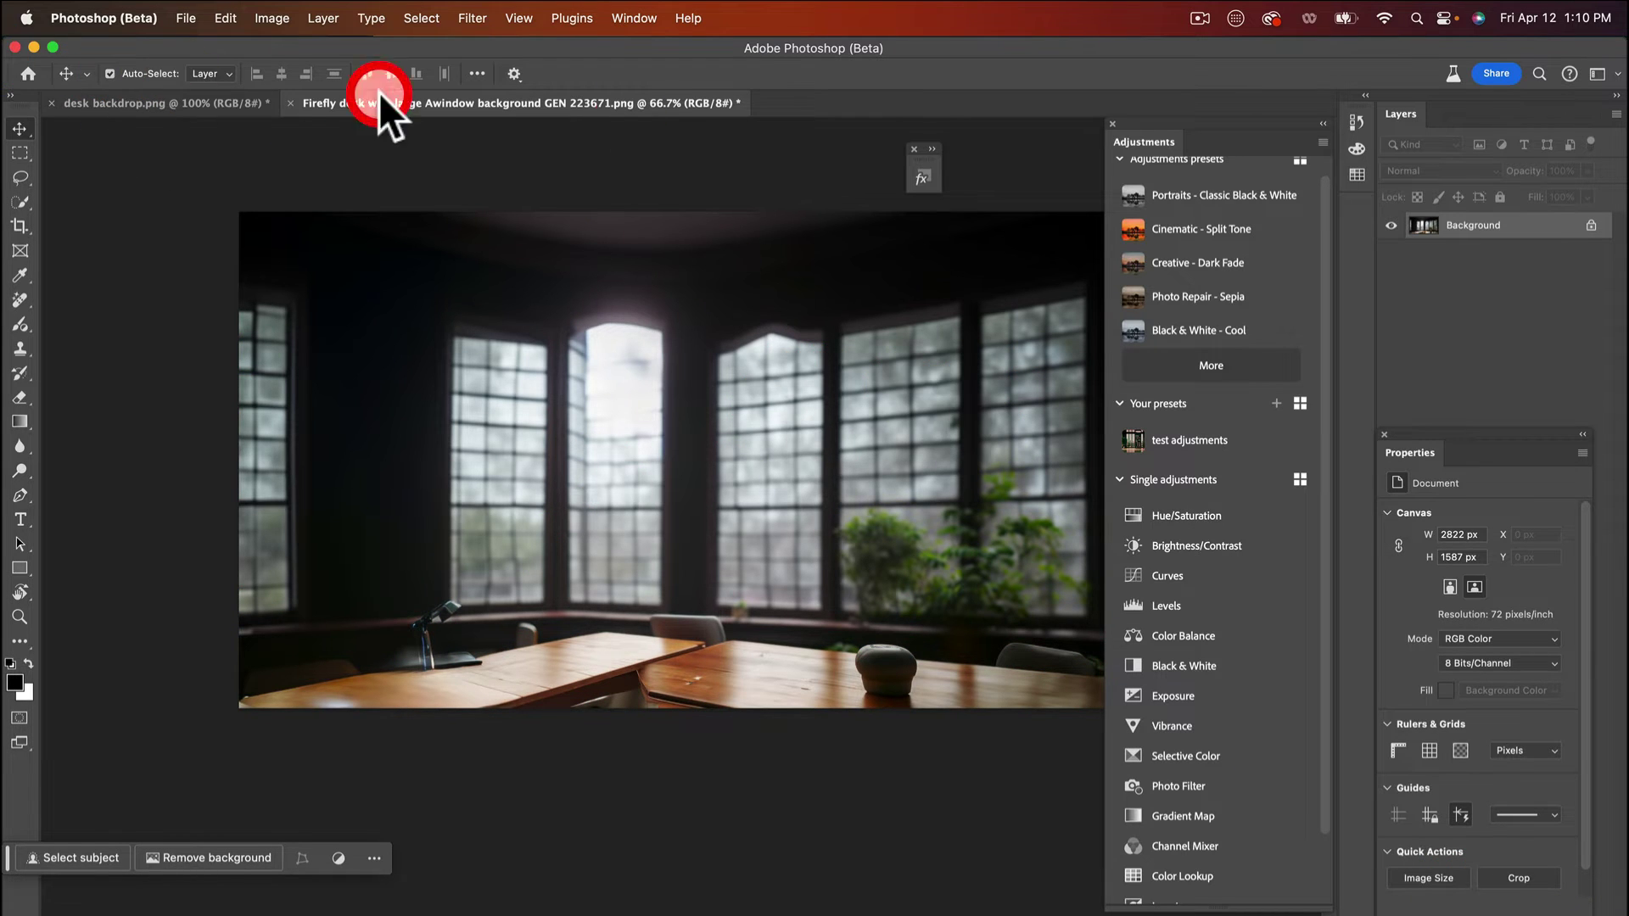
pyautogui.click(1198, 438)
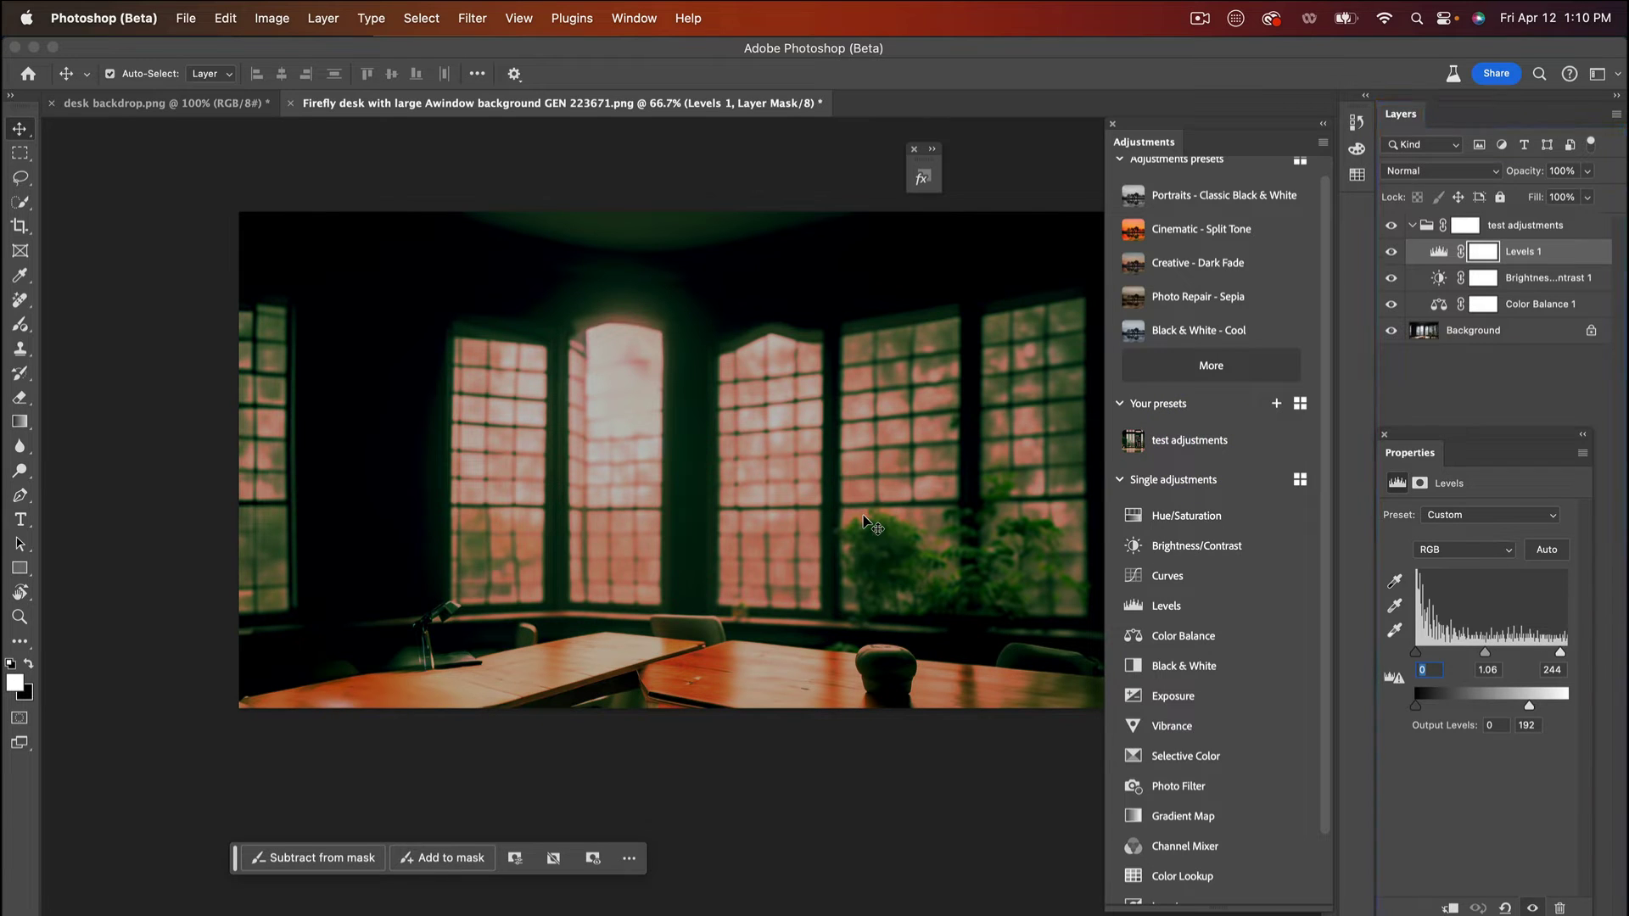
pyautogui.click(858, 514)
# Return to the desk backdrop image and export the custom preset "test adjustments" to the end card folder
pyautogui.moveTo(859, 513); pyautogui.dragTo(711, 508)
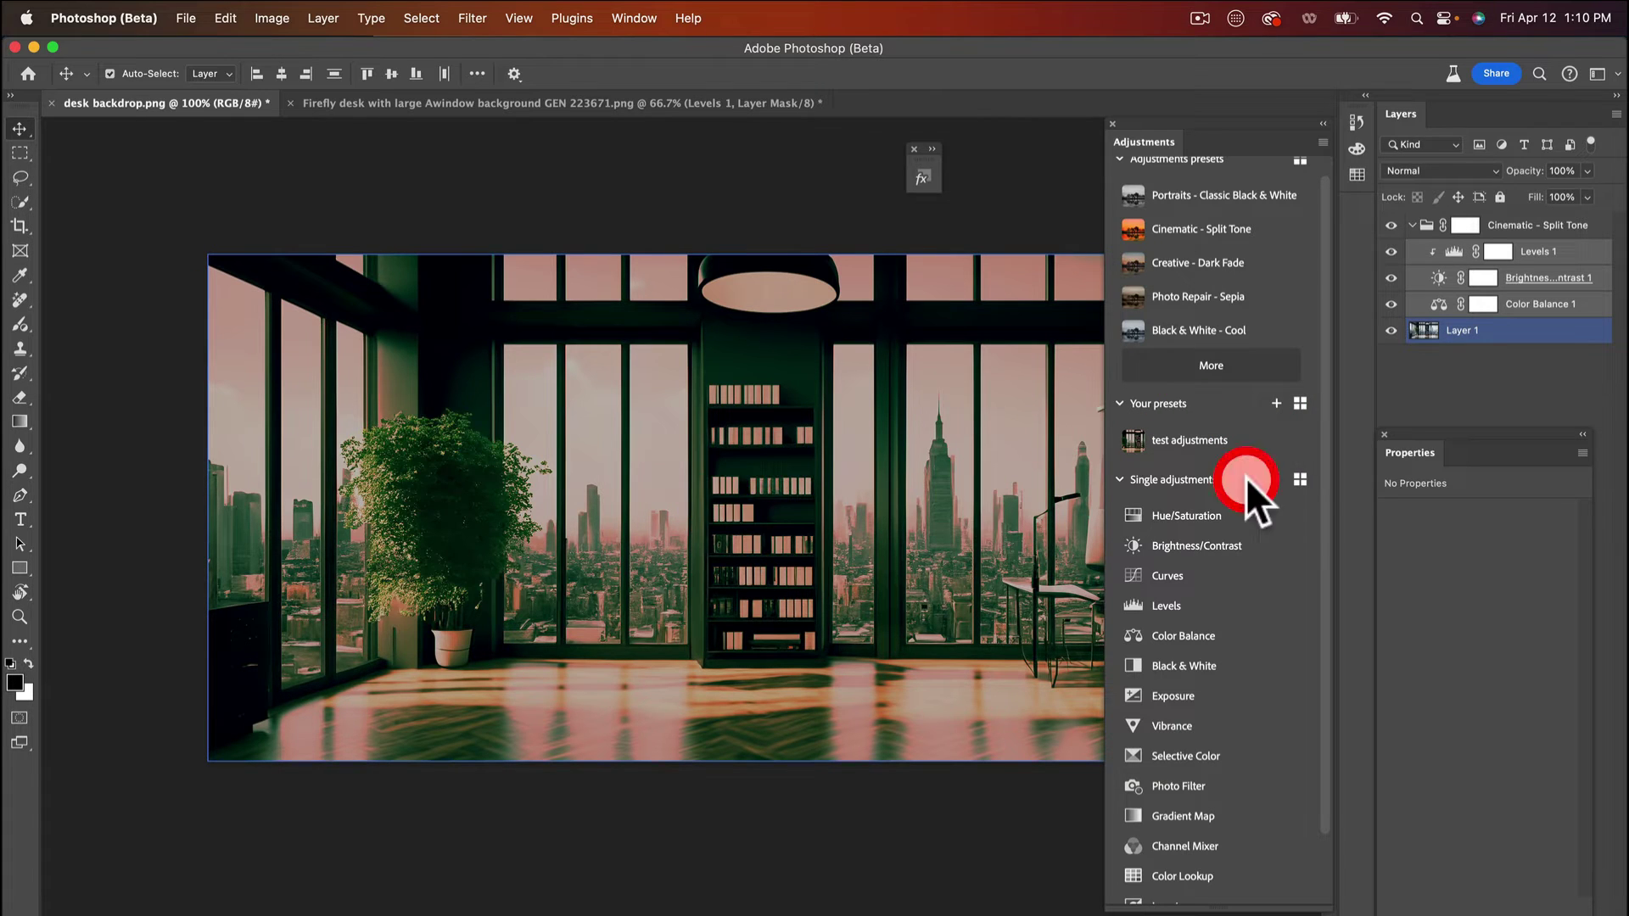
pyautogui.moveTo(1300, 439)
pyautogui.moveTo(1300, 438); pyautogui.dragTo(1300, 438)
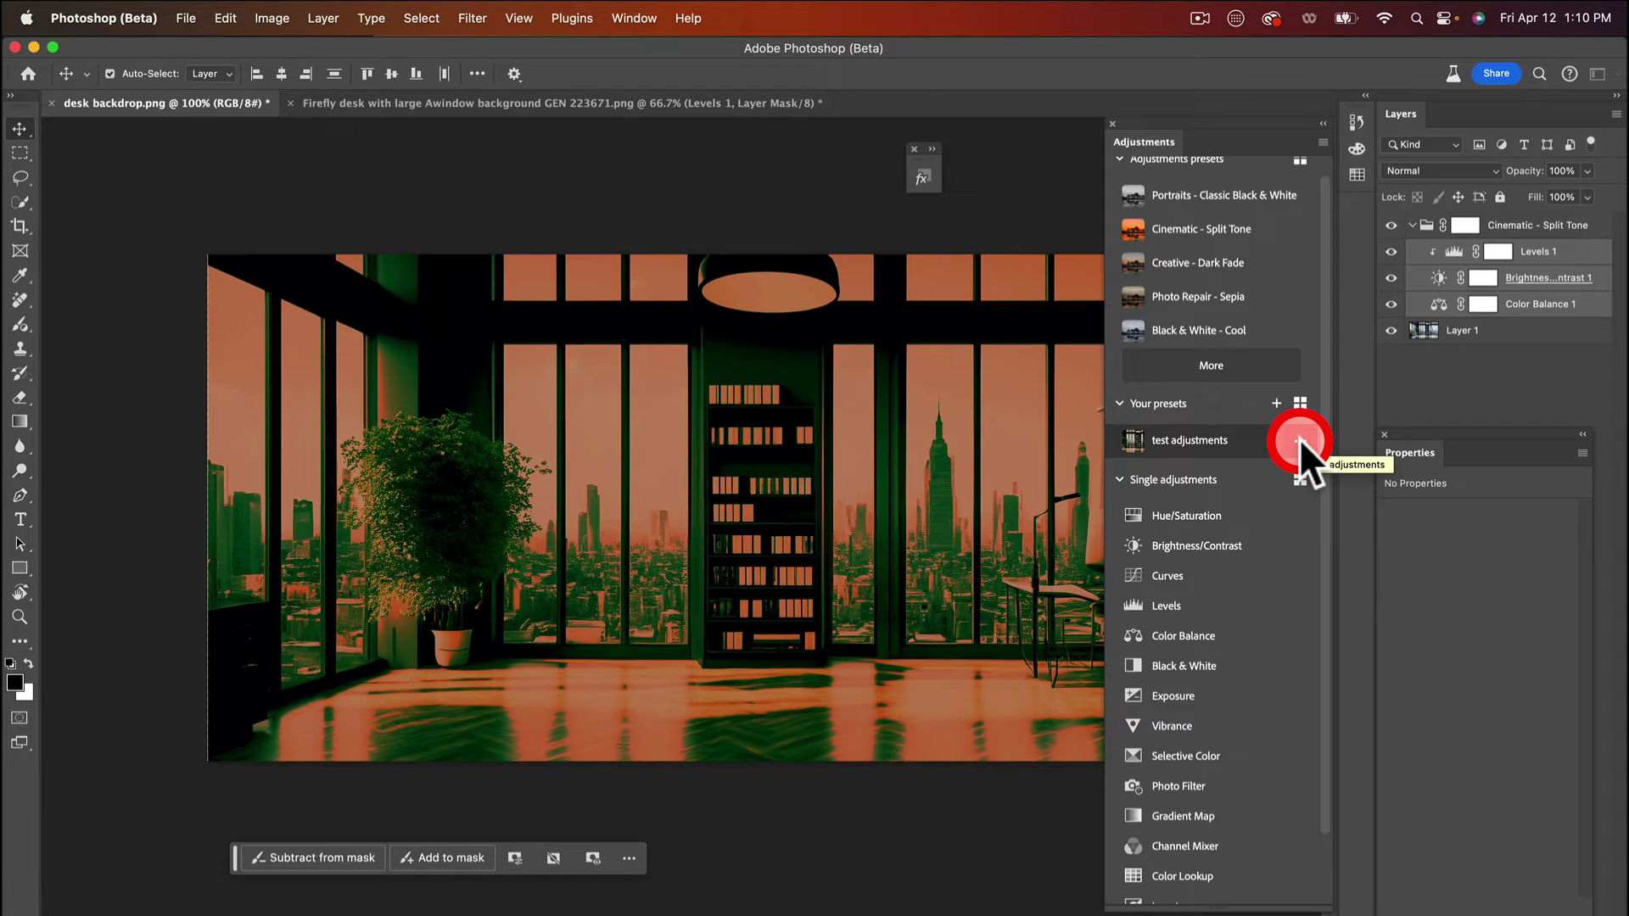
pyautogui.click(1300, 440)
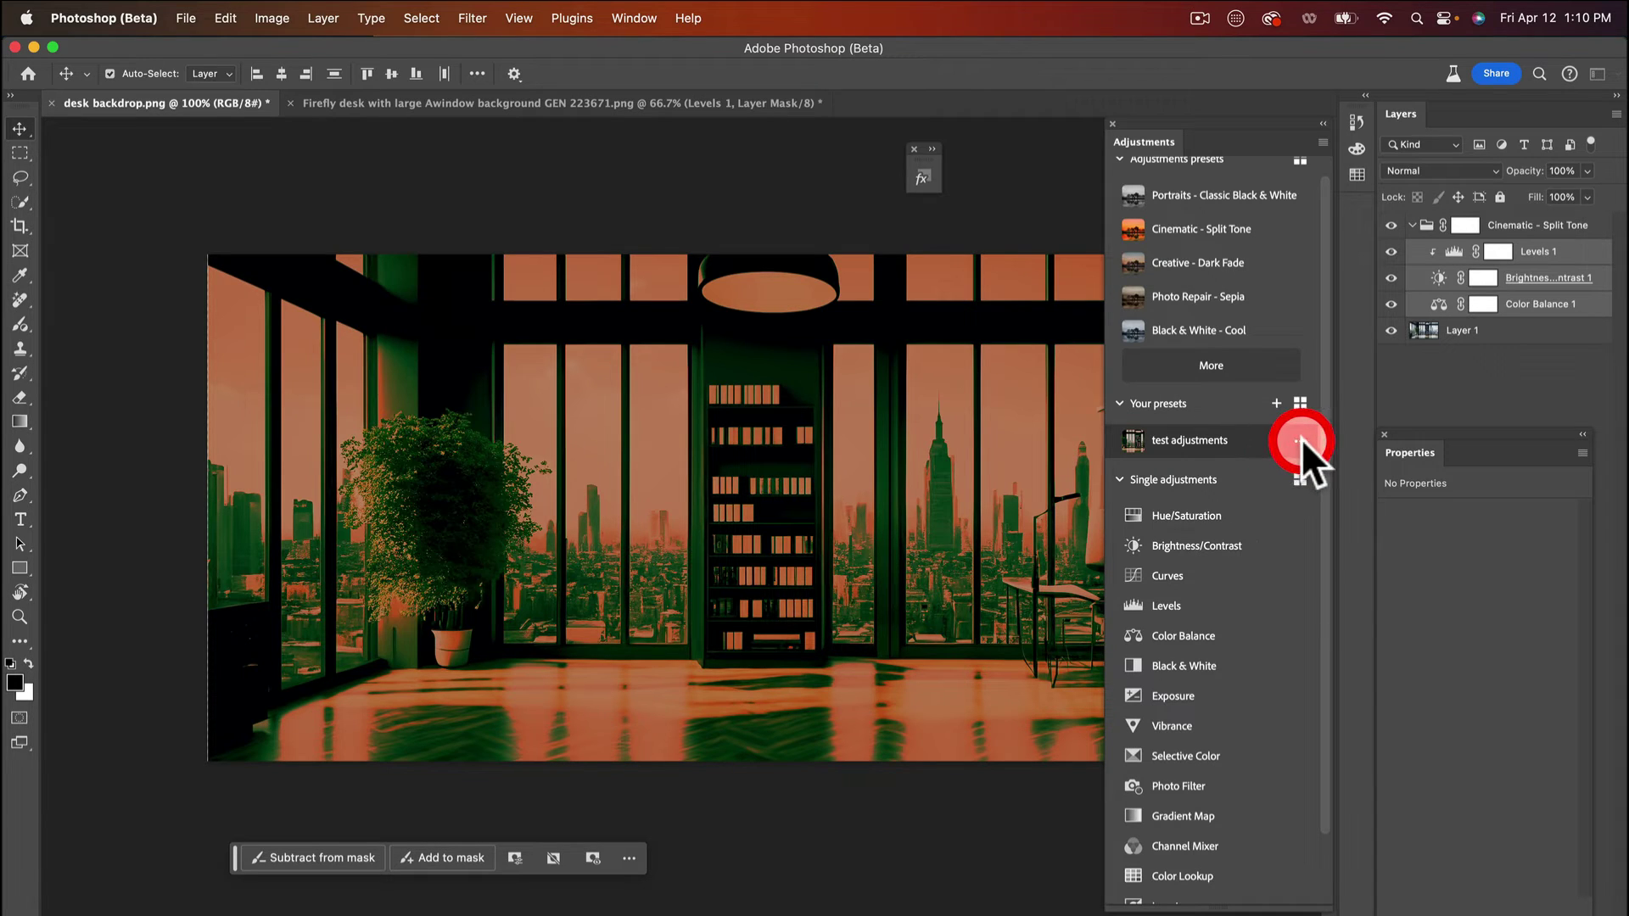
pyautogui.click(1302, 439)
pyautogui.moveTo(1302, 438); pyautogui.dragTo(1222, 547)
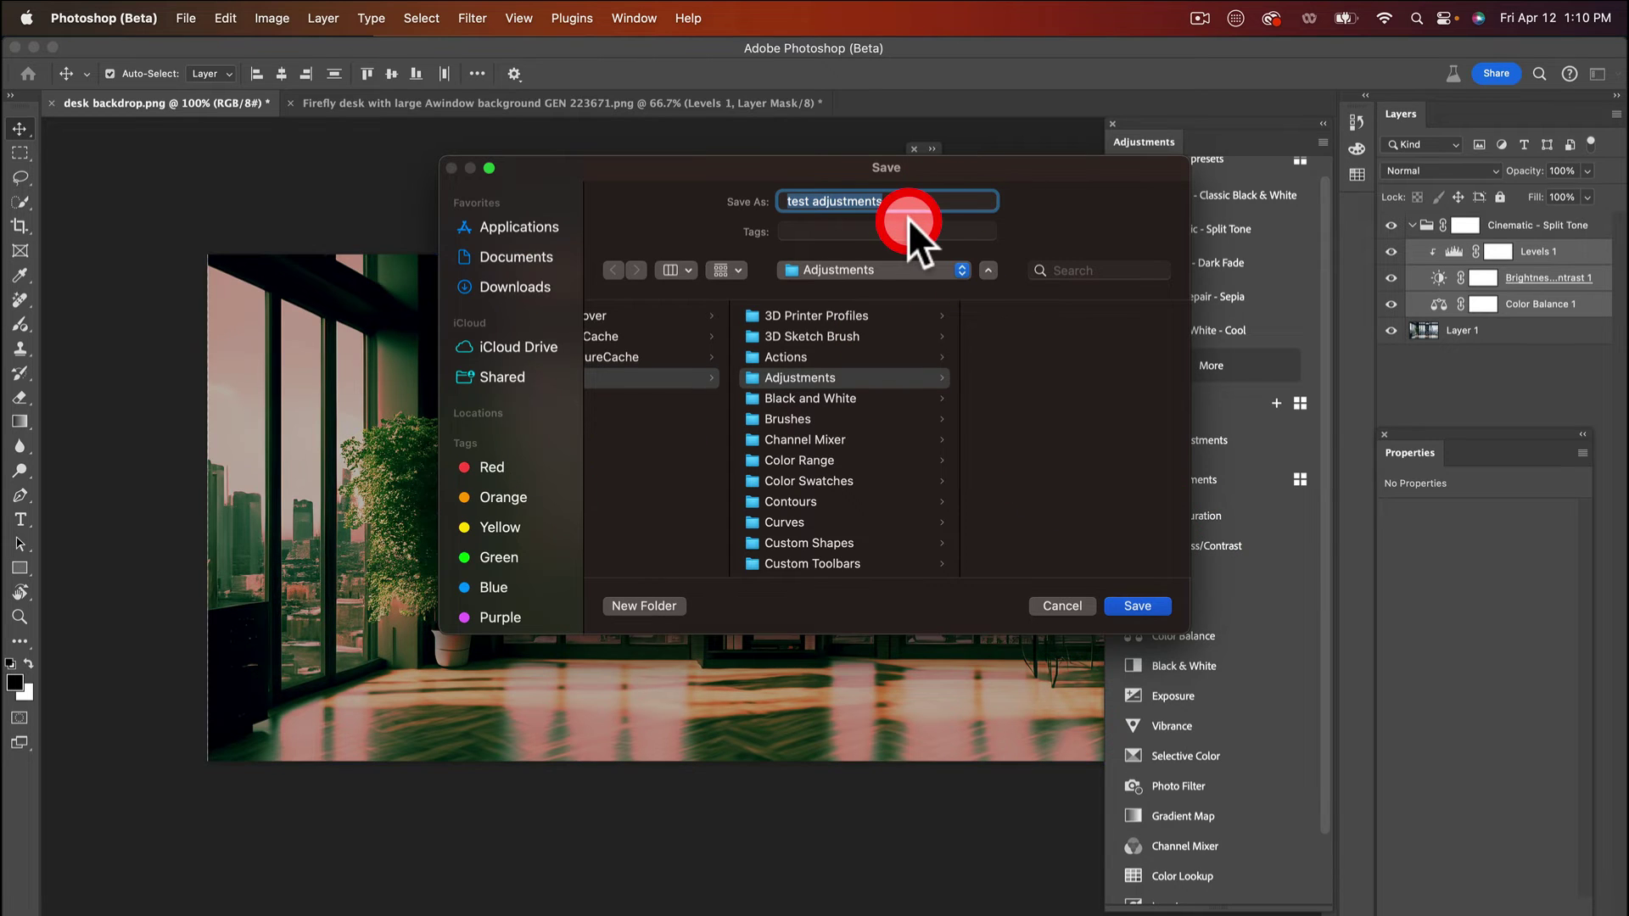
pyautogui.click(960, 266)
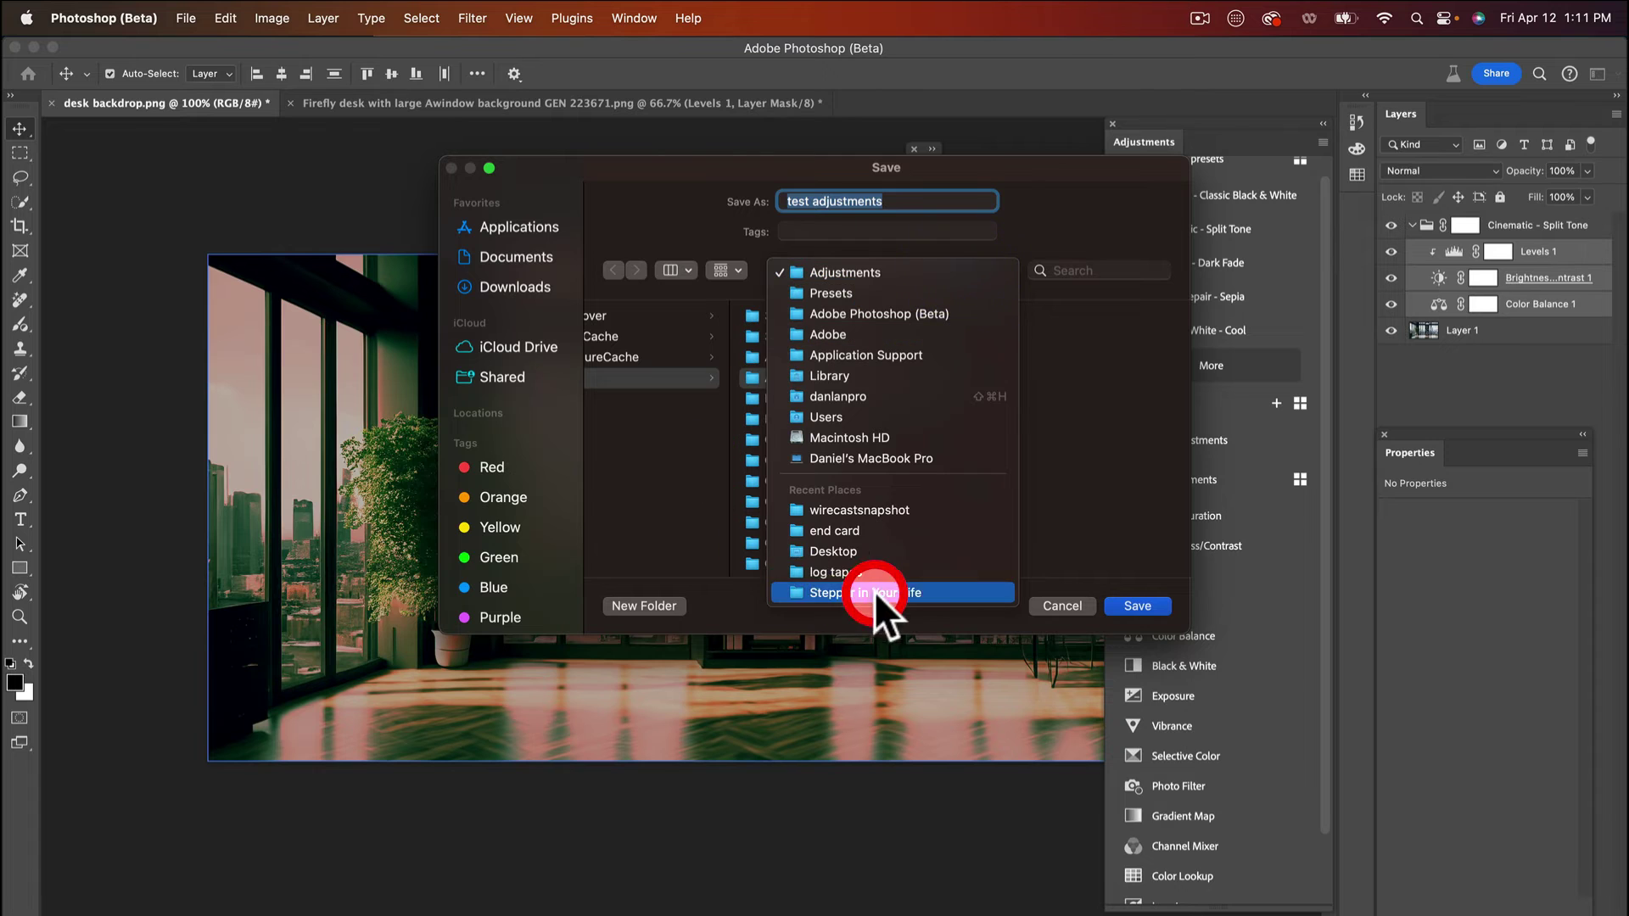
pyautogui.click(847, 529)
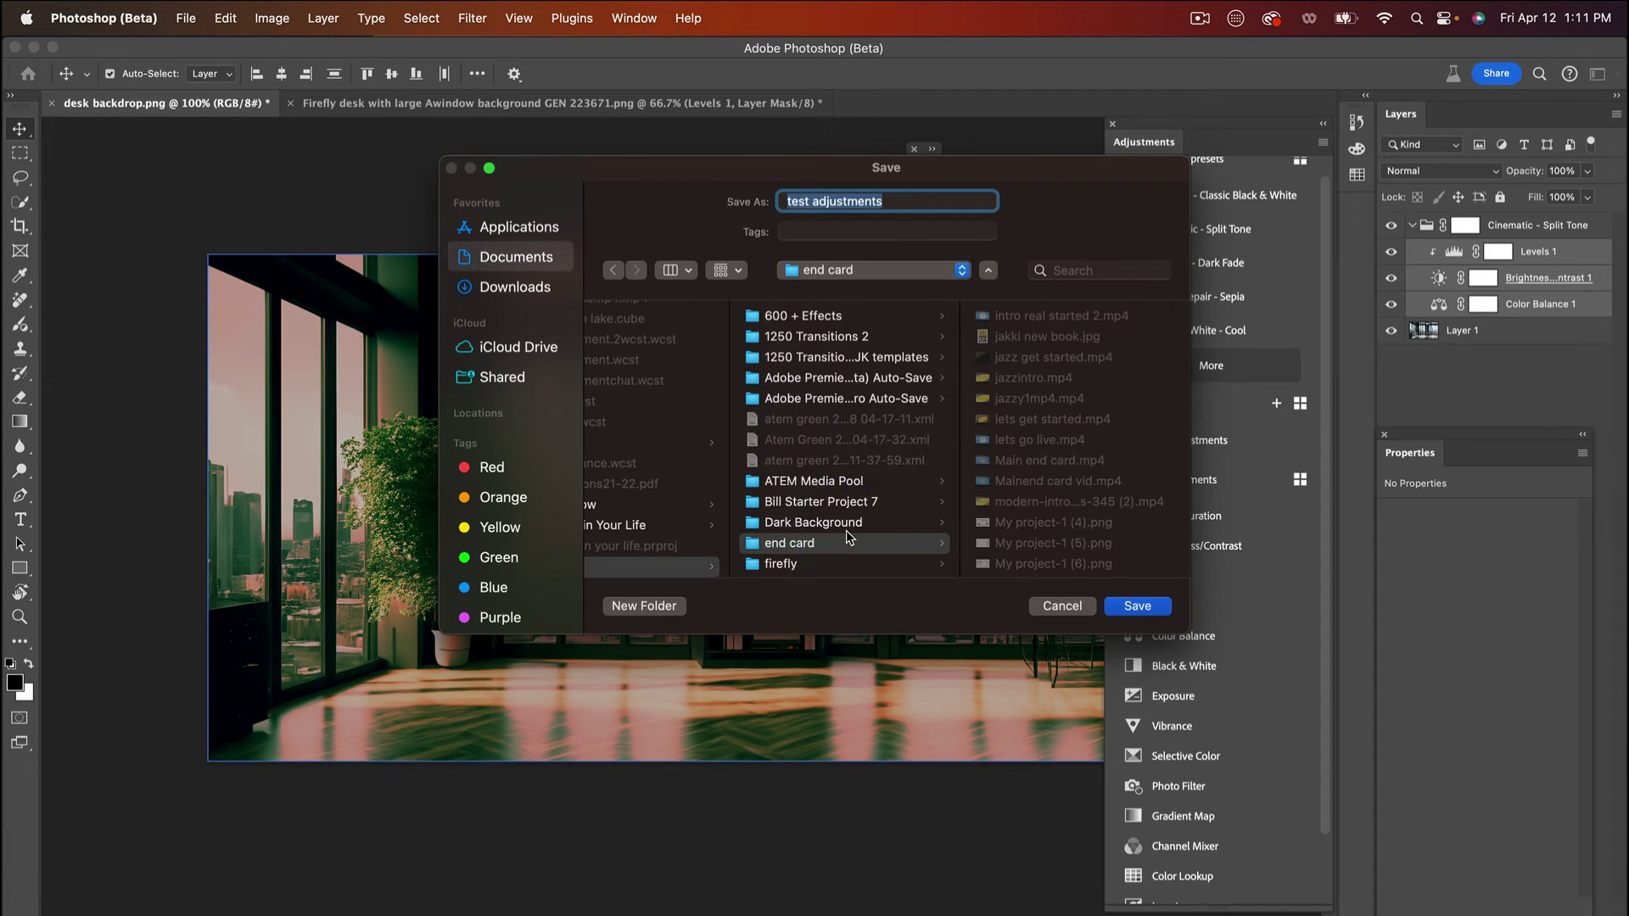
pyautogui.click(678, 309)
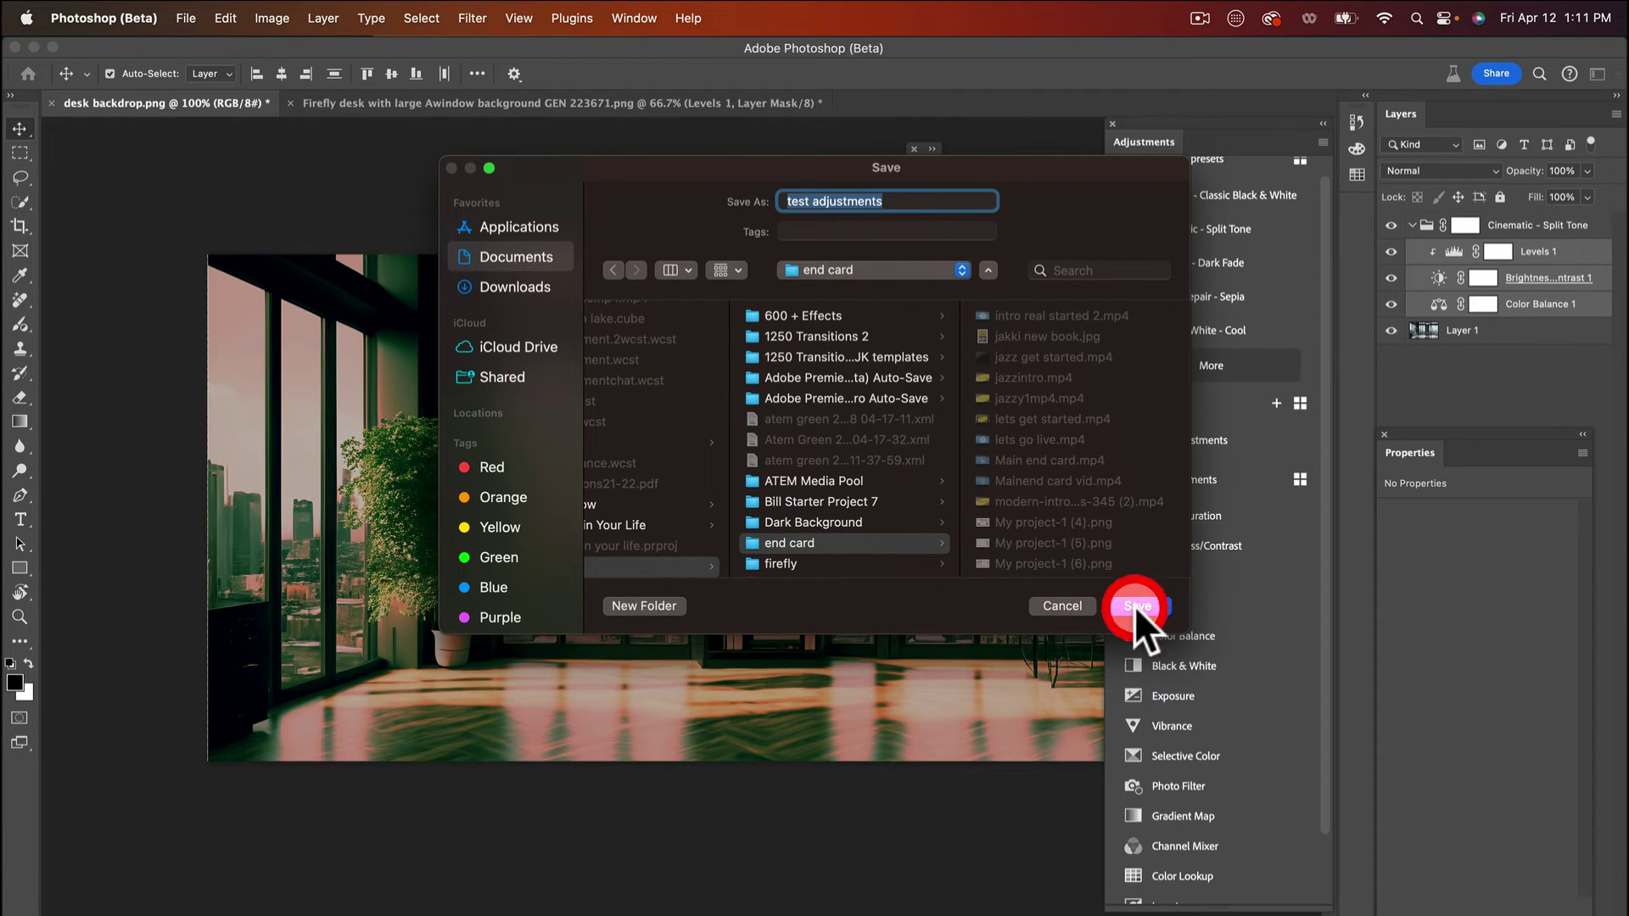
pyautogui.click(1158, 604)
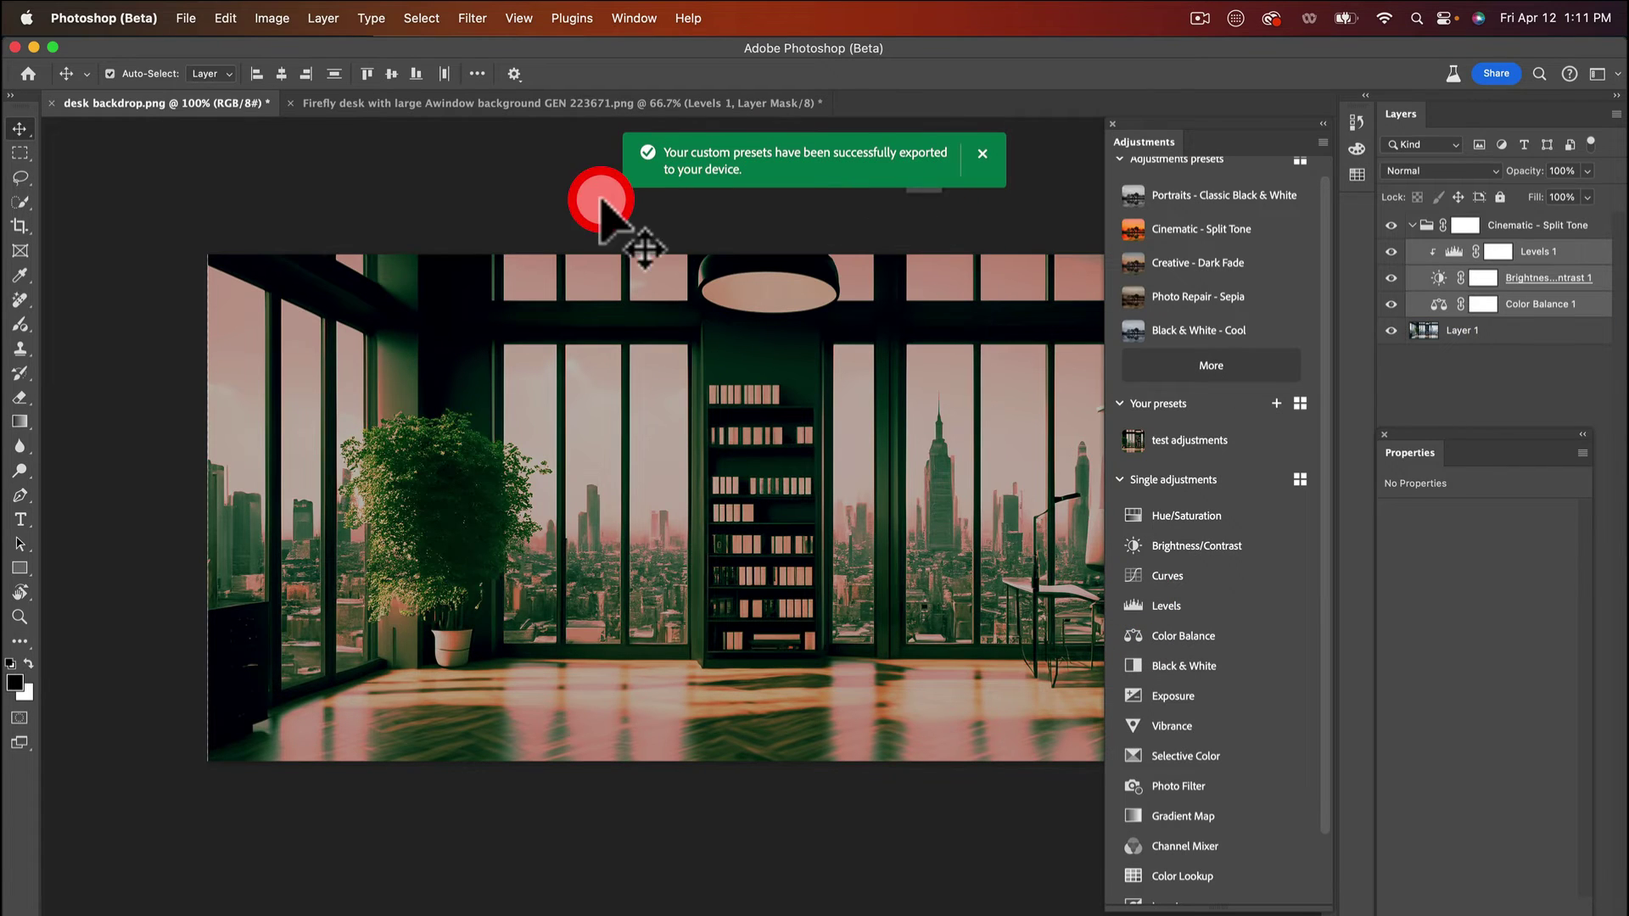
pyautogui.click(953, 282)
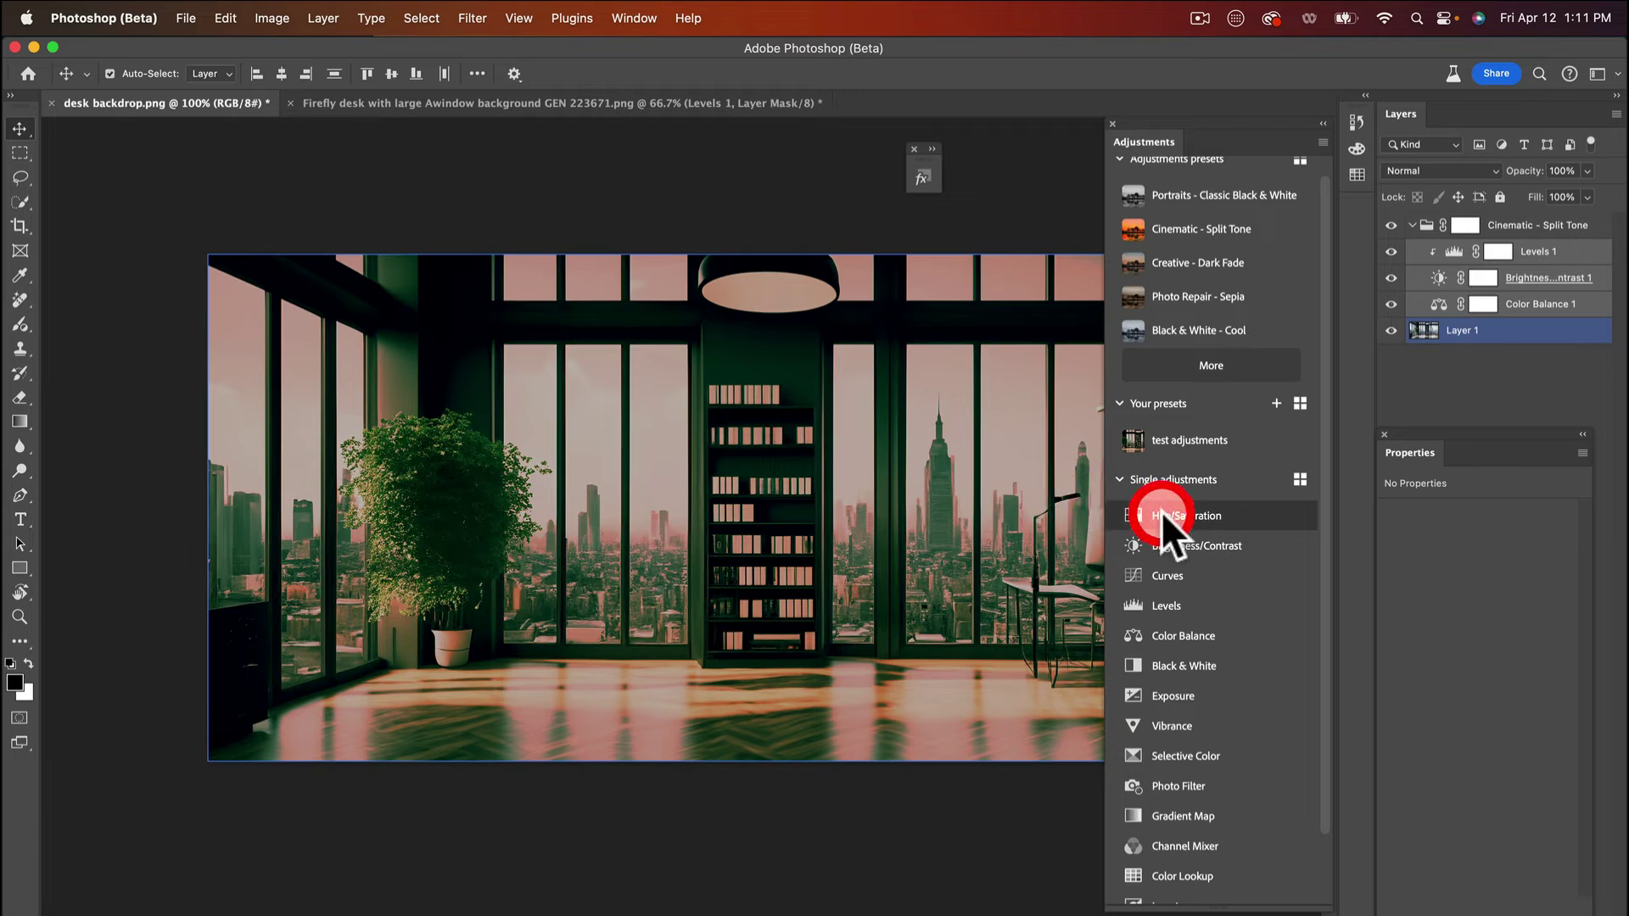
pyautogui.moveTo(1018, 312); pyautogui.dragTo(1078, 242)
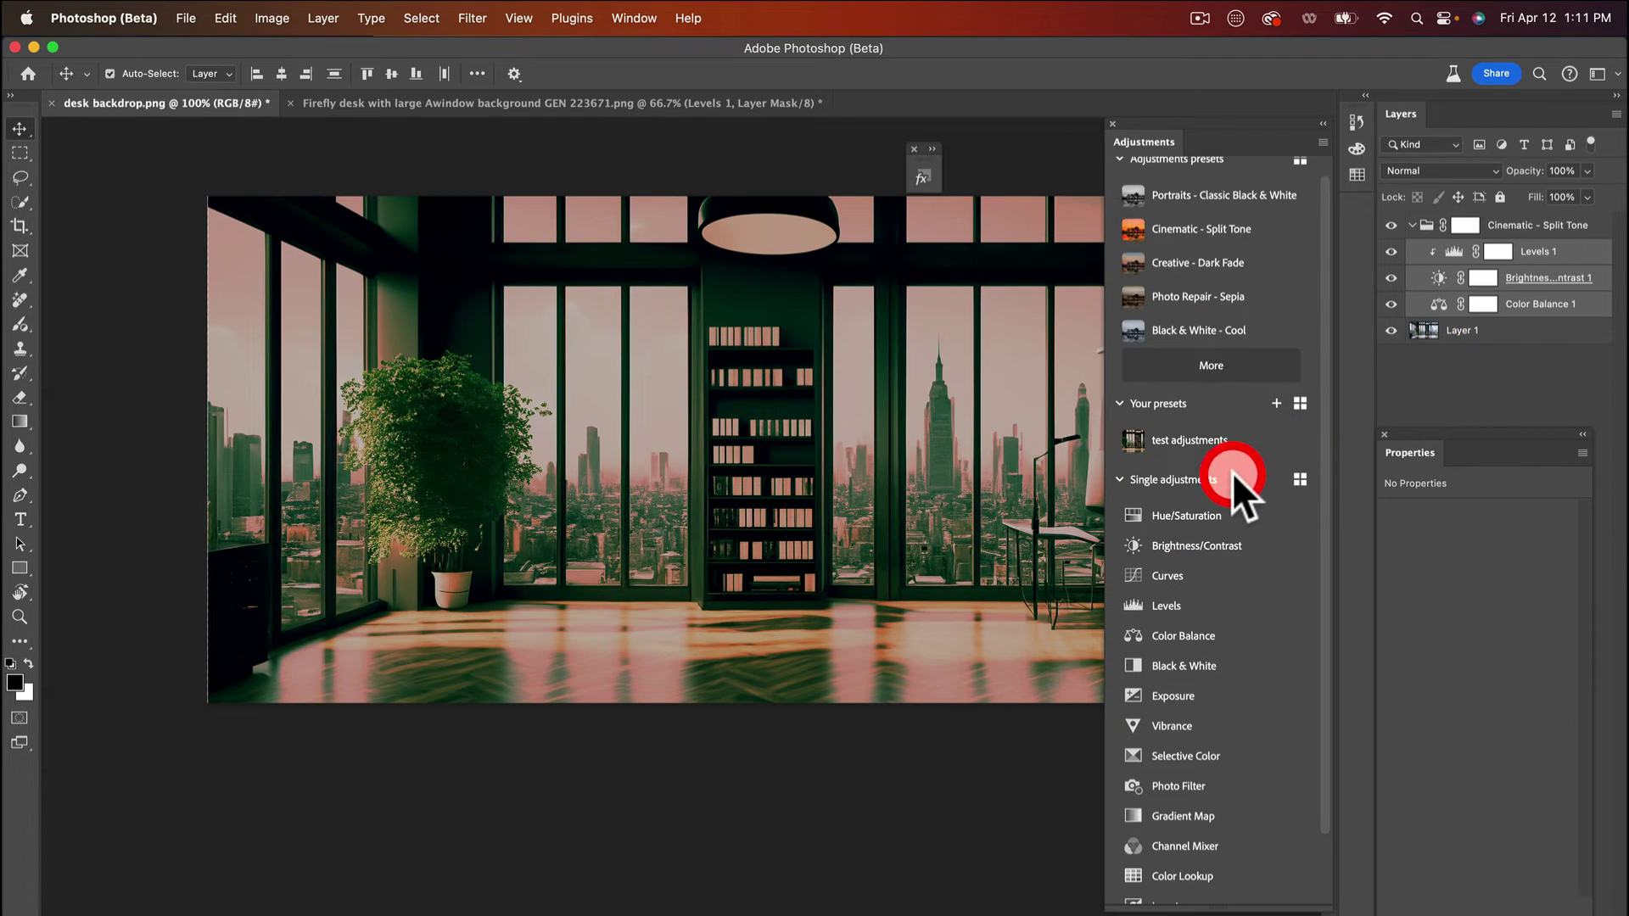
pyautogui.click(818, 393)
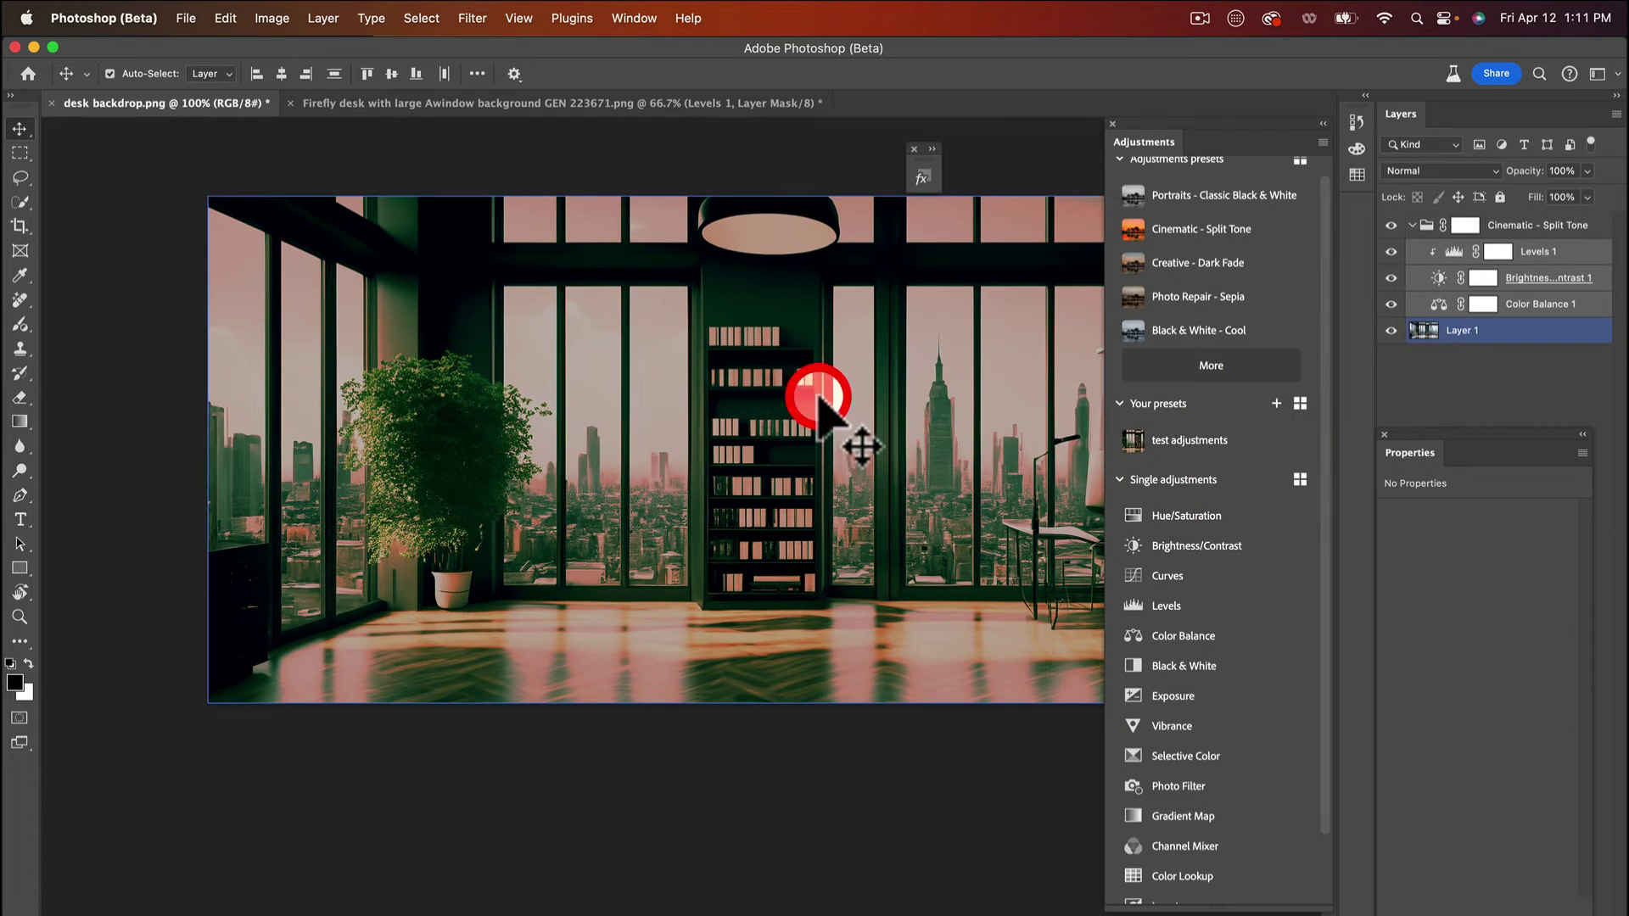
# Delete the custom preset "test adjustments" and remove the Cinematic - Split Tone group from the desk backdrop image
pyautogui.click(1300, 440)
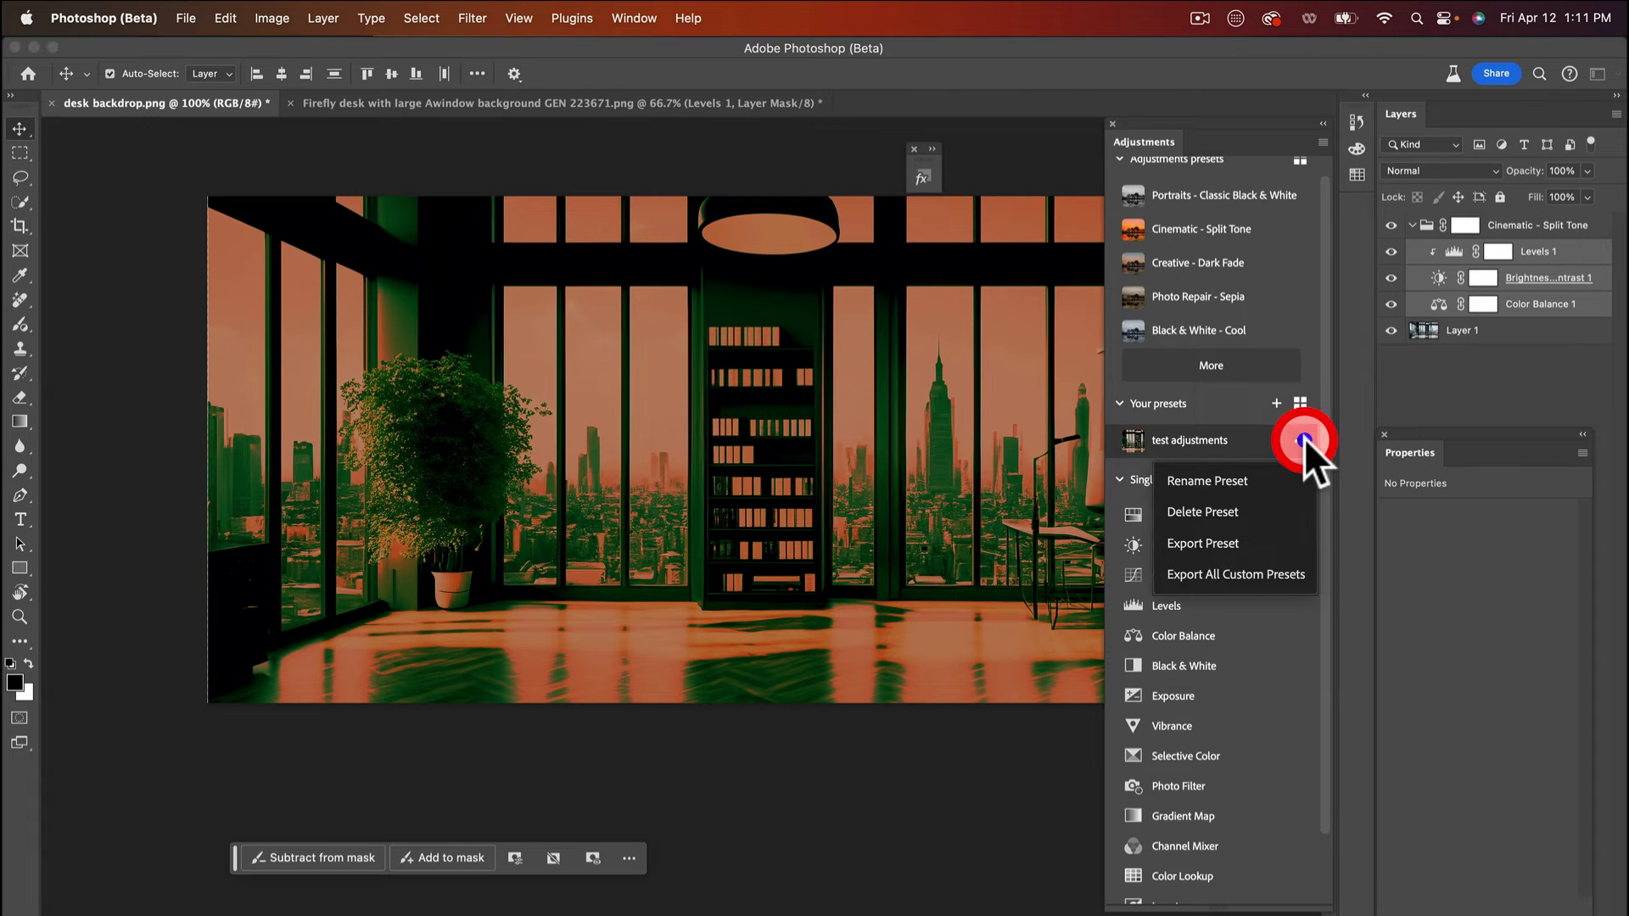
pyautogui.click(1215, 511)
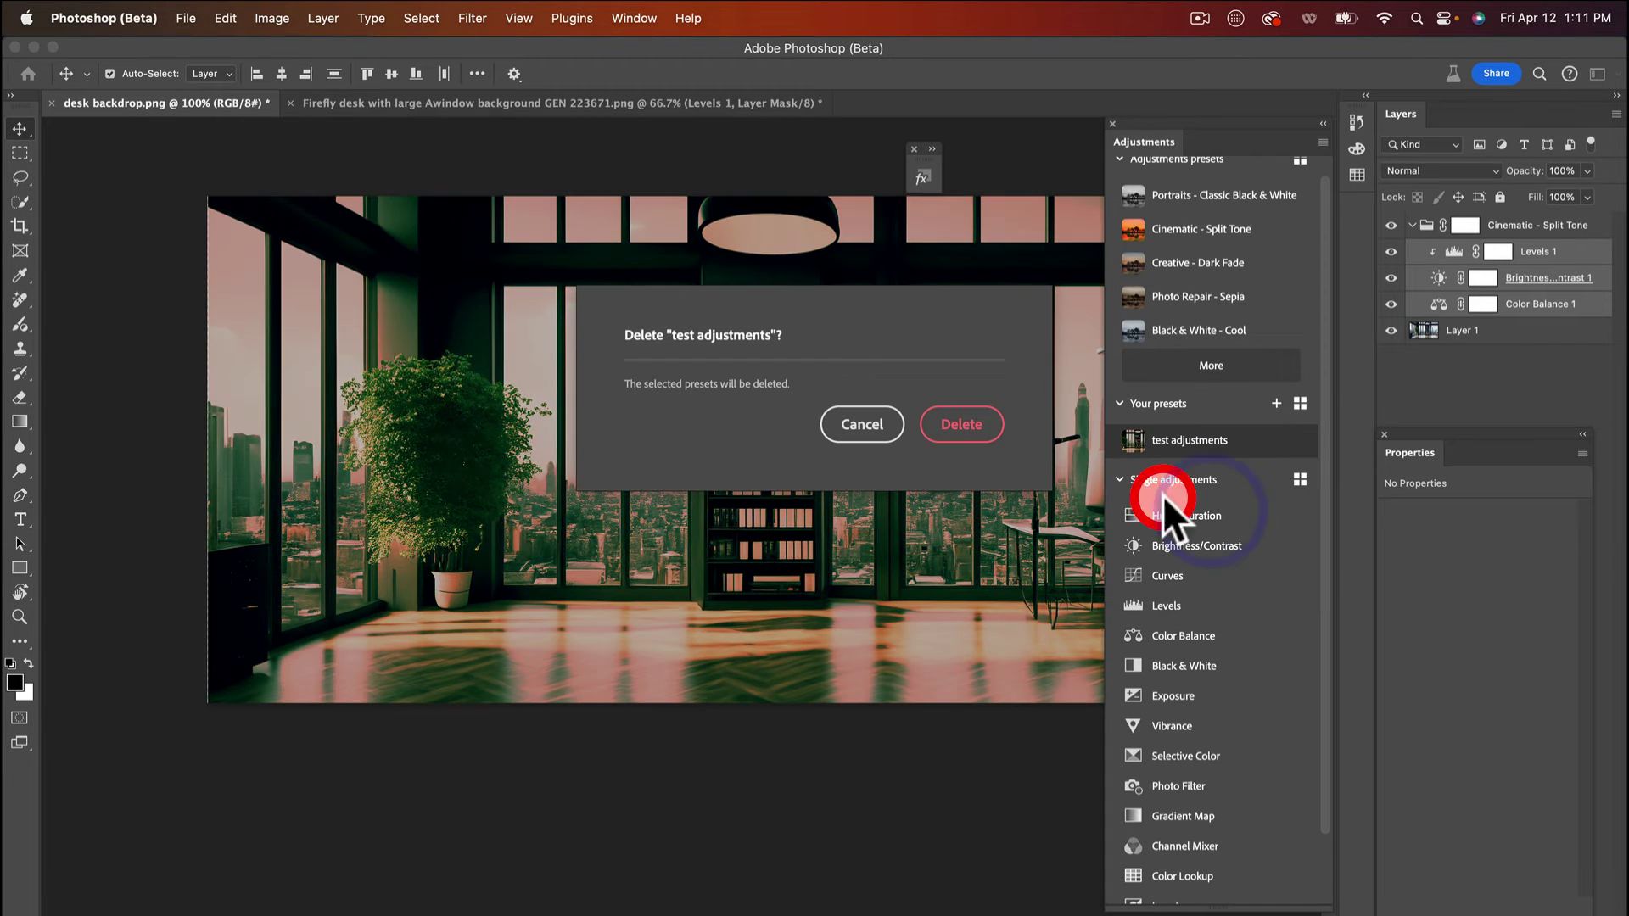
pyautogui.click(976, 424)
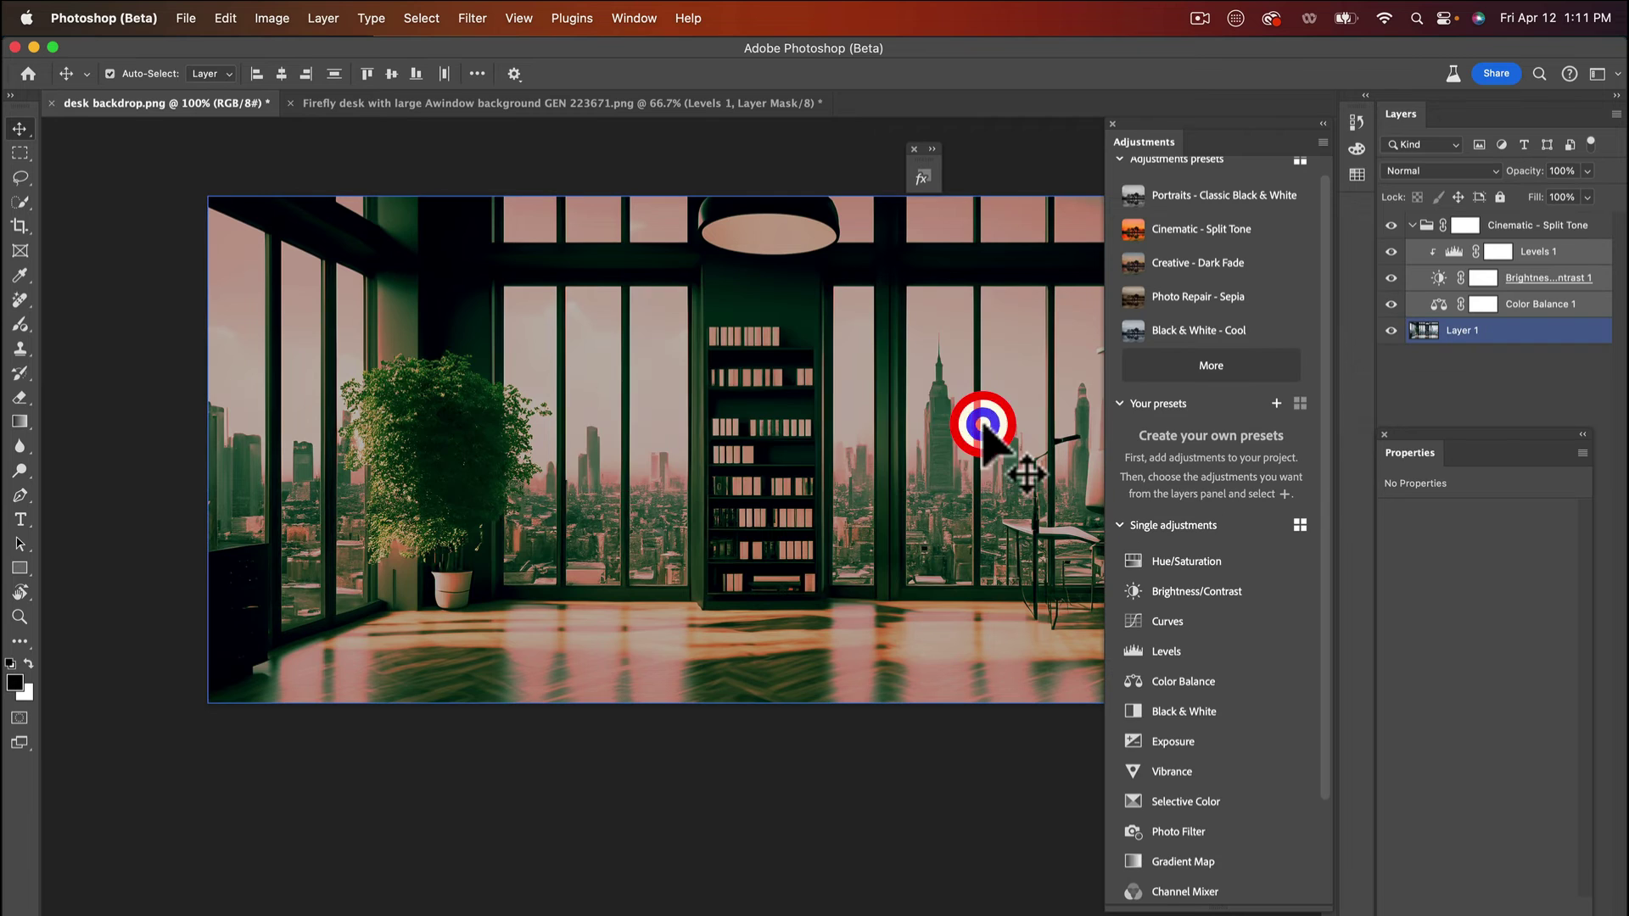
pyautogui.moveTo(1519, 226); pyautogui.dragTo(1595, 915)
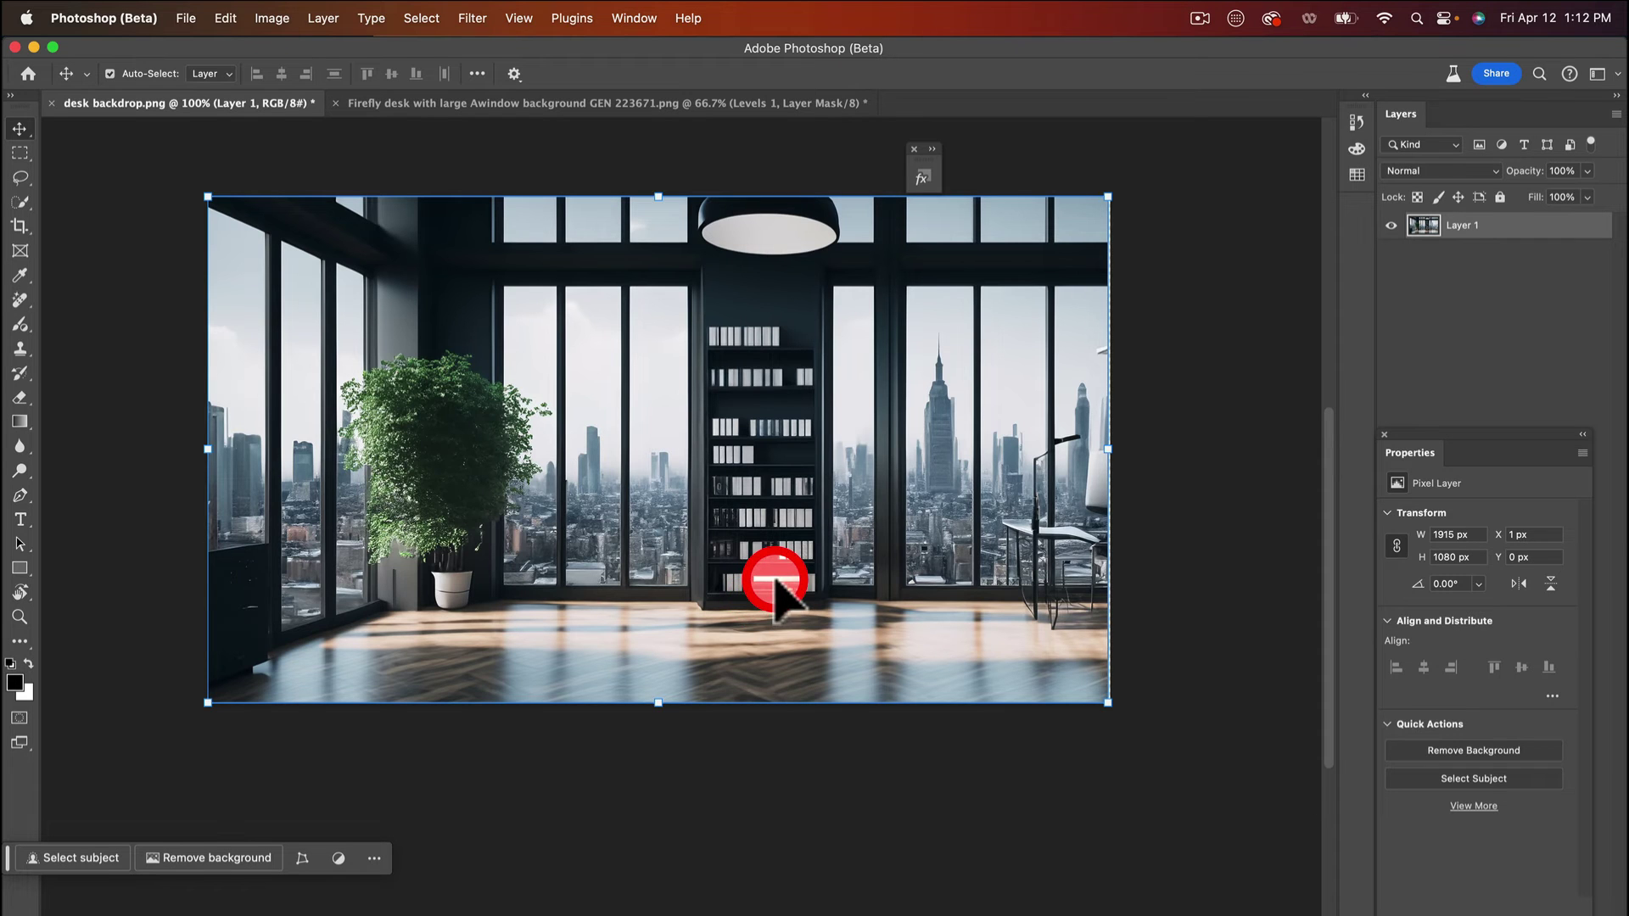
pyautogui.scroll(-2, 819, 577)
pyautogui.scroll(-3, 844, 377)
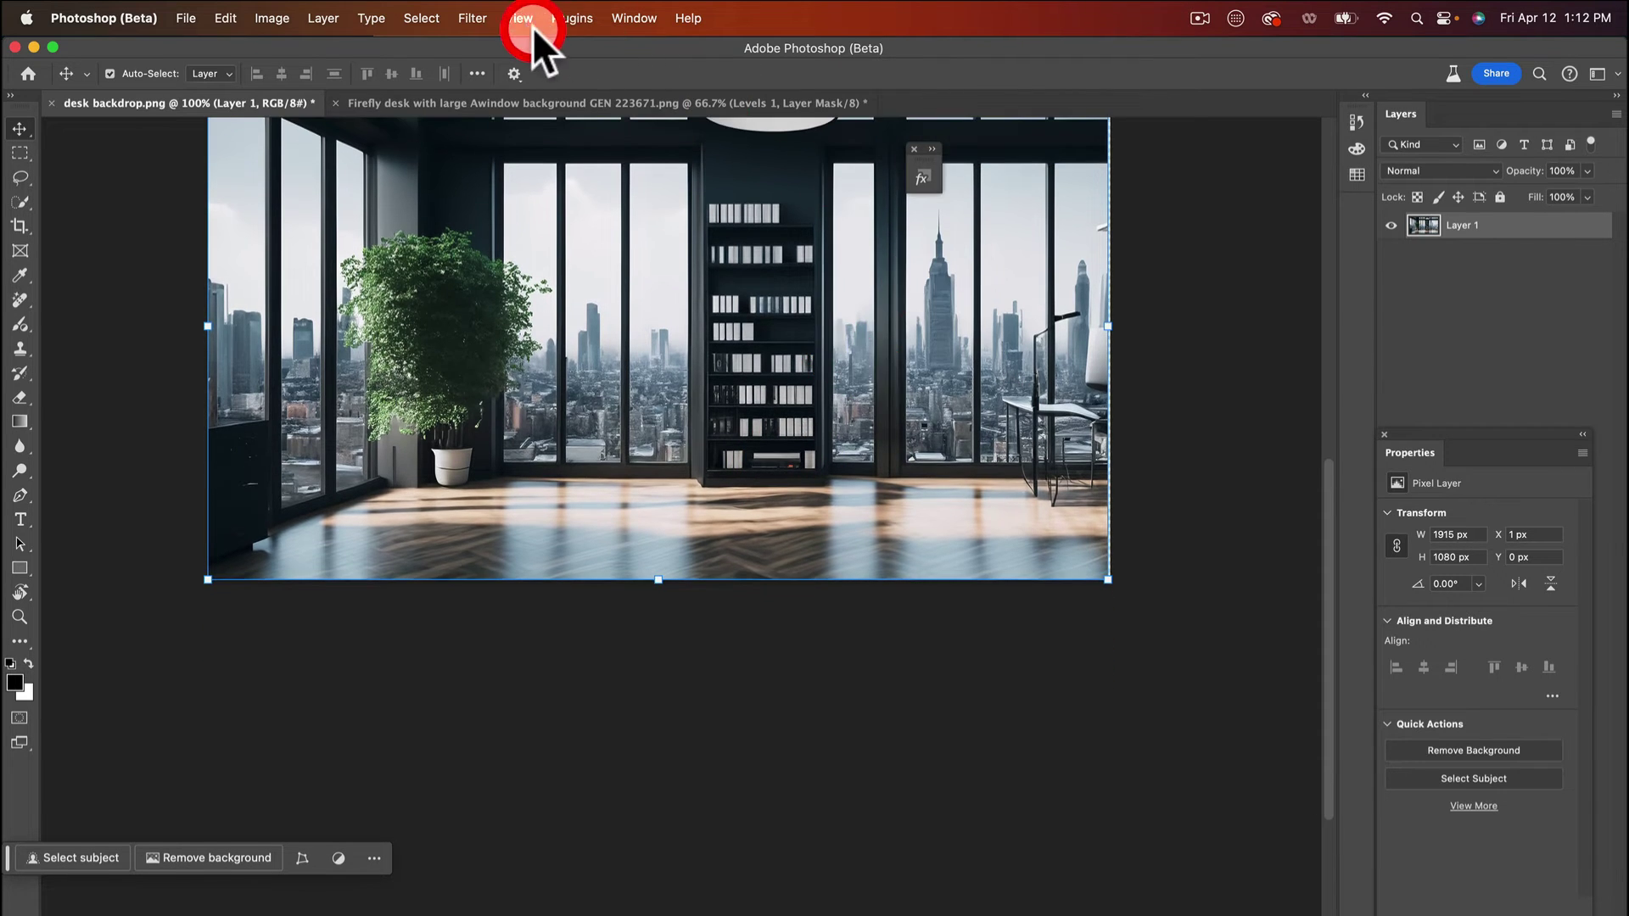
pyautogui.scroll(10, 649, 255)
pyautogui.scroll(-7, 649, 255)
pyautogui.click(667, 253)
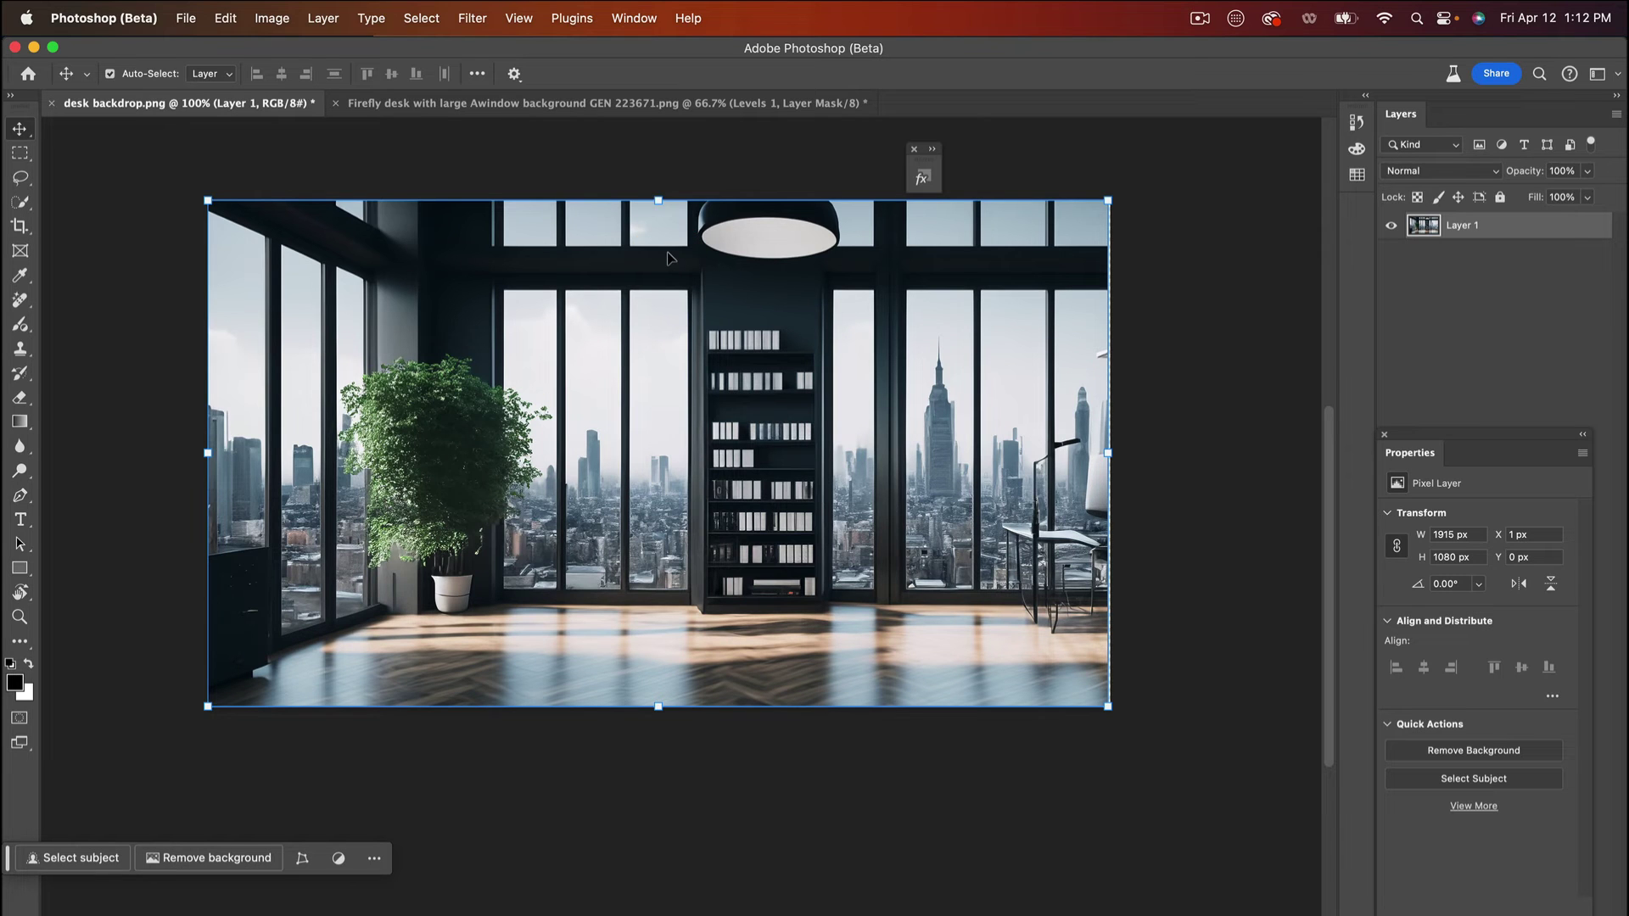
# Reopen the Adjustments presets and import the custom preset file "test adjustments.psap" from the end card folder
pyautogui.click(633, 17)
pyautogui.click(638, 108)
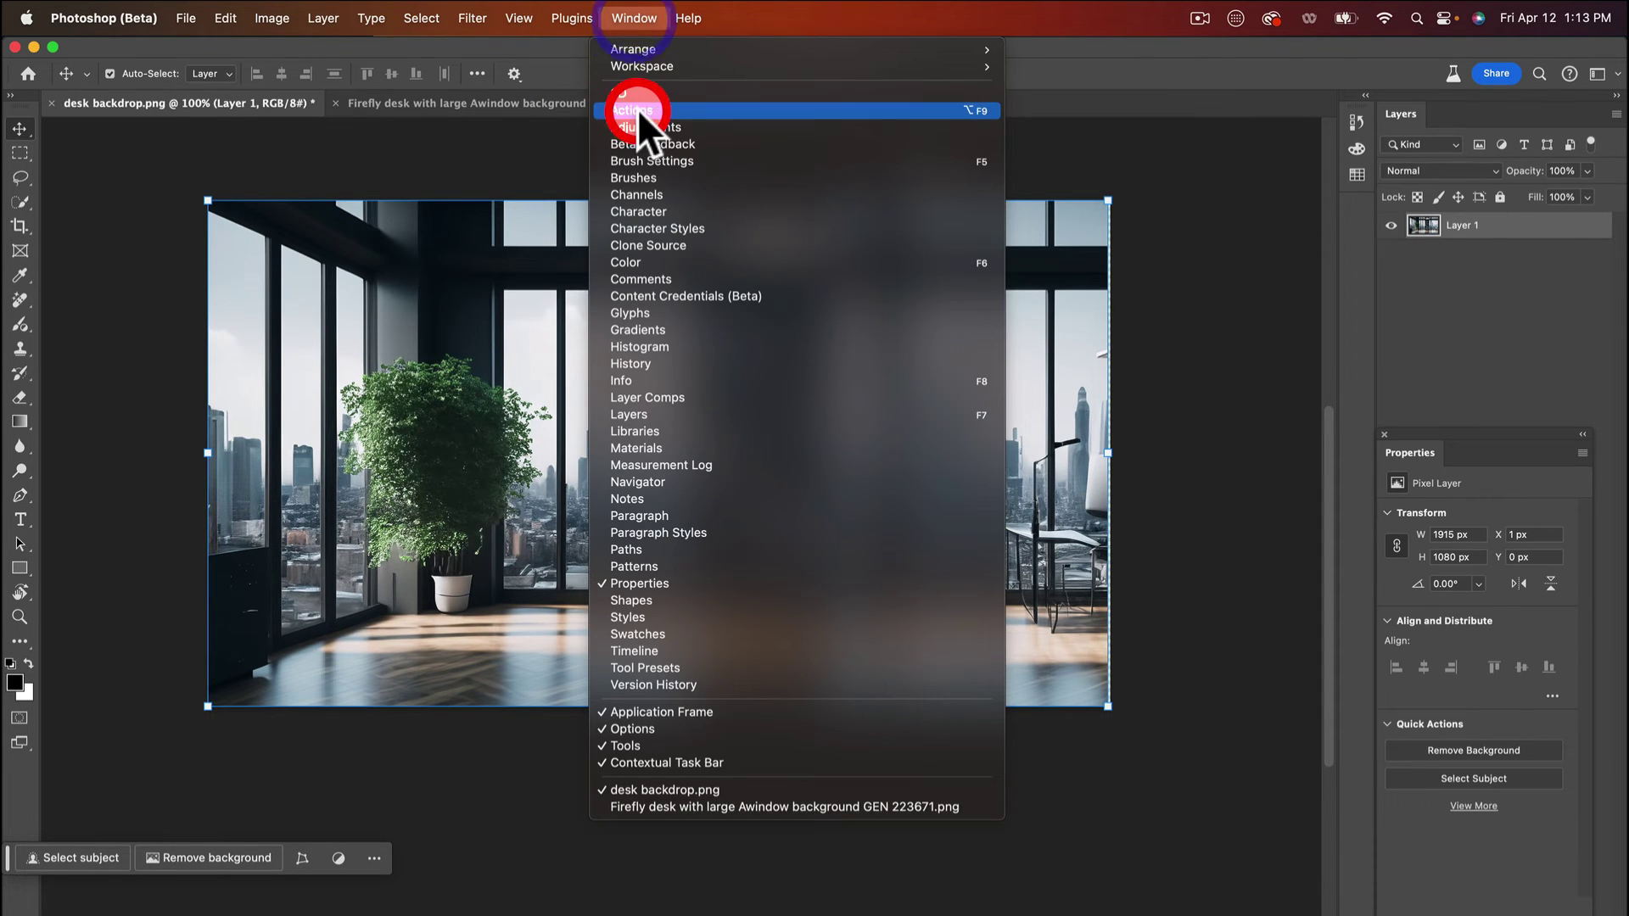
pyautogui.click(655, 125)
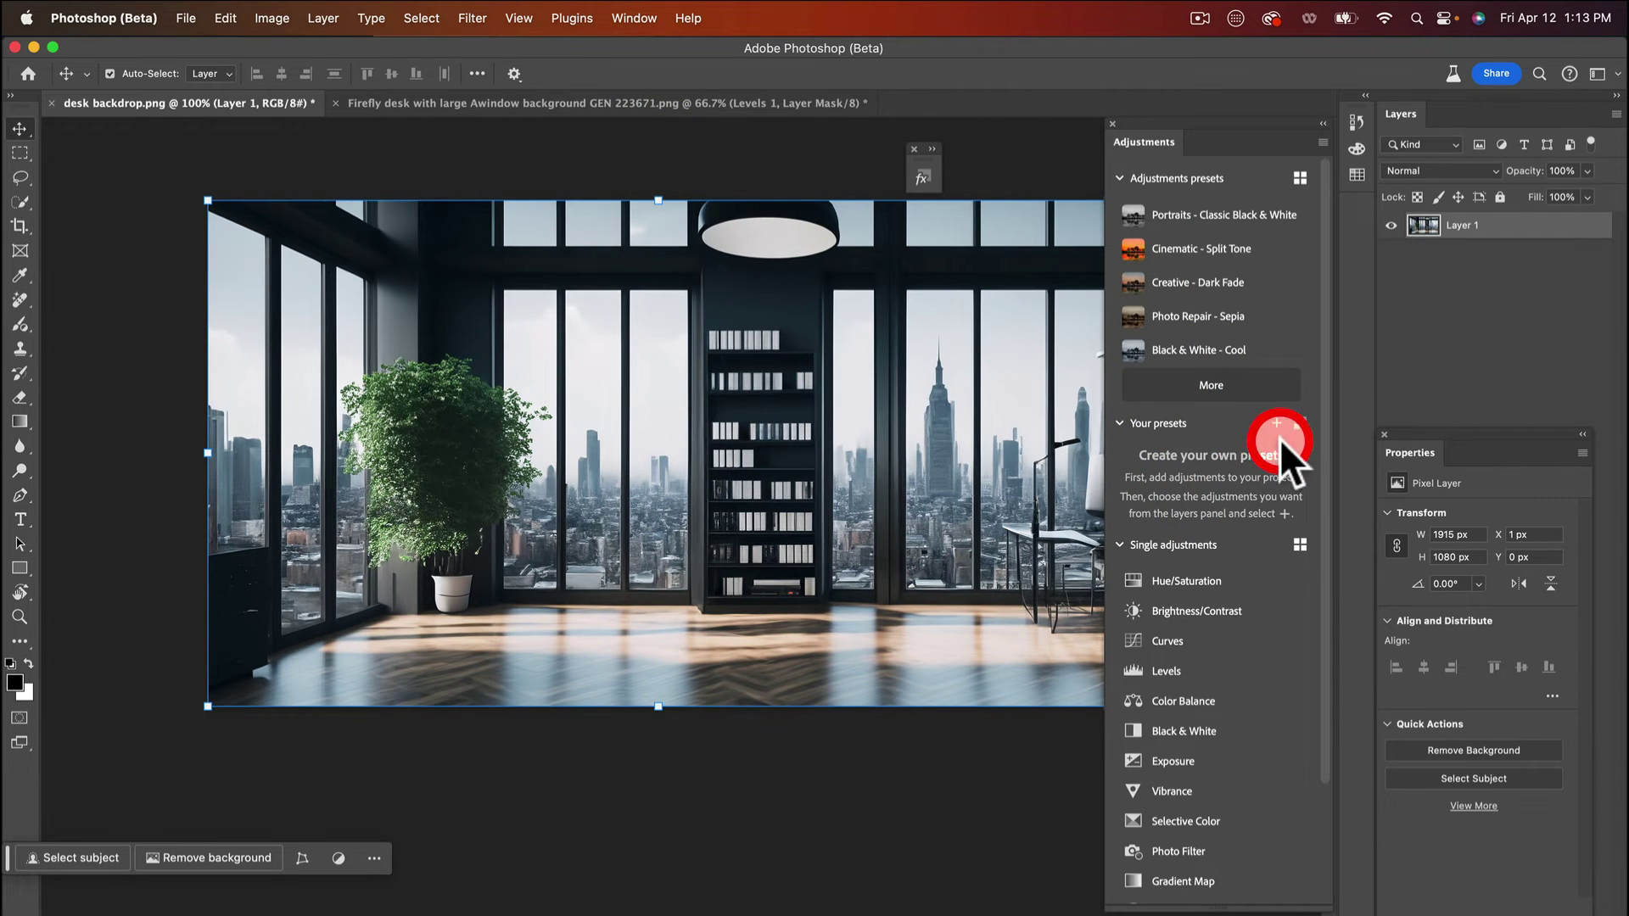
pyautogui.click(1324, 141)
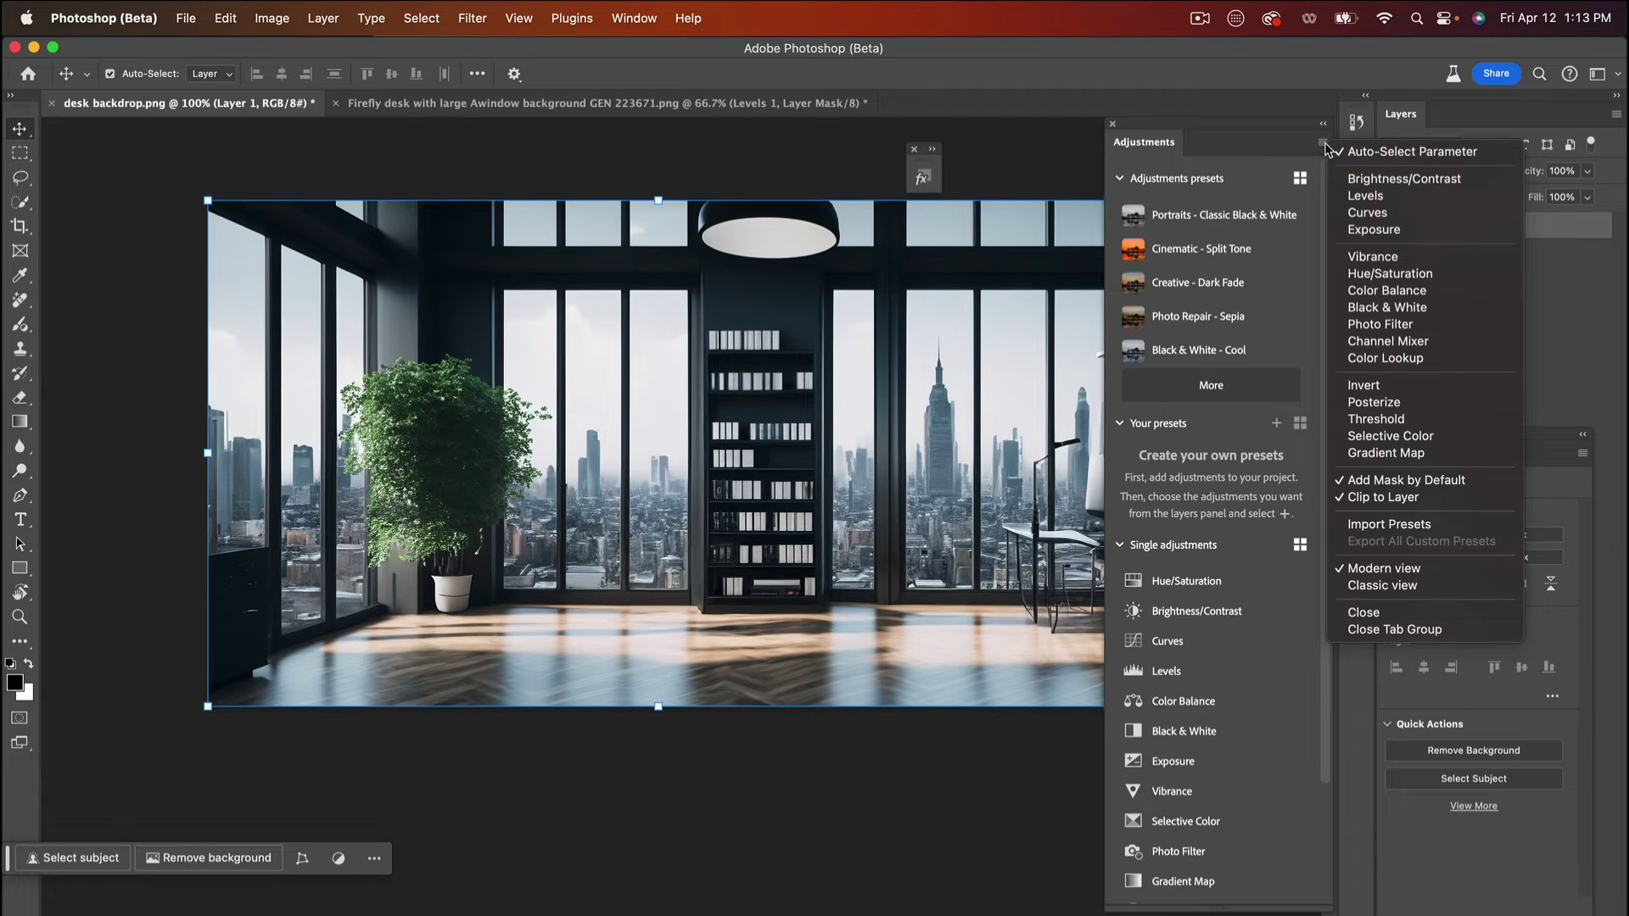
pyautogui.click(1420, 524)
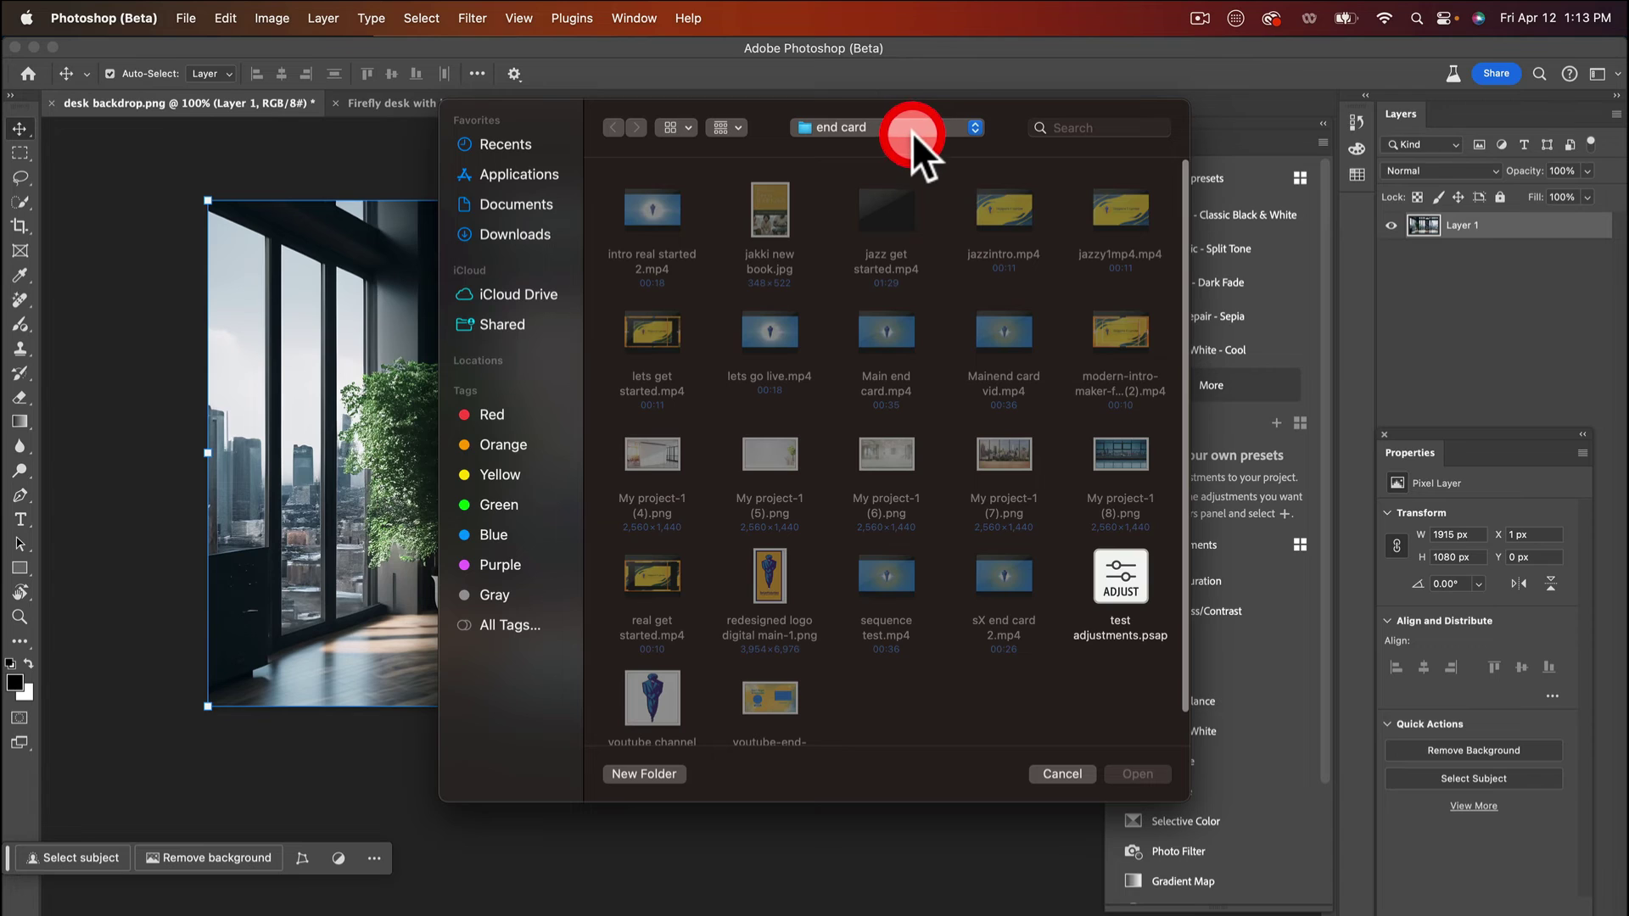
pyautogui.click(1122, 580)
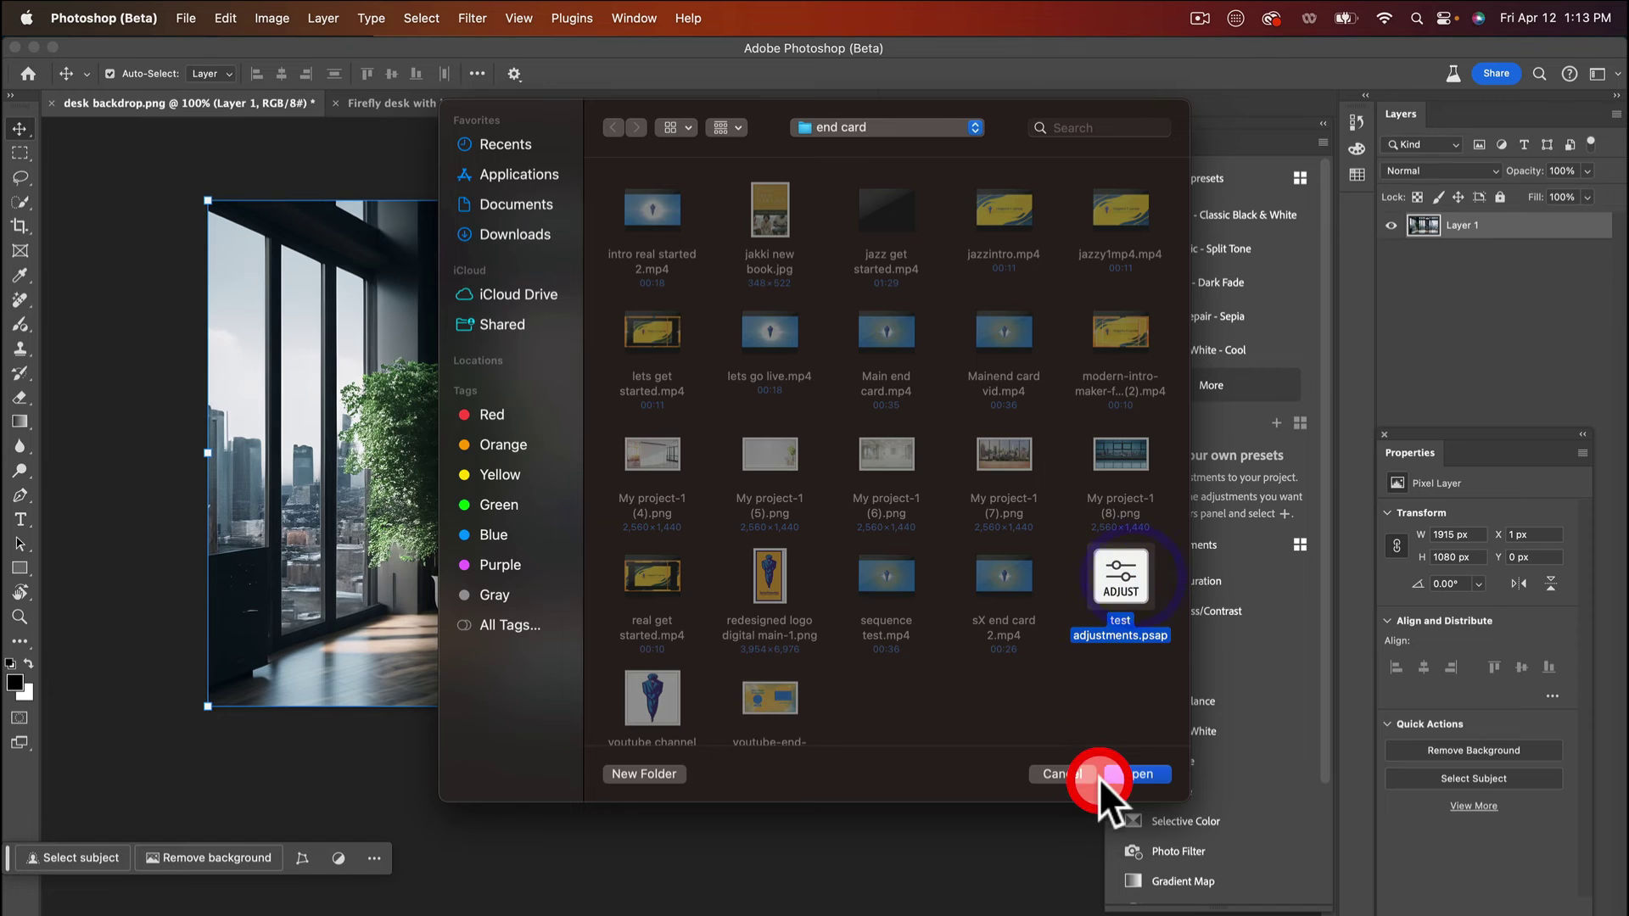
pyautogui.click(1147, 774)
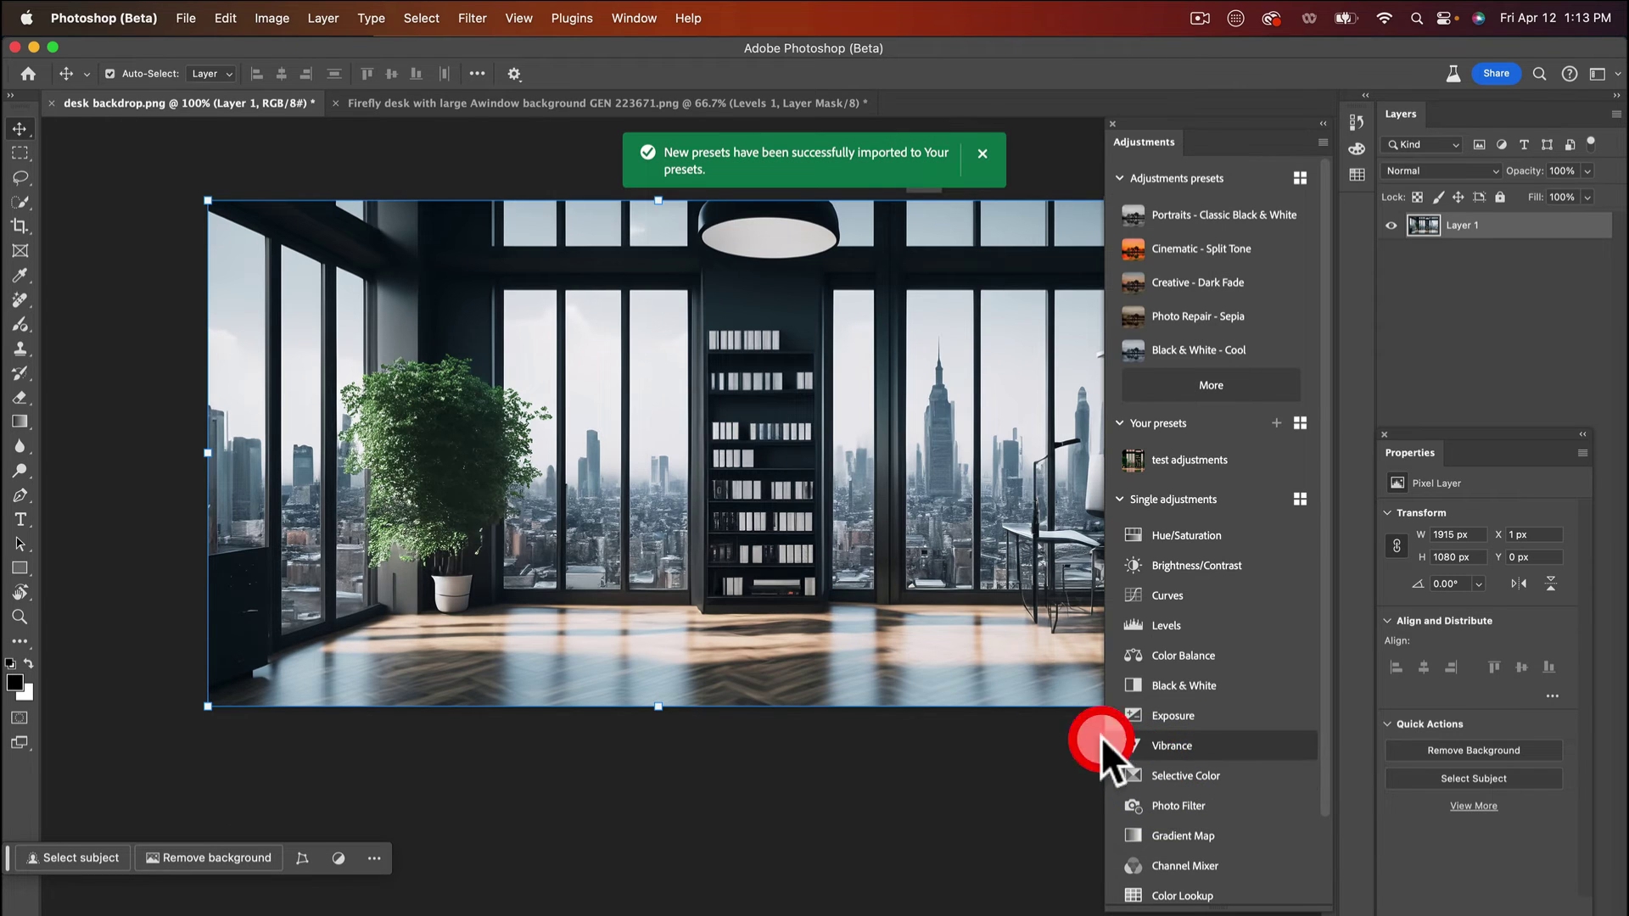
# Apply the imported "test adjustments" preset to the desk backdrop image
pyautogui.moveTo(1193, 462)
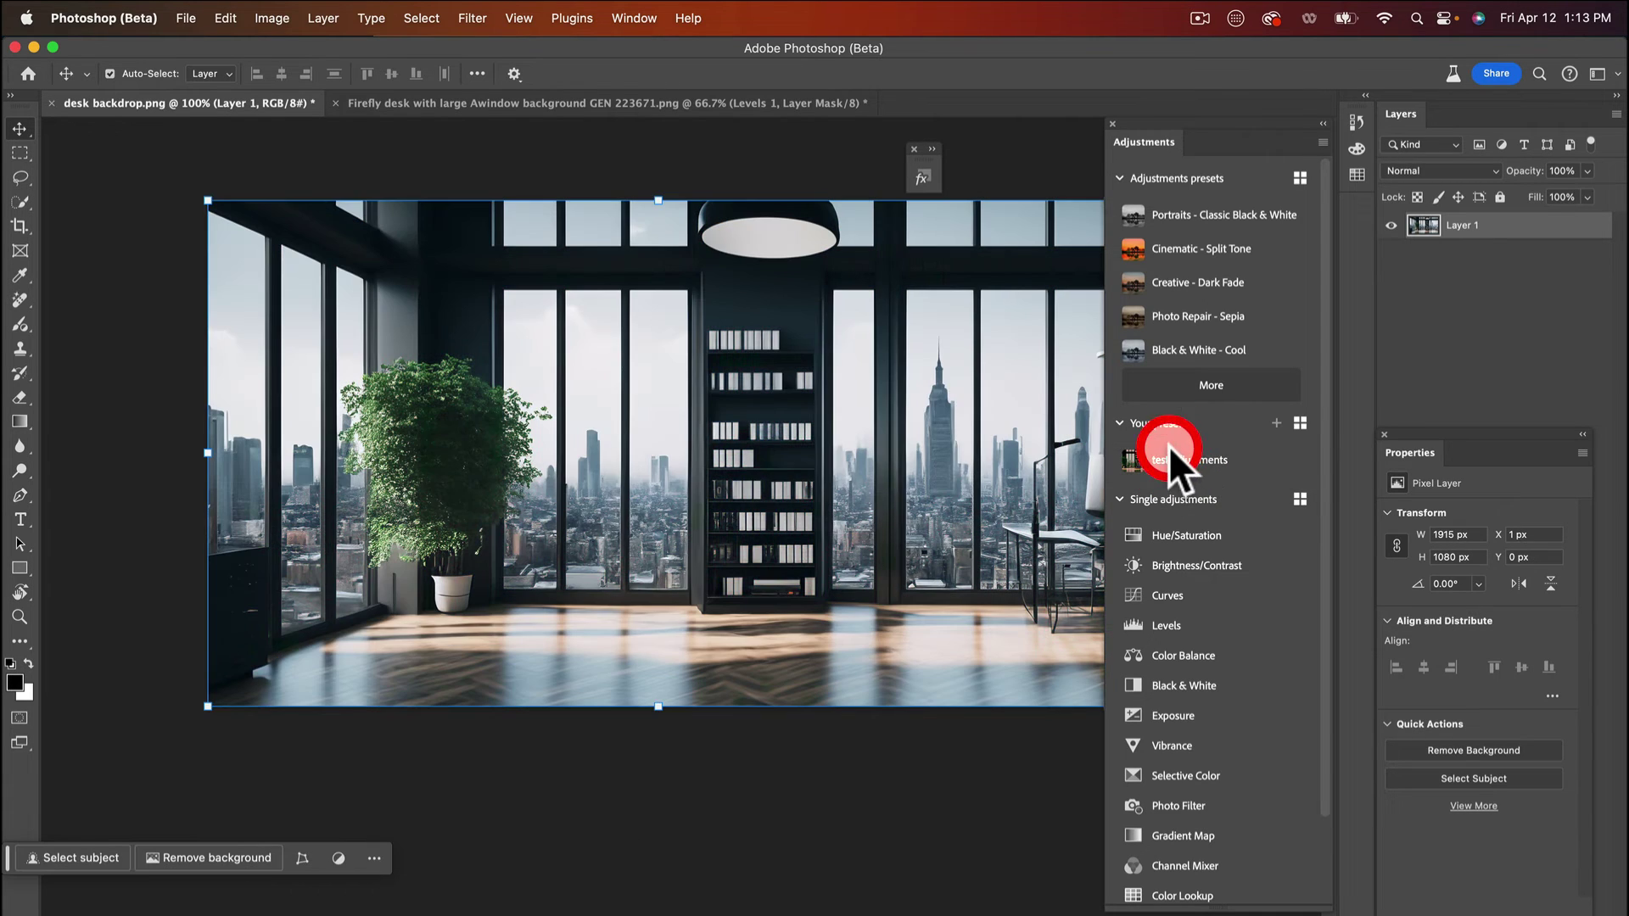
pyautogui.click(1170, 450)
pyautogui.click(774, 526)
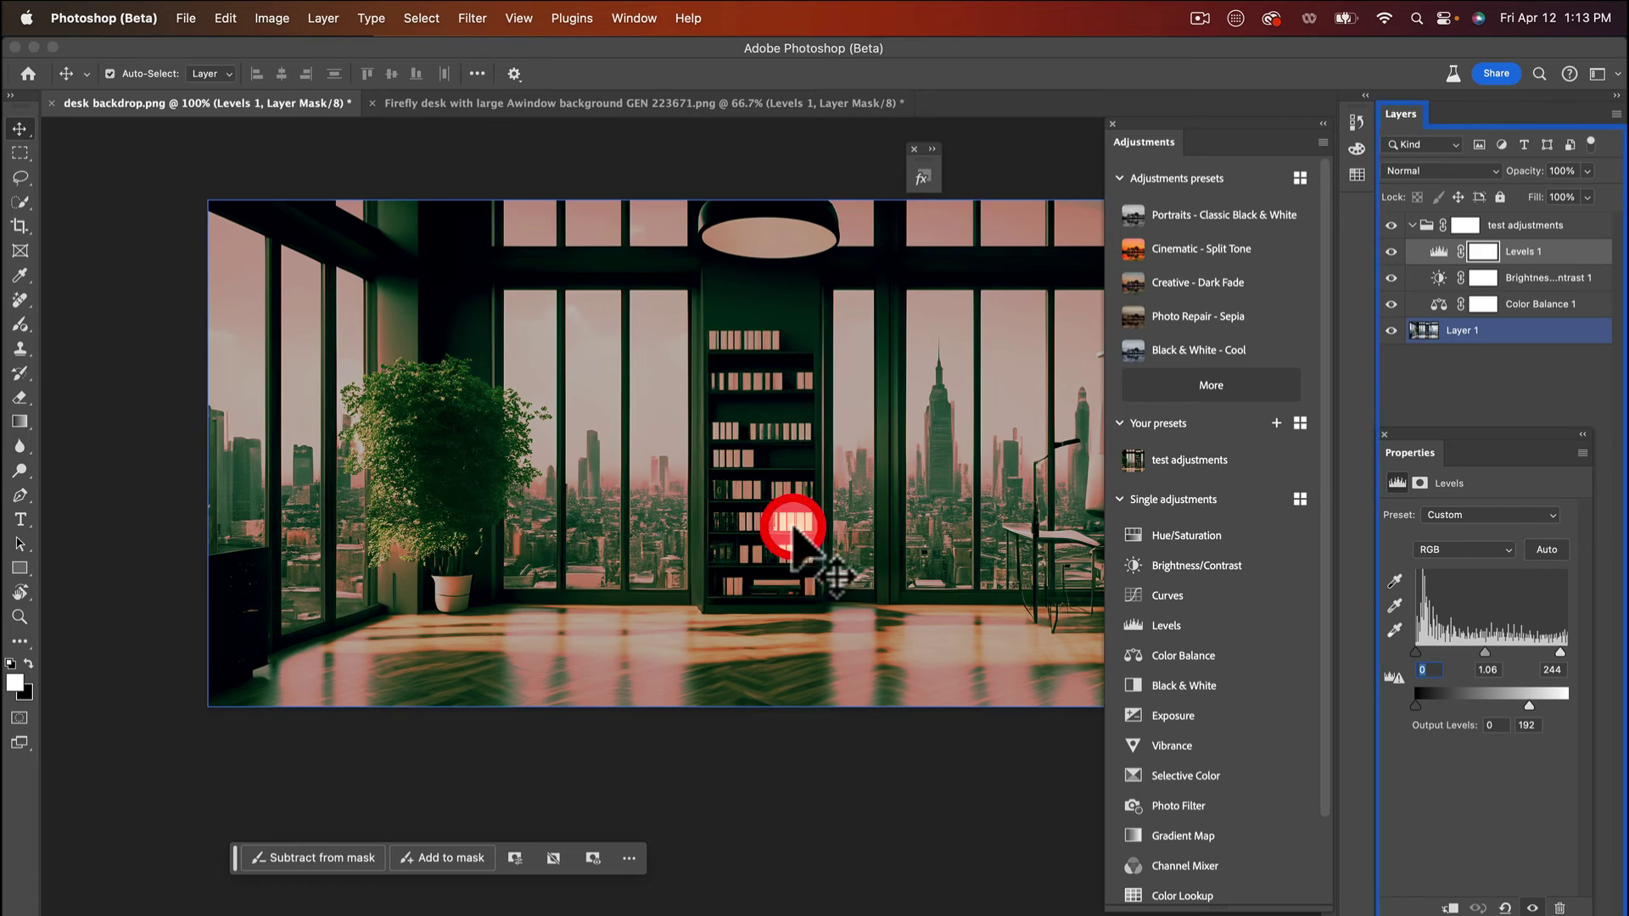